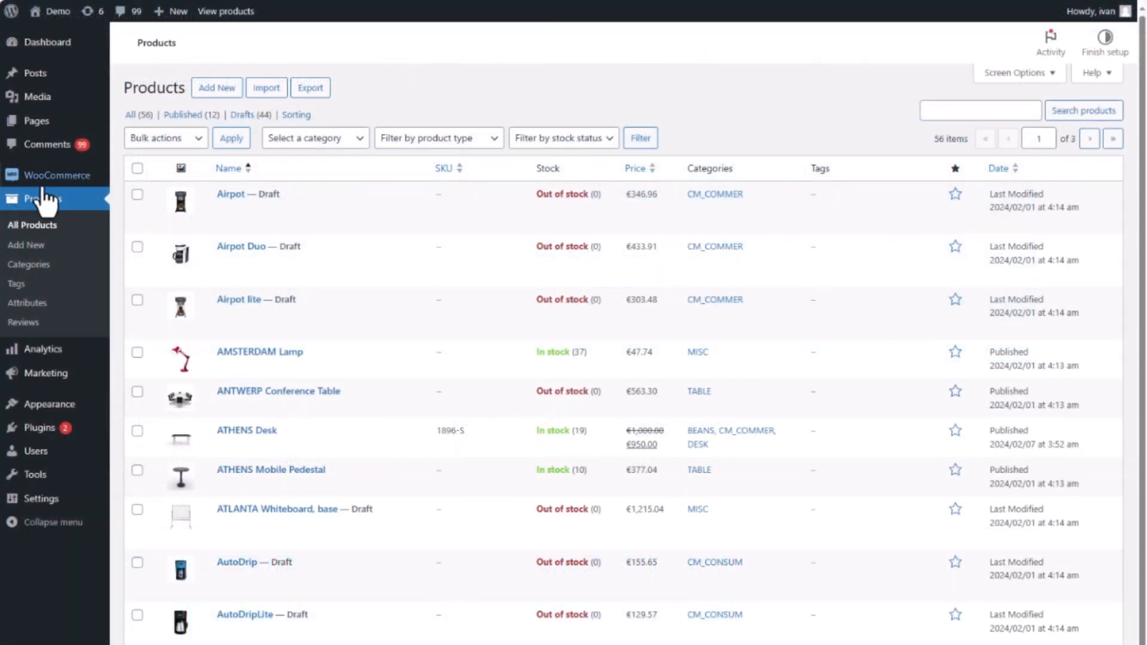
Open the ATHENS Desk product in WooCommerce and review its sale price and inventory details.
mouse_move(64, 185)
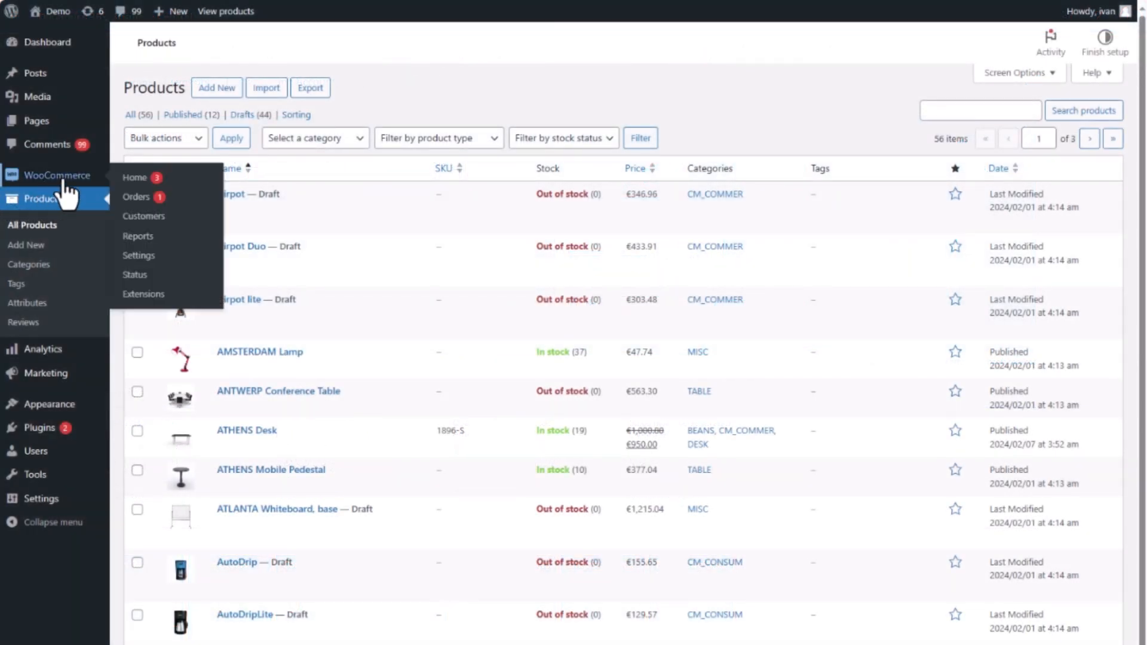
click(127, 200)
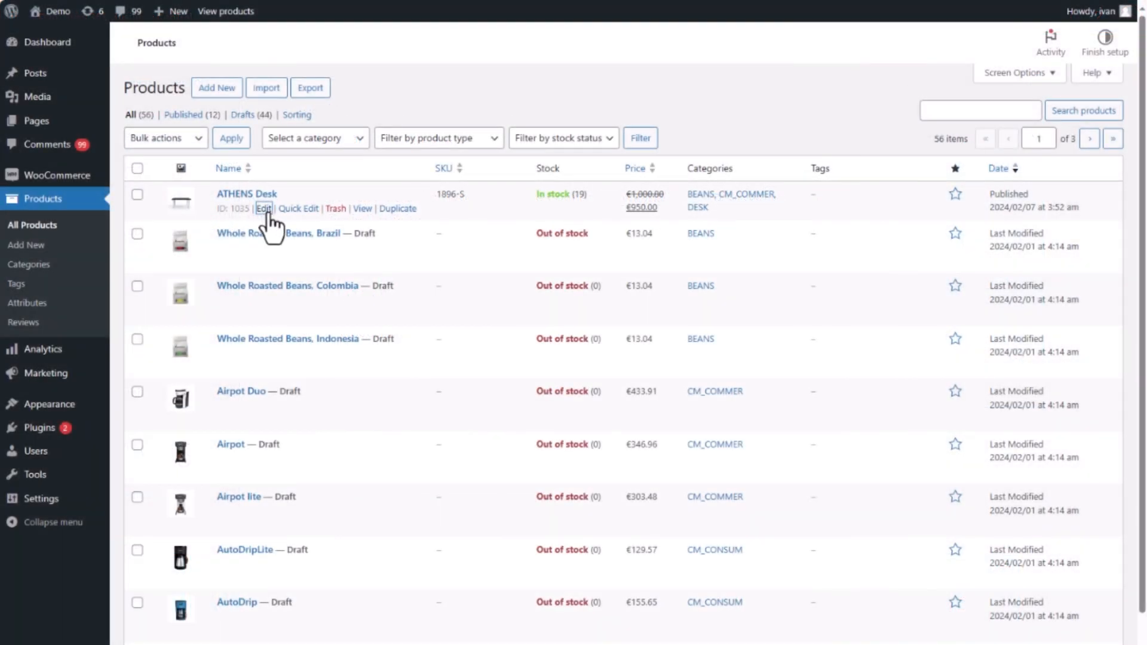
click(269, 223)
click(405, 622)
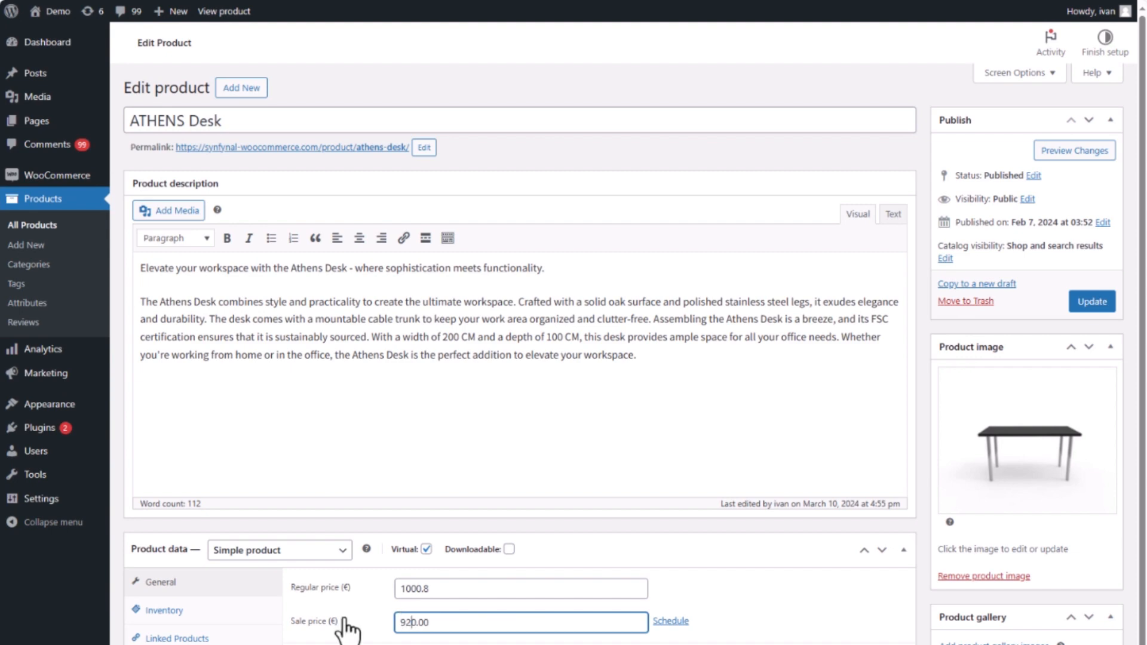
click(175, 613)
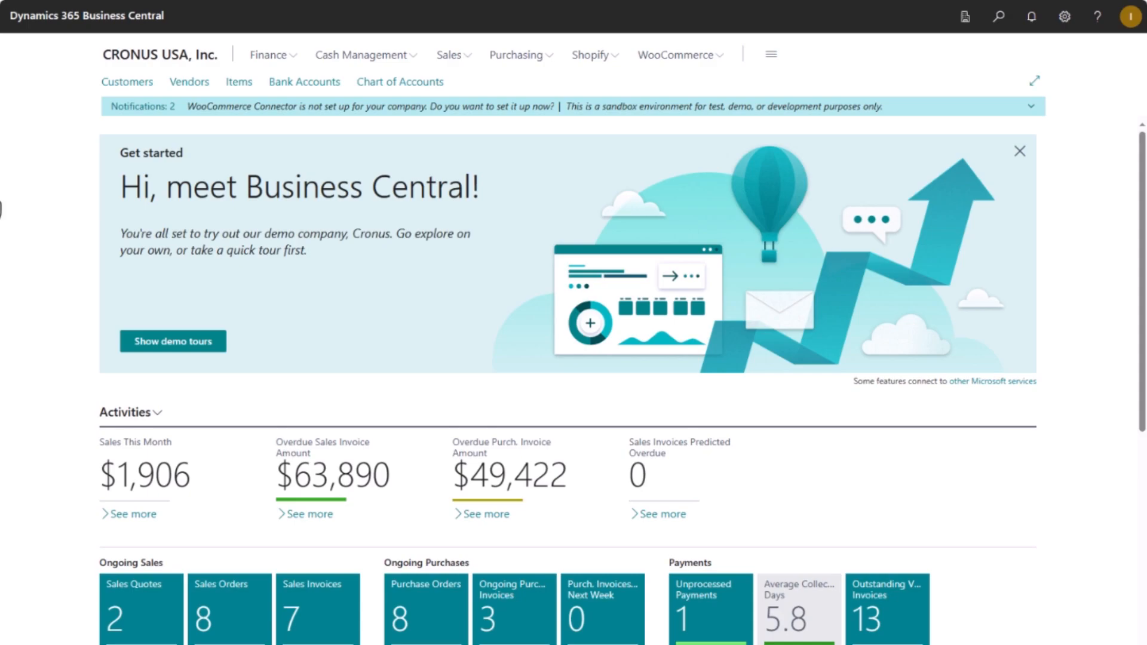
Search for 'assisted setup' and launch the Woocommerce Connector setup wizard from Assisted Setup.
click(669, 108)
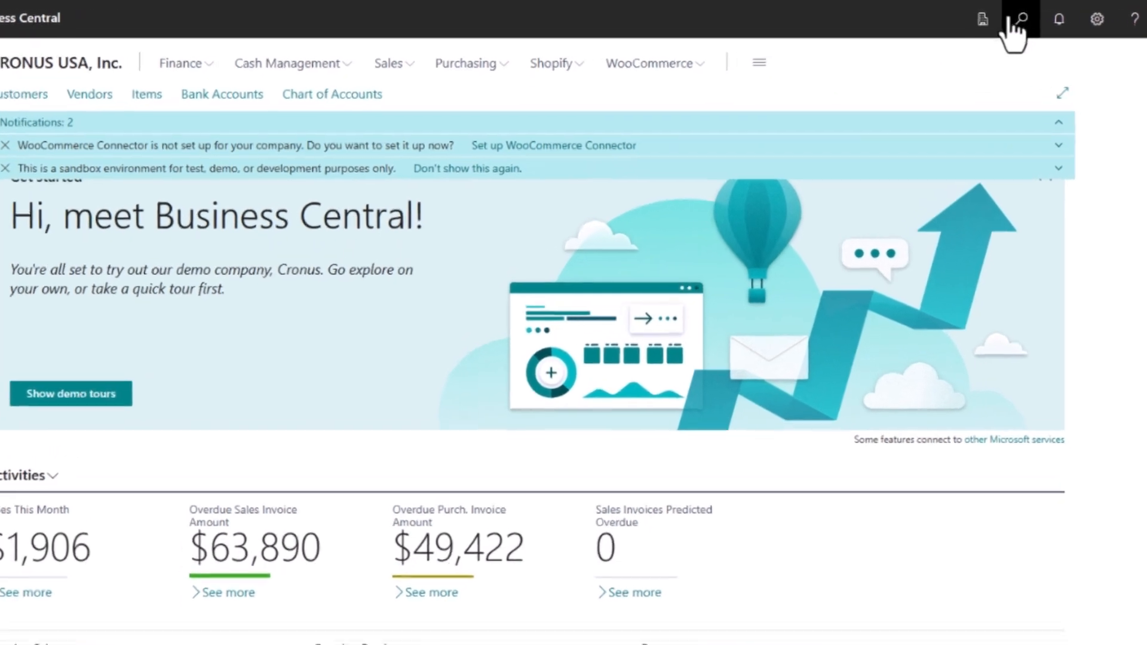
click(1038, 24)
text(ass)
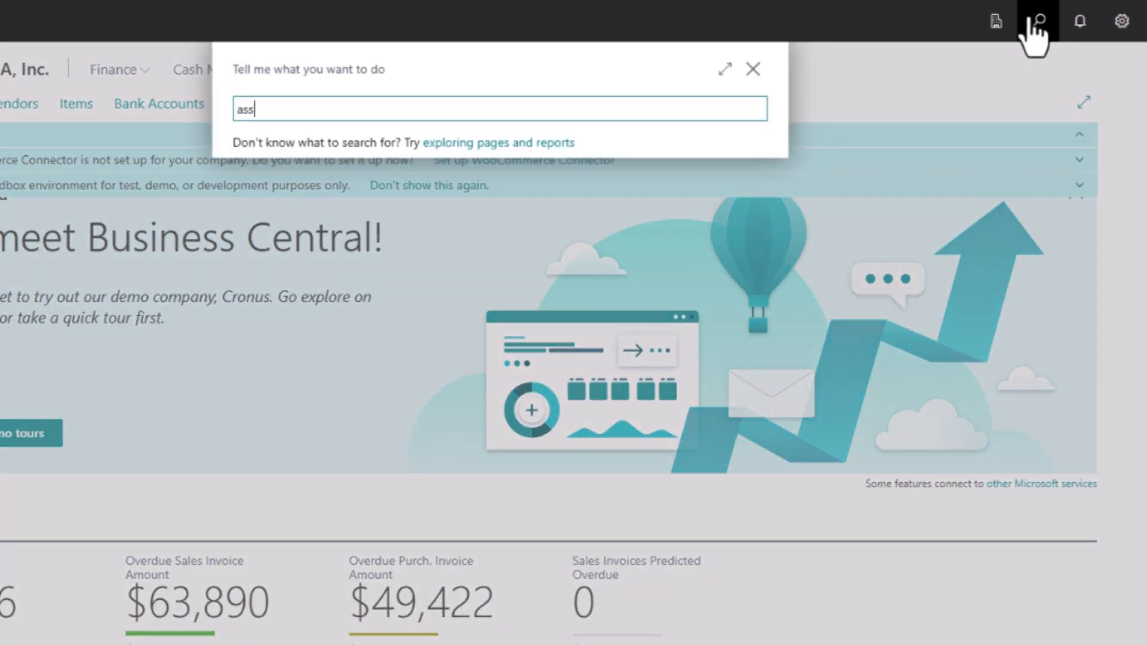
text(isted setup)
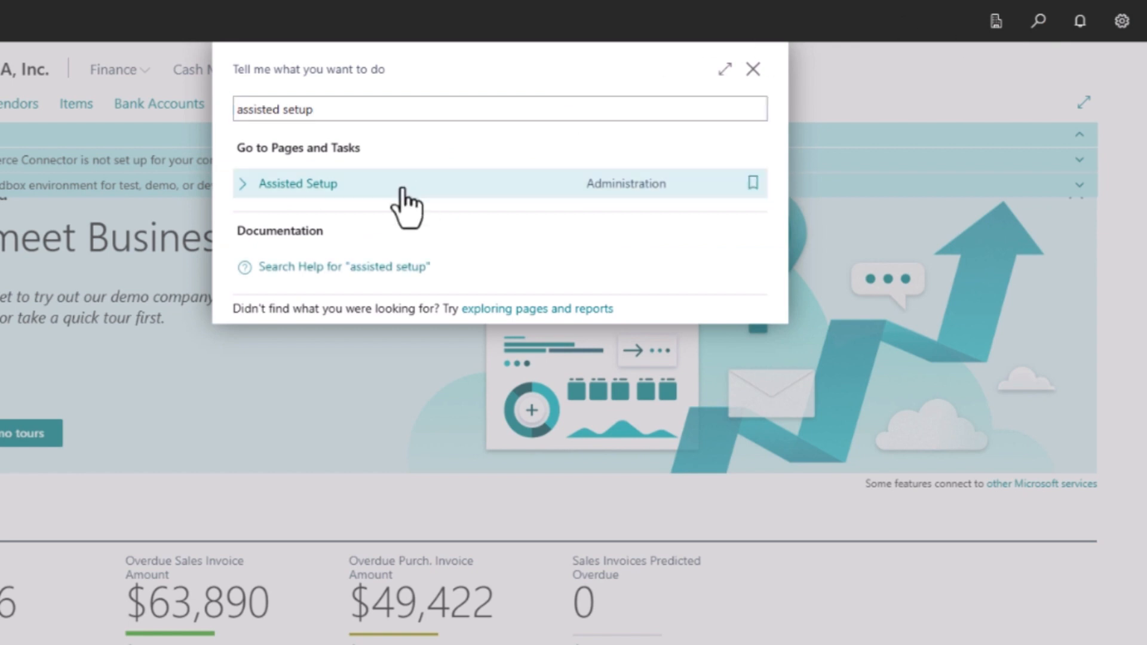
click(402, 190)
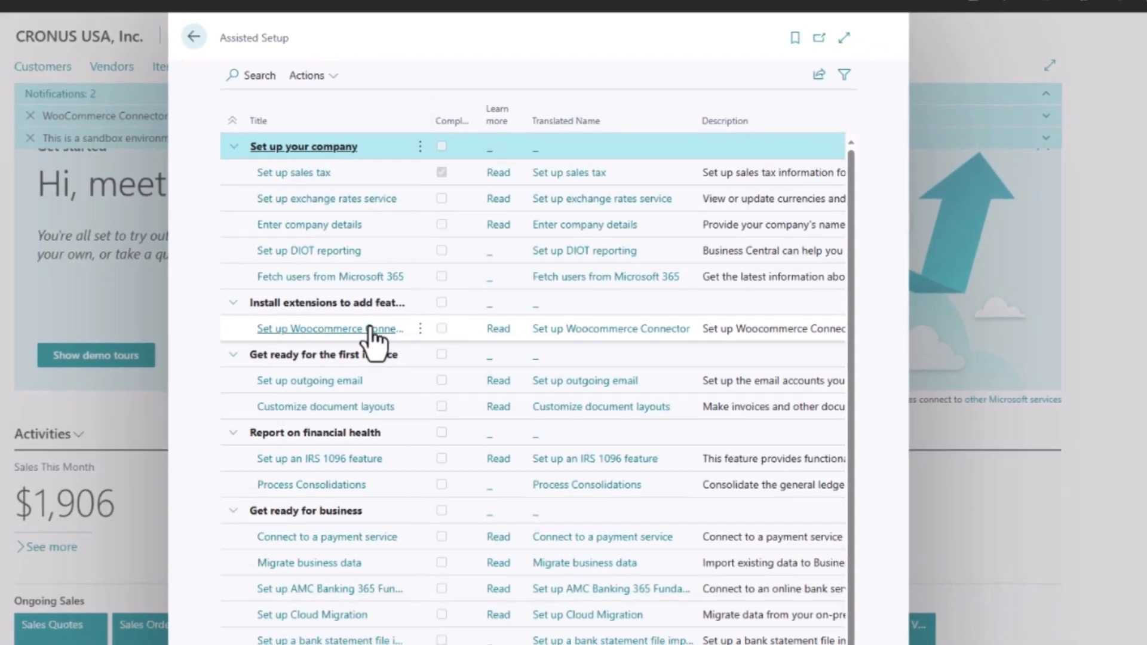
click(308, 401)
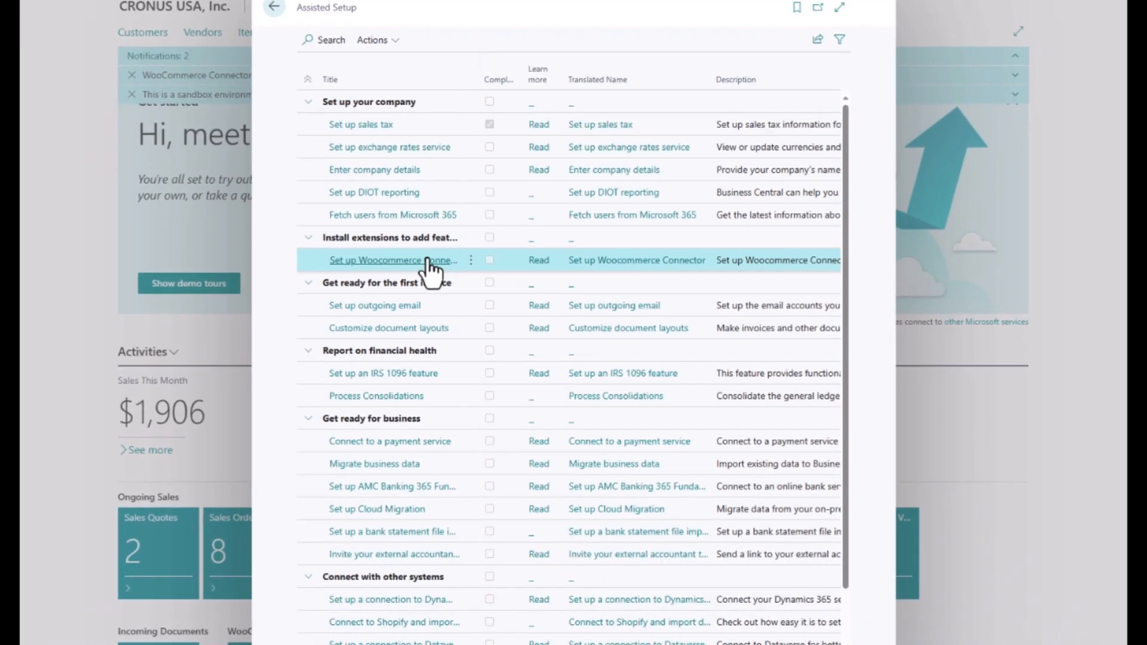
click(428, 261)
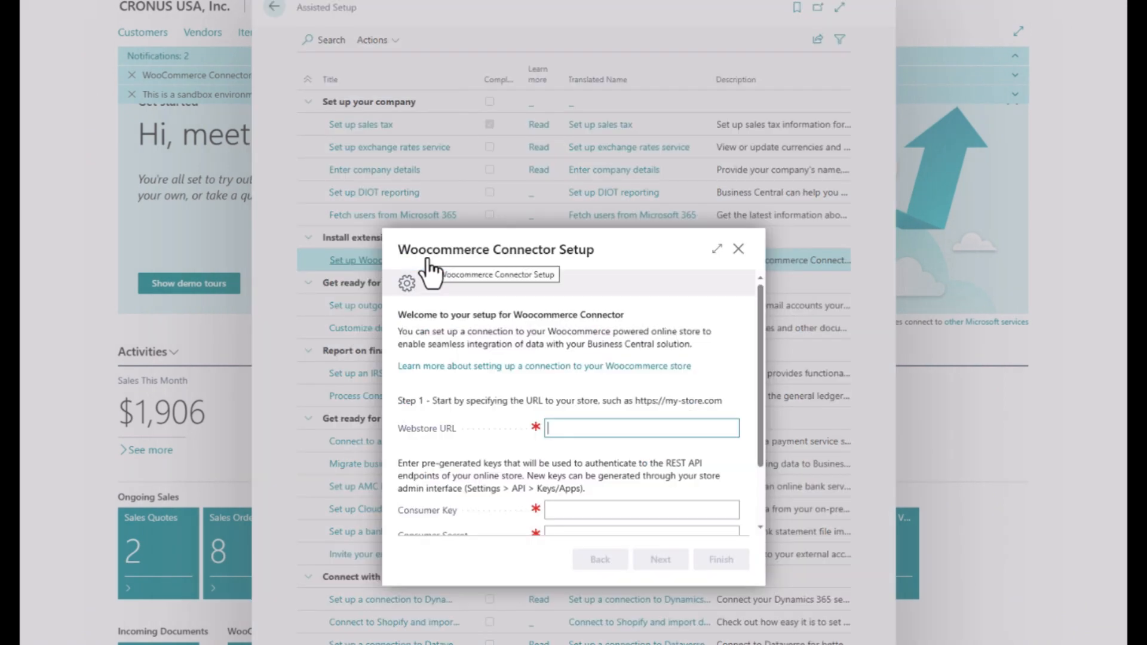
scroll(515, 328, down, 2)
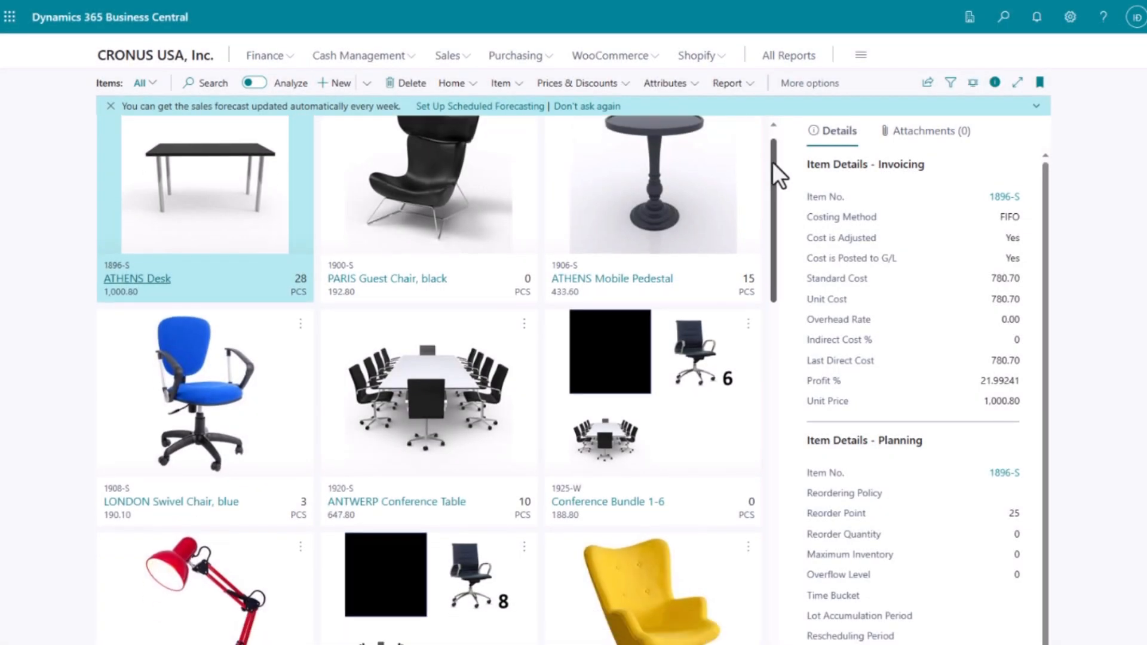
Scroll through the Items list, then open the Trey Research order from Sales Orders.
drag(774, 165, 769, 191)
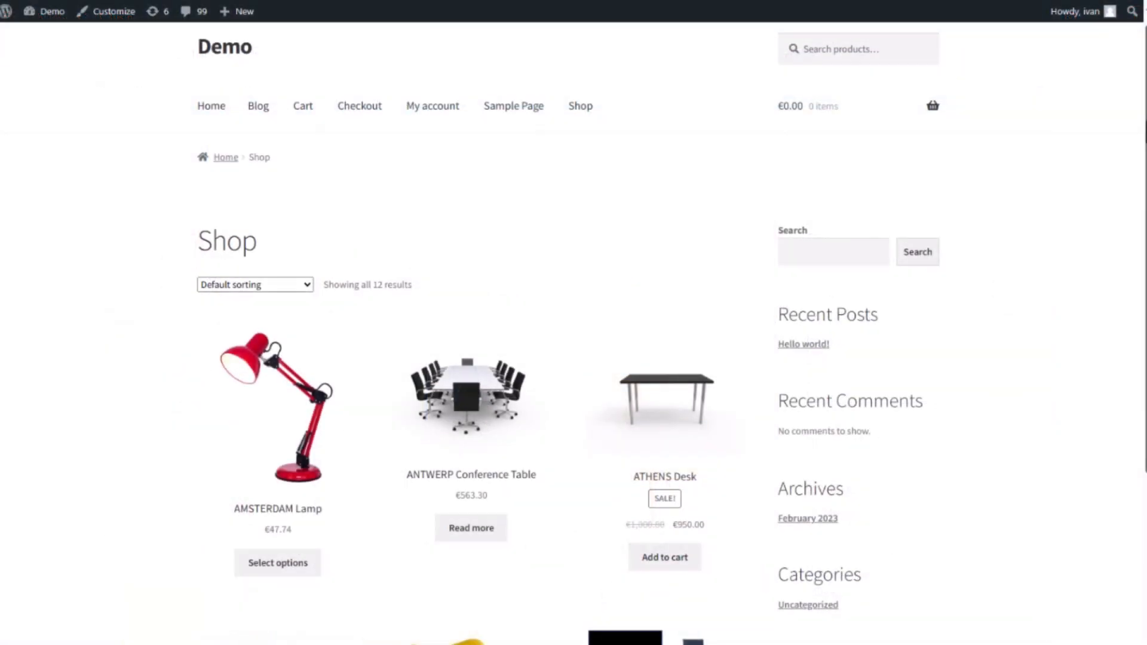
scroll(574, 334, down, 2)
drag(1145, 177, 1134, 264)
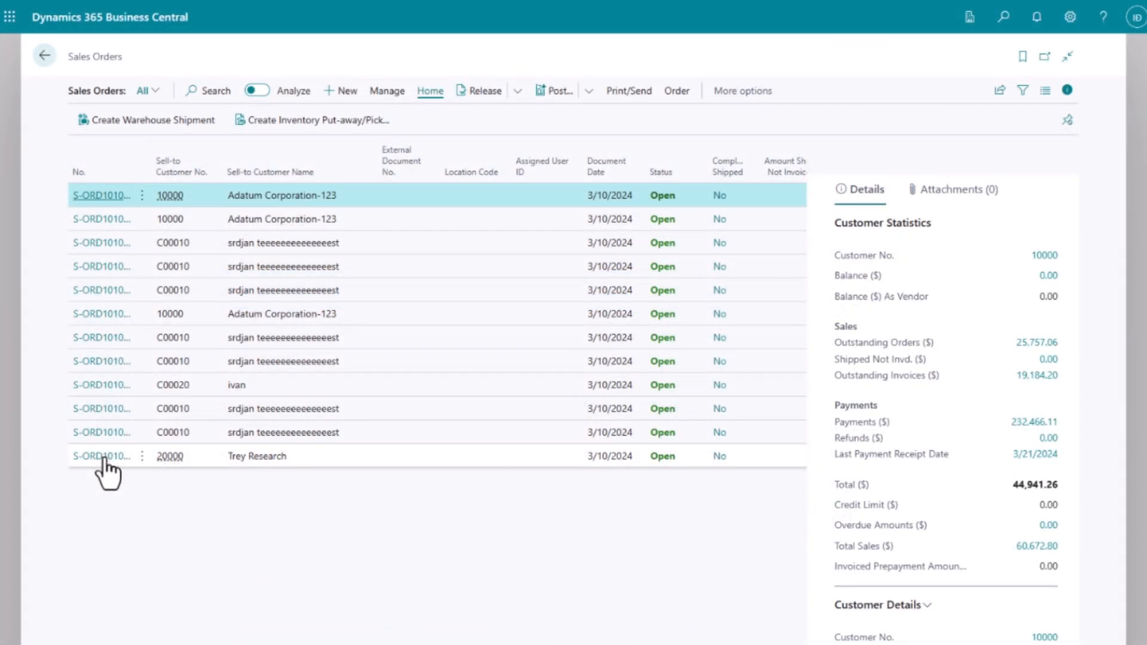
click(108, 466)
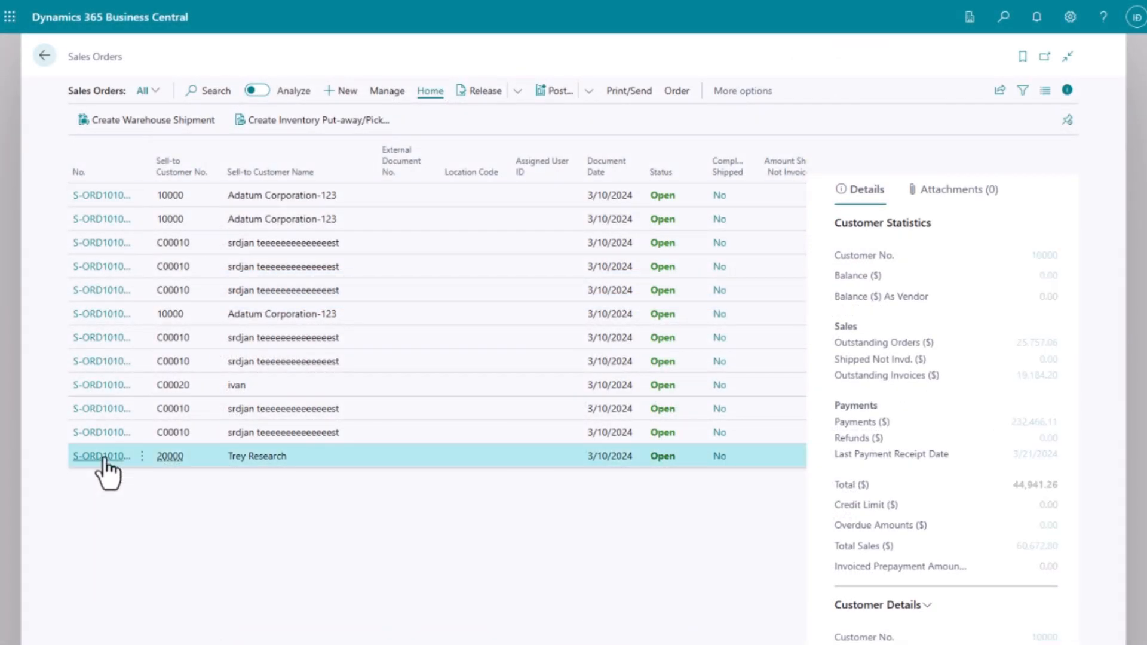
click(104, 457)
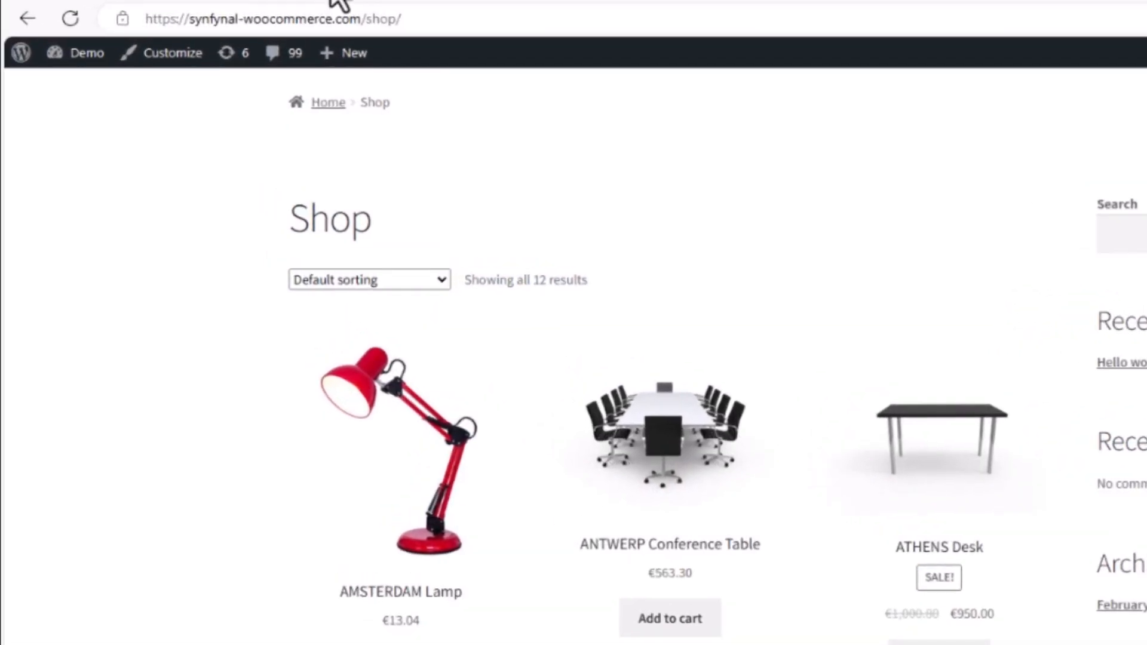
click(328, 24)
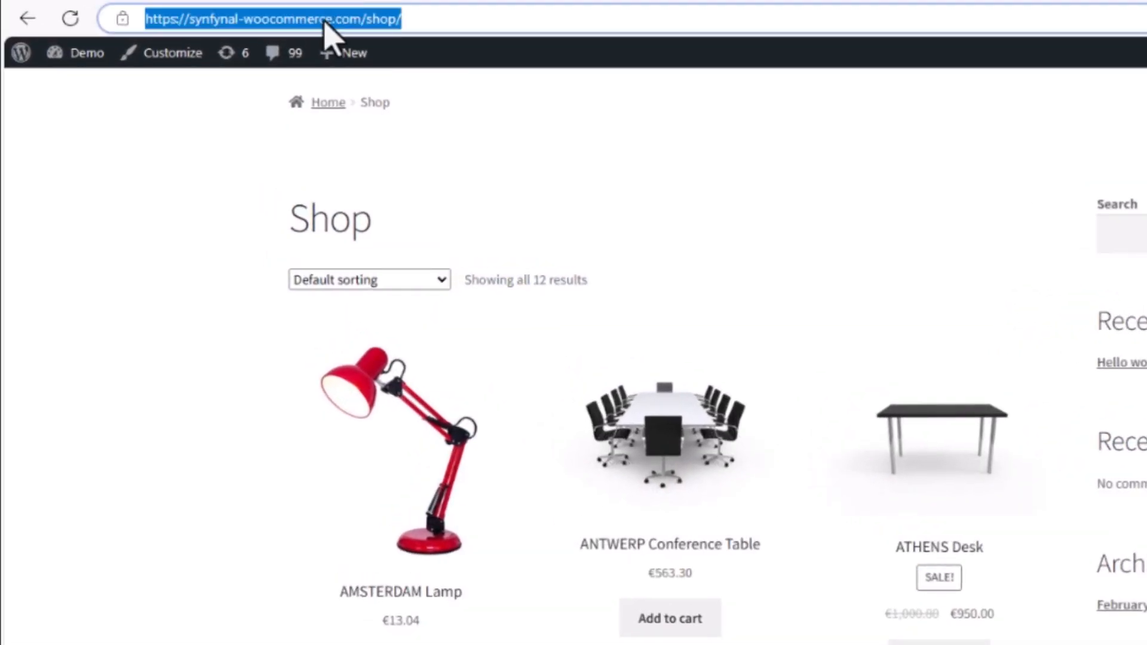
click(328, 19)
drag(362, 19, 145, 18)
right_click(206, 23)
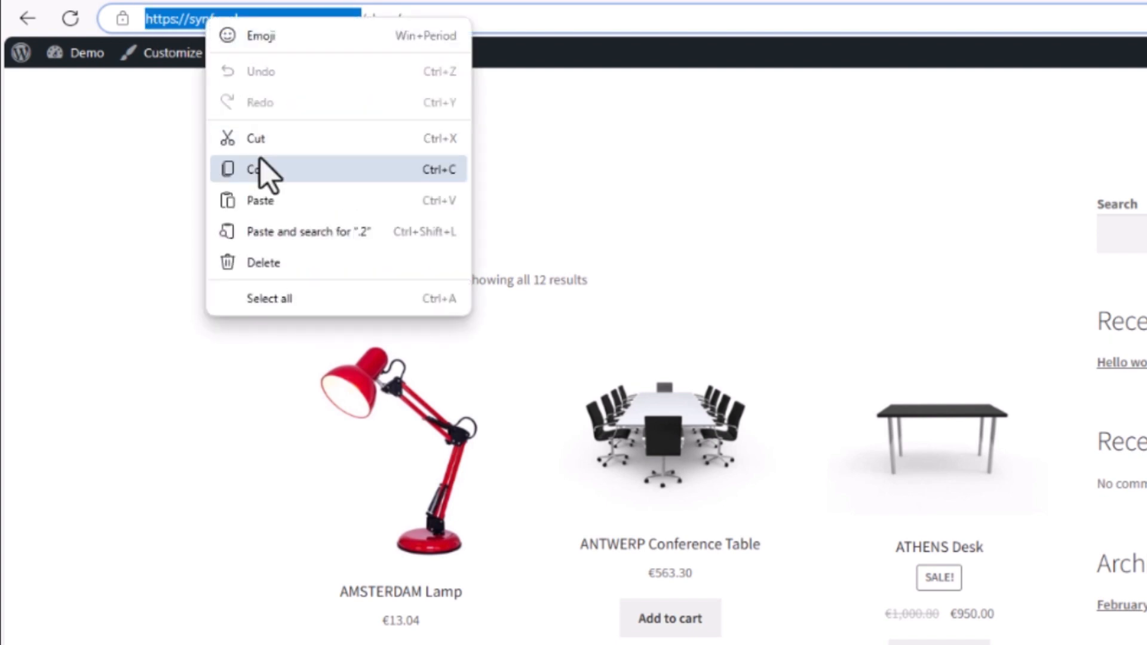
click(266, 173)
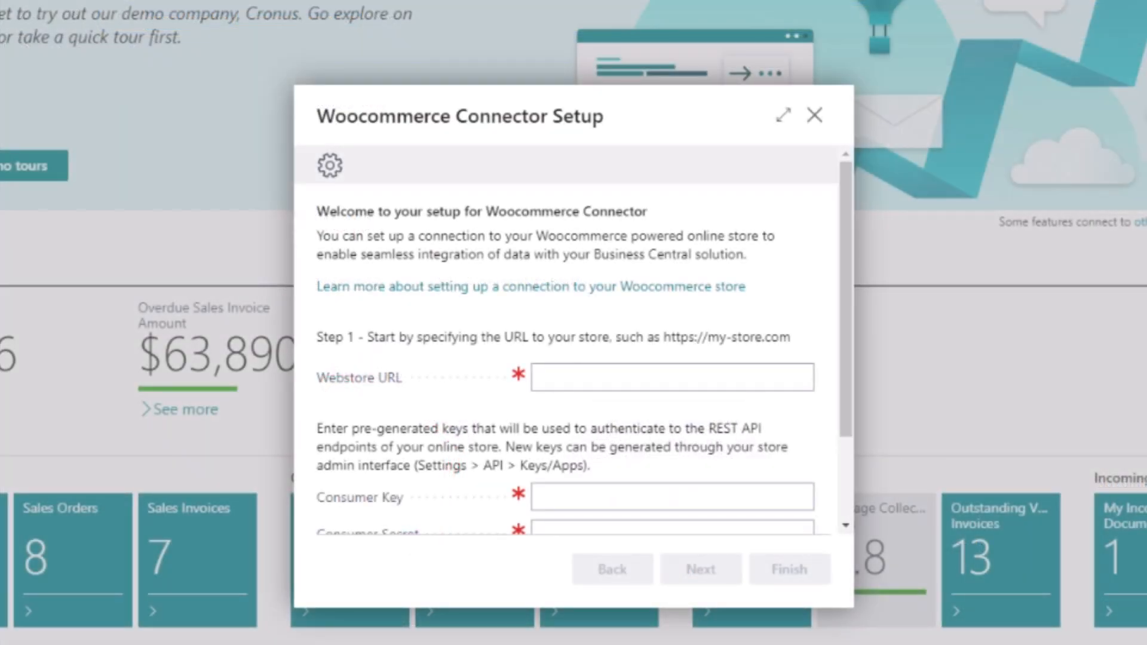
click(661, 379)
key(ctrl+v)
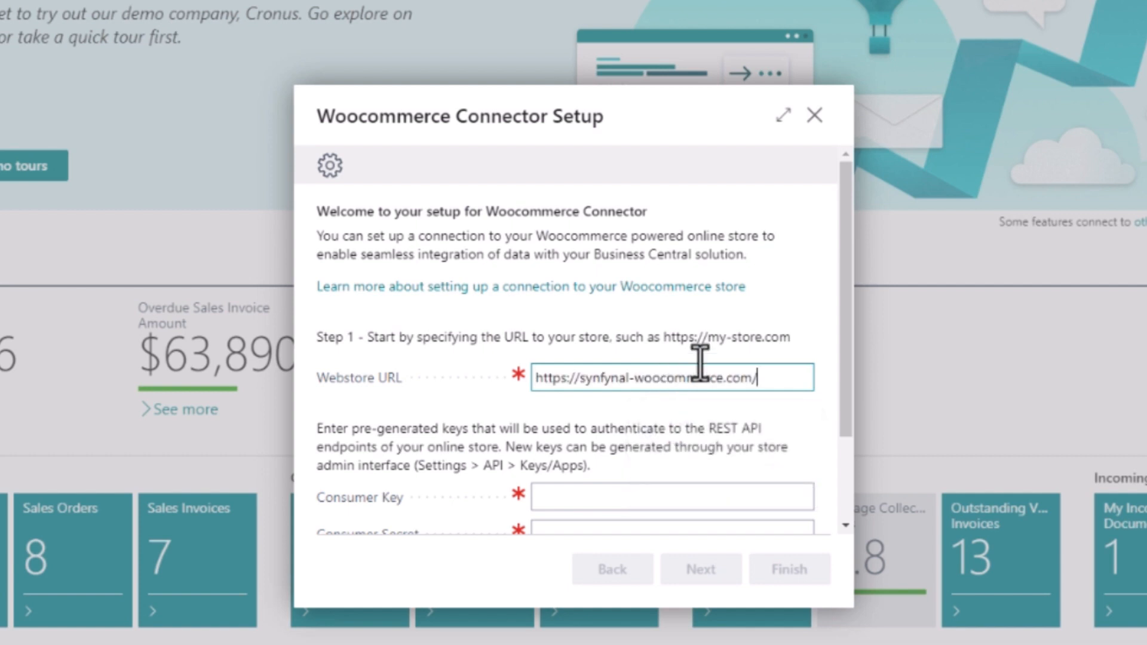
drag(844, 323, 843, 412)
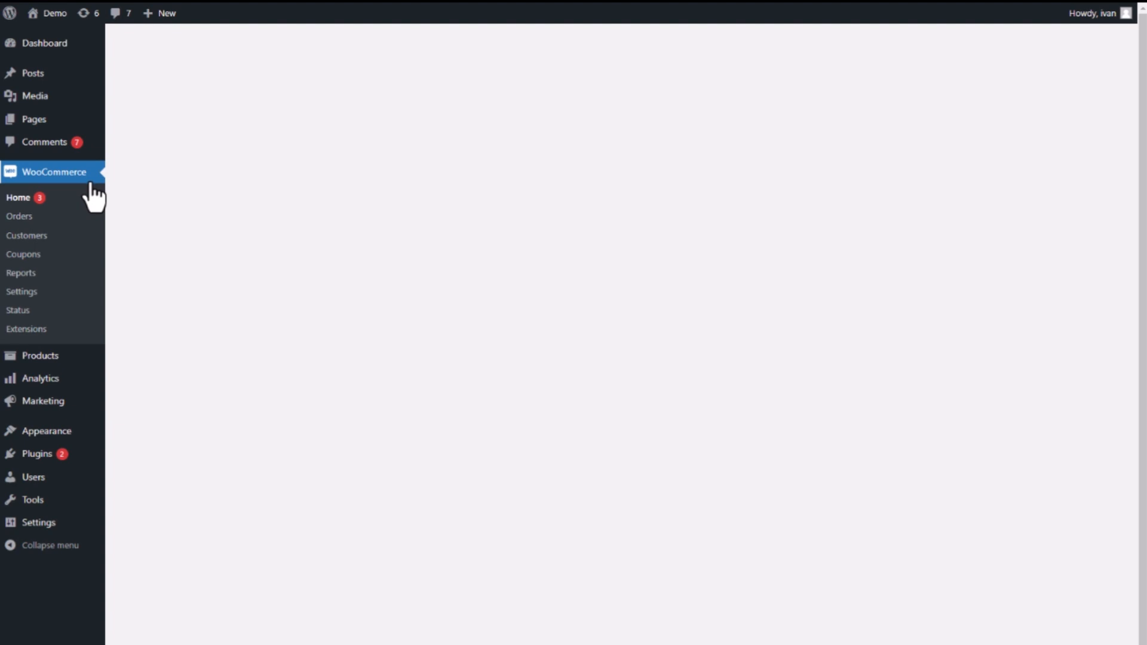
Generate a Read/Write REST API key described 'Business Central API' and copy its consumer key.
click(30, 292)
click(590, 234)
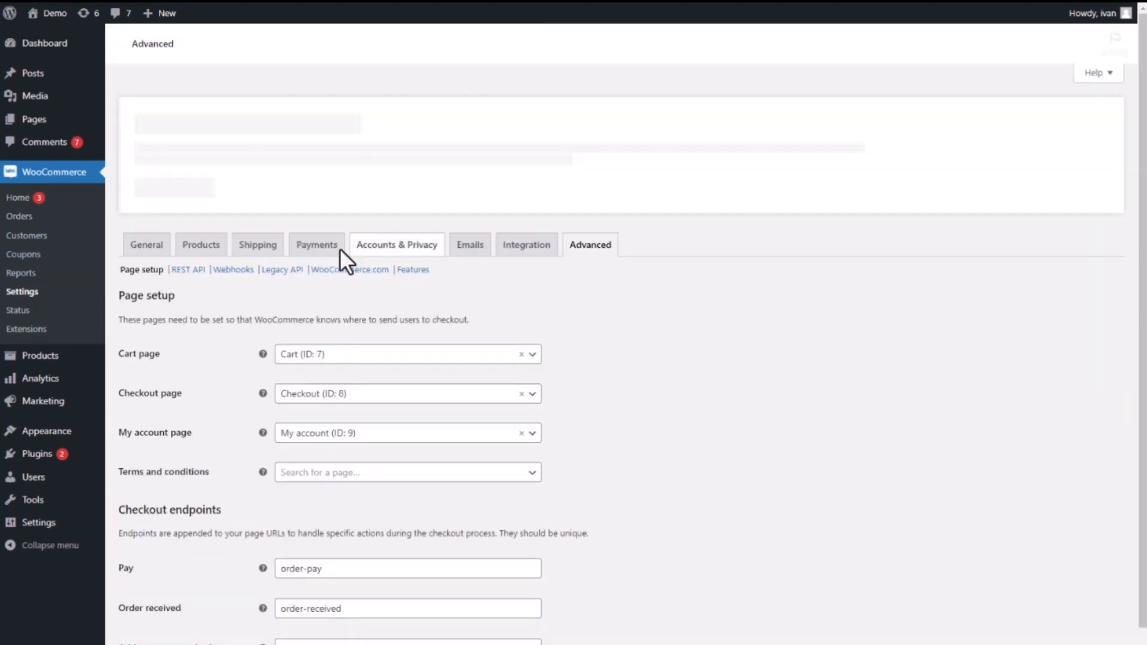
click(198, 263)
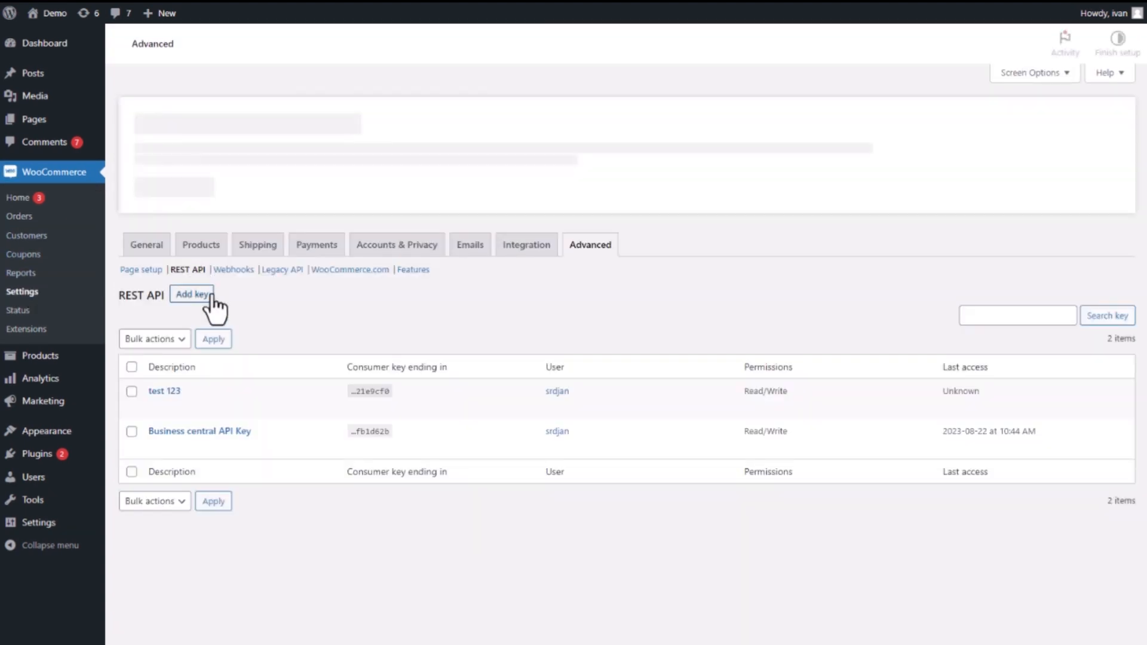
click(187, 288)
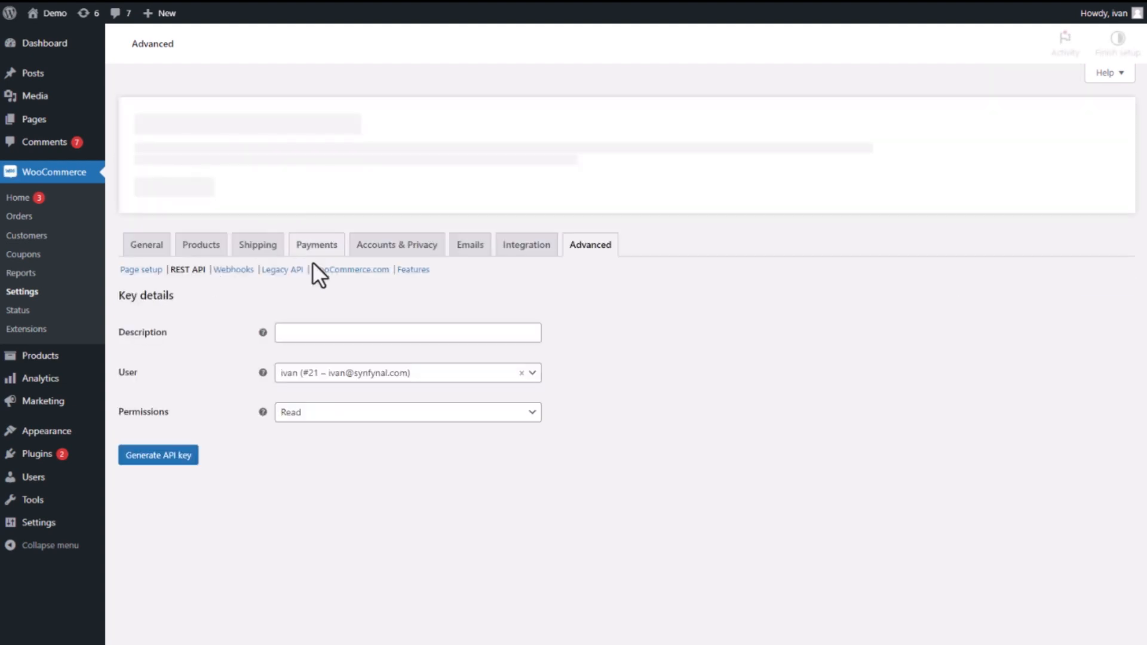
click(330, 327)
text(Bus)
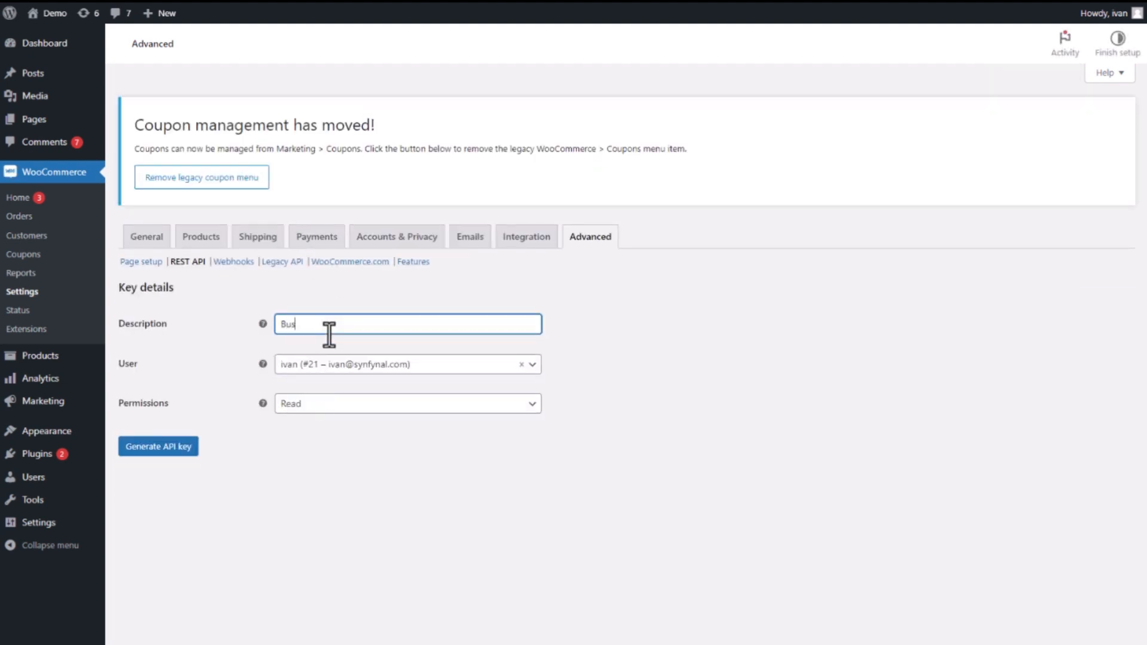
text(iness Central API)
click(317, 405)
click(306, 471)
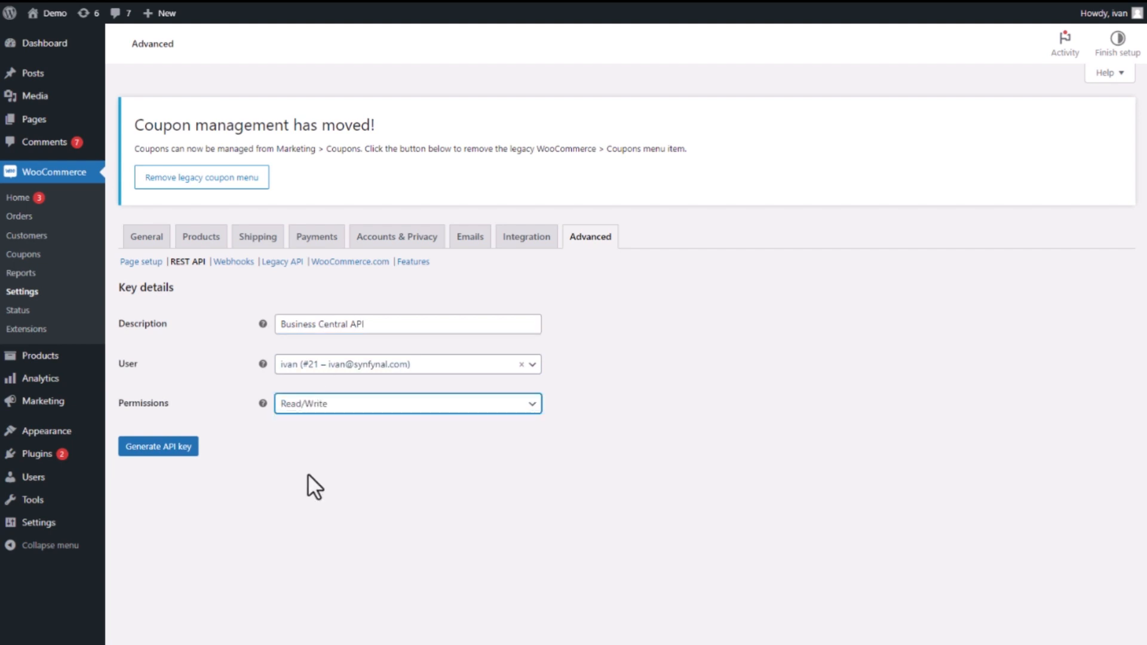
click(161, 450)
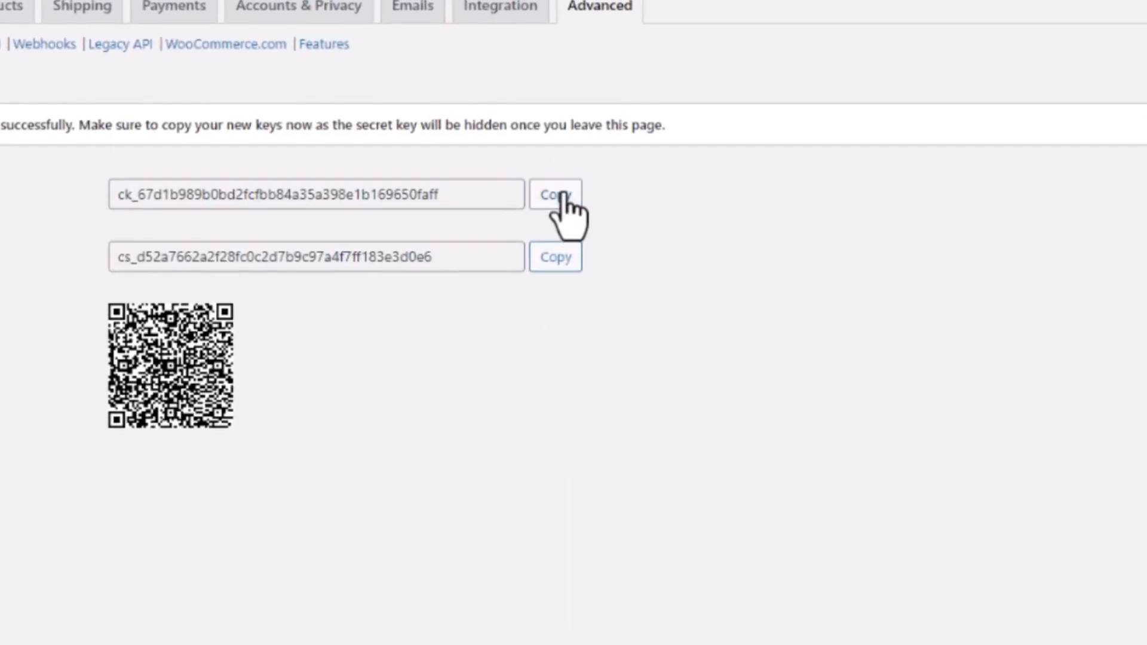
click(559, 300)
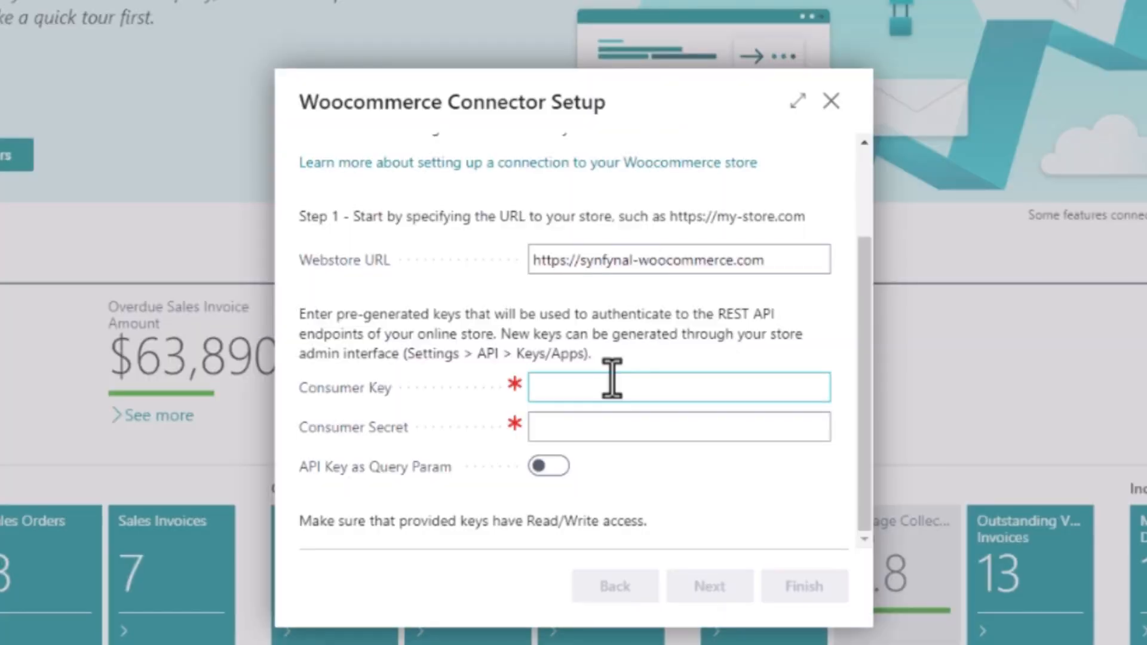
Paste the WooCommerce consumer key and consumer secret into the wizard and continue to Step 2.
click(612, 387)
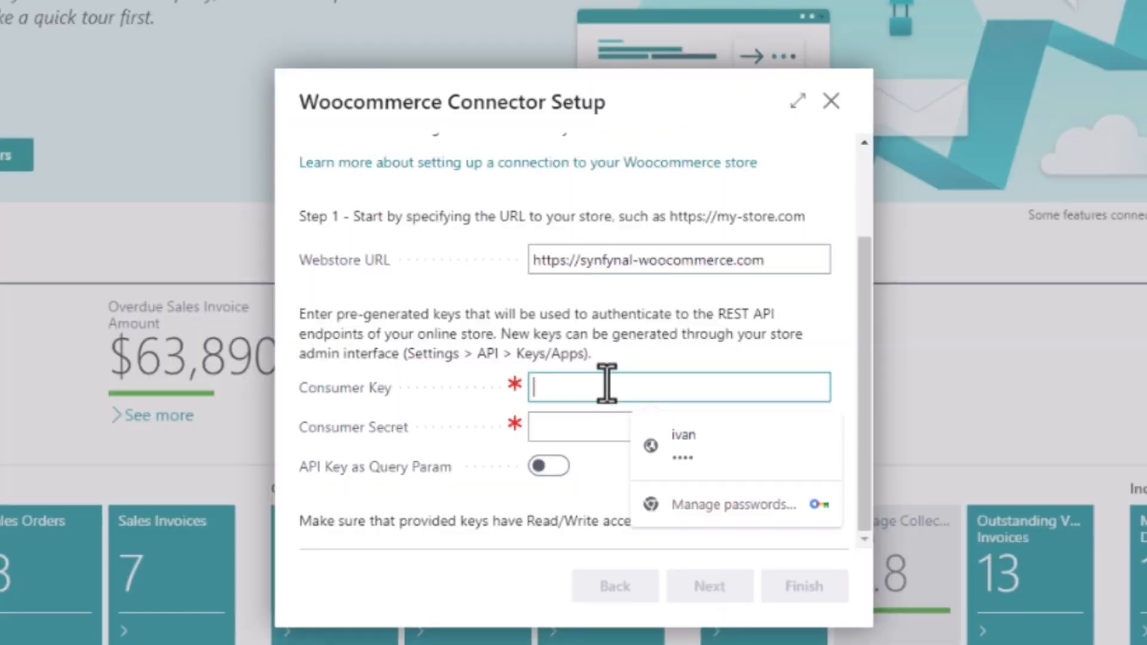
key(ctrl+v)
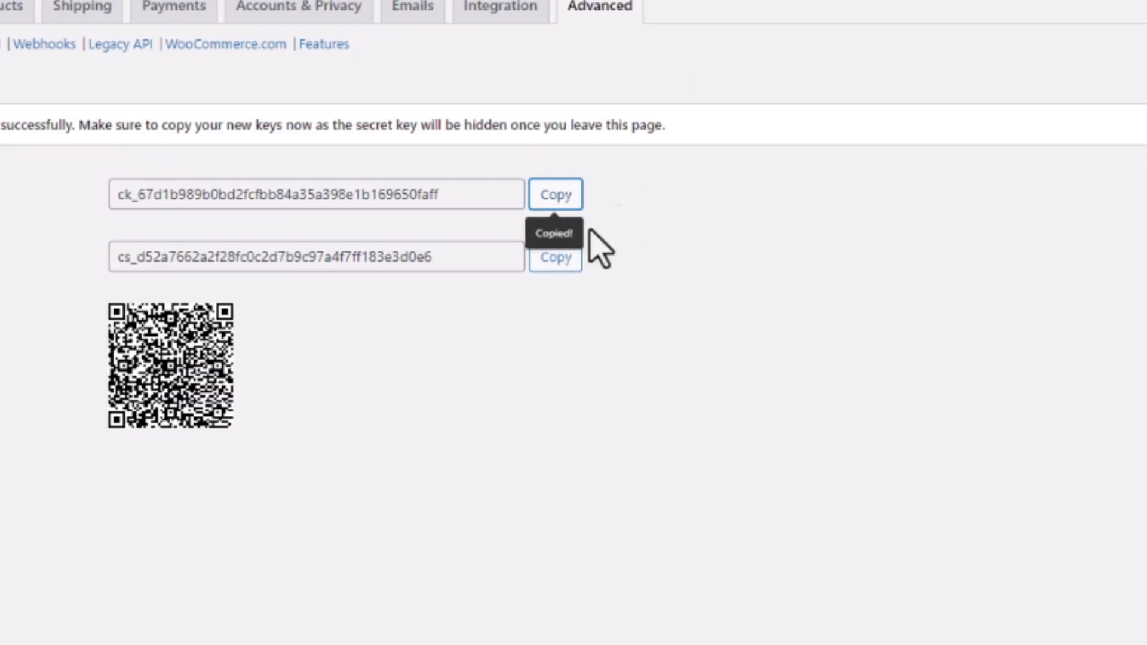
click(556, 257)
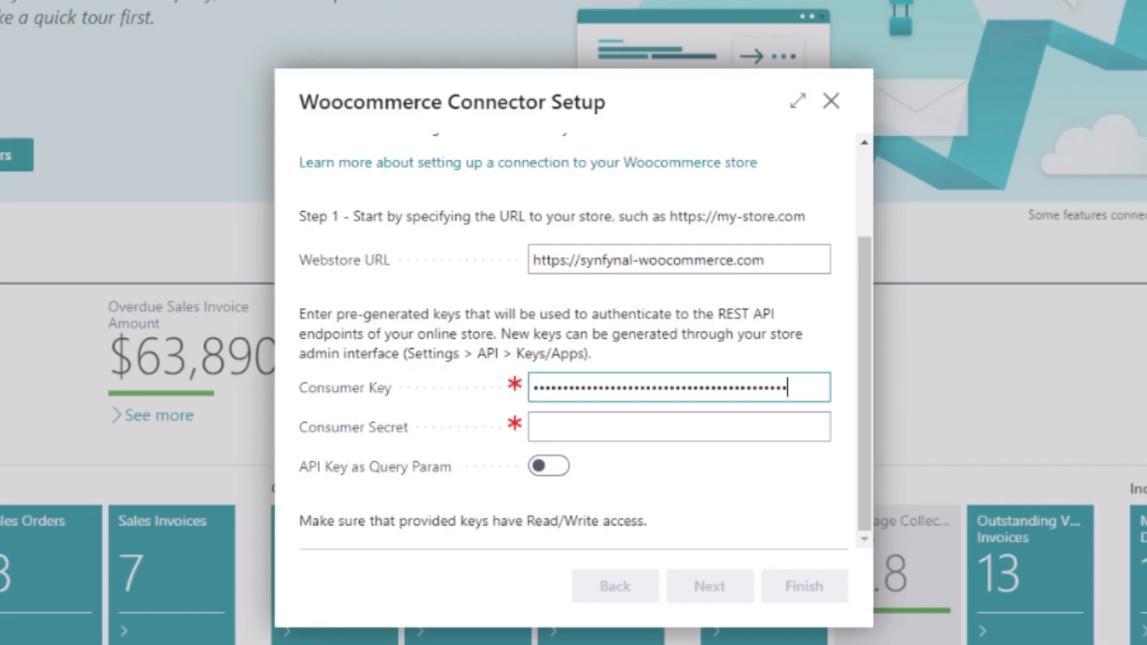
click(585, 427)
key(ctrl+v)
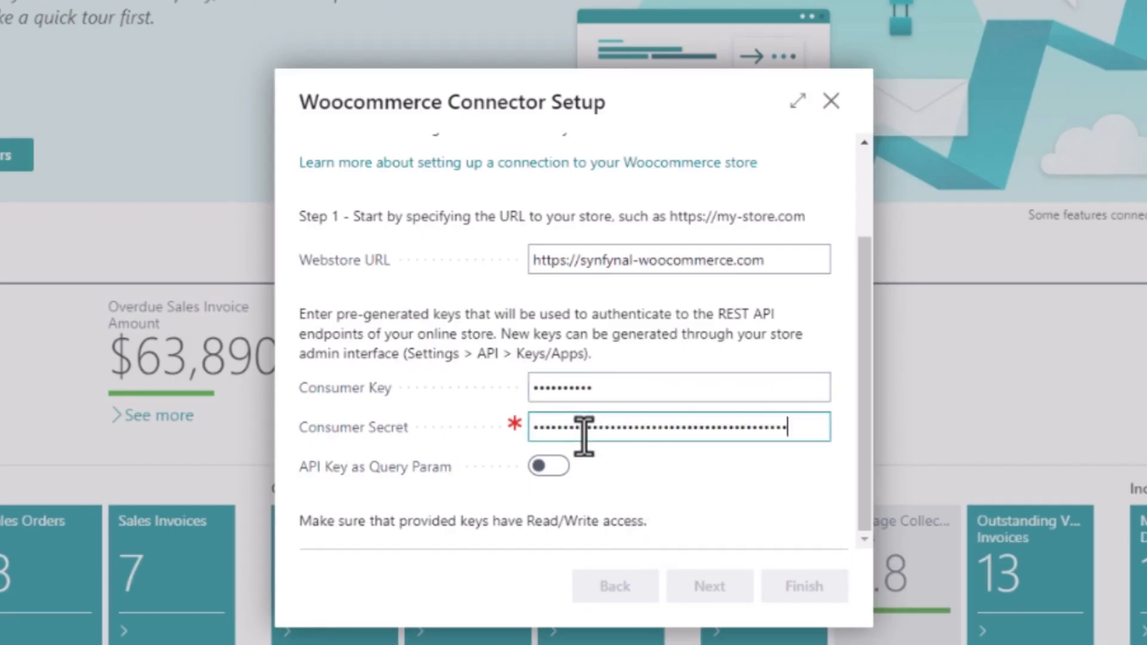
key(Tab)
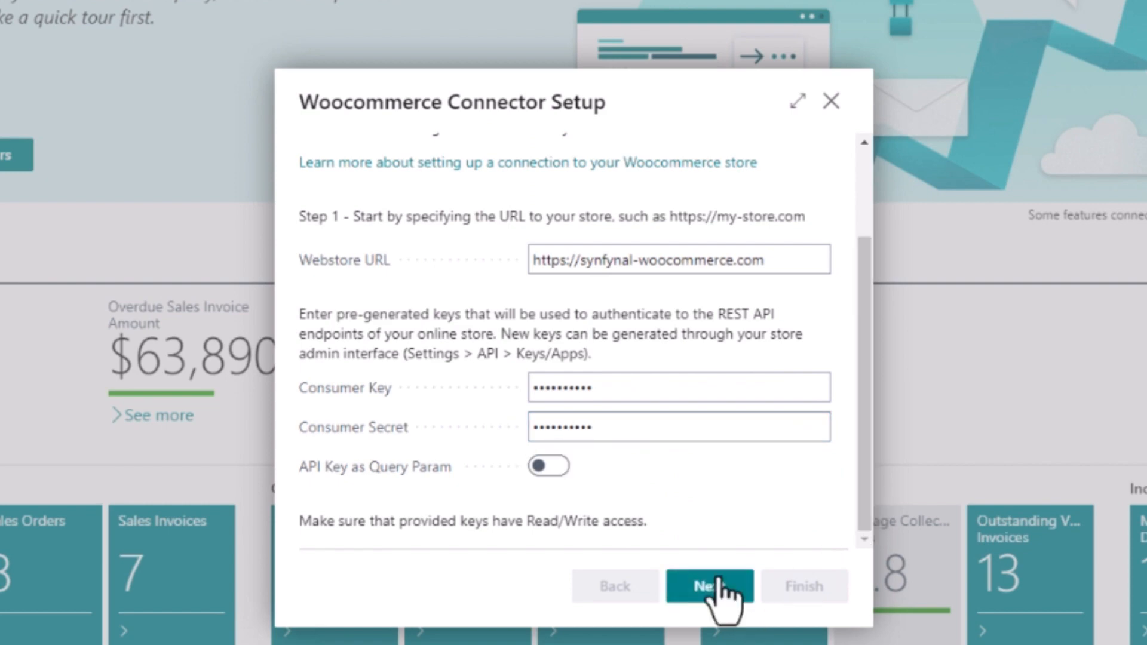
click(710, 586)
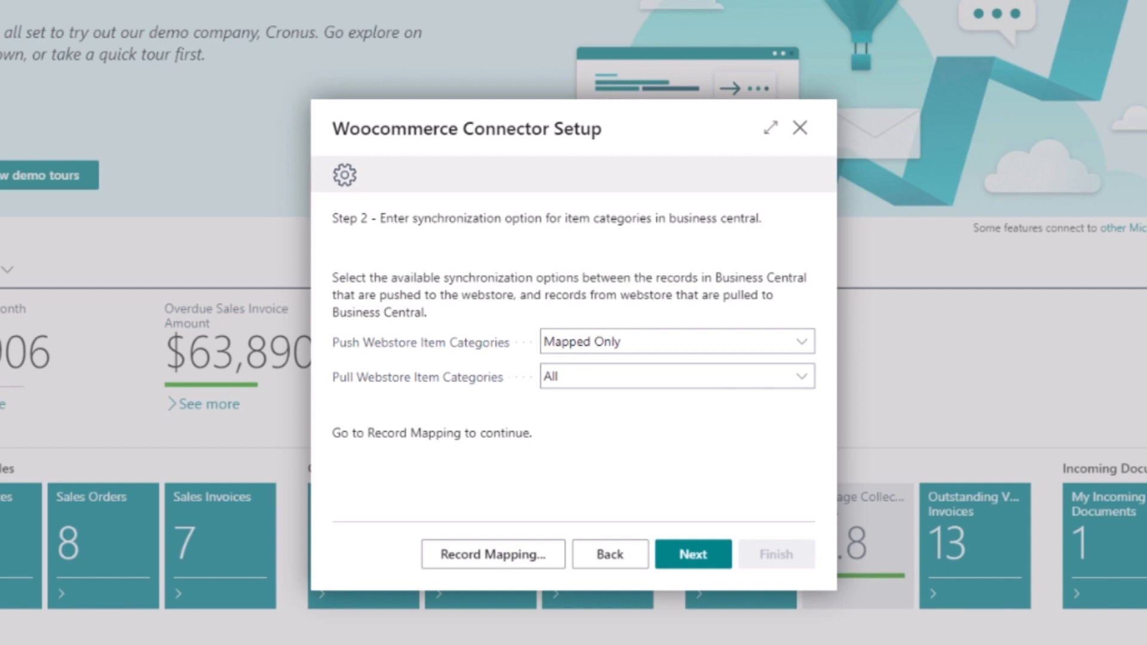
Keep Push at Mapped Only and change Pull Webstore Item Categories from All to Mapped Only.
click(805, 345)
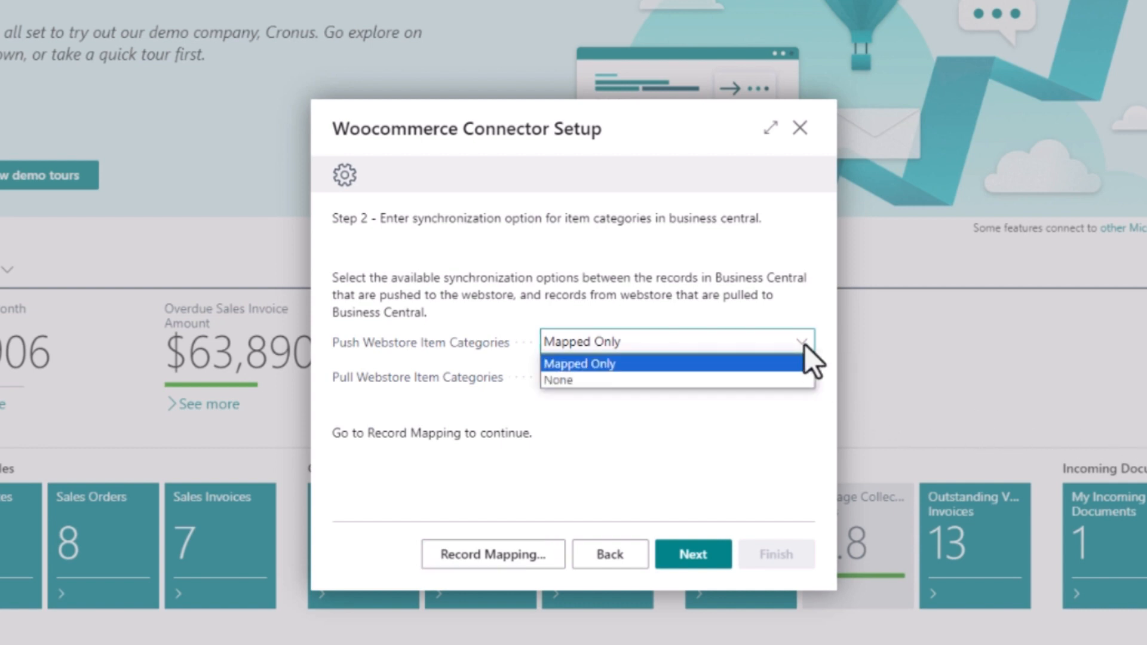
click(778, 368)
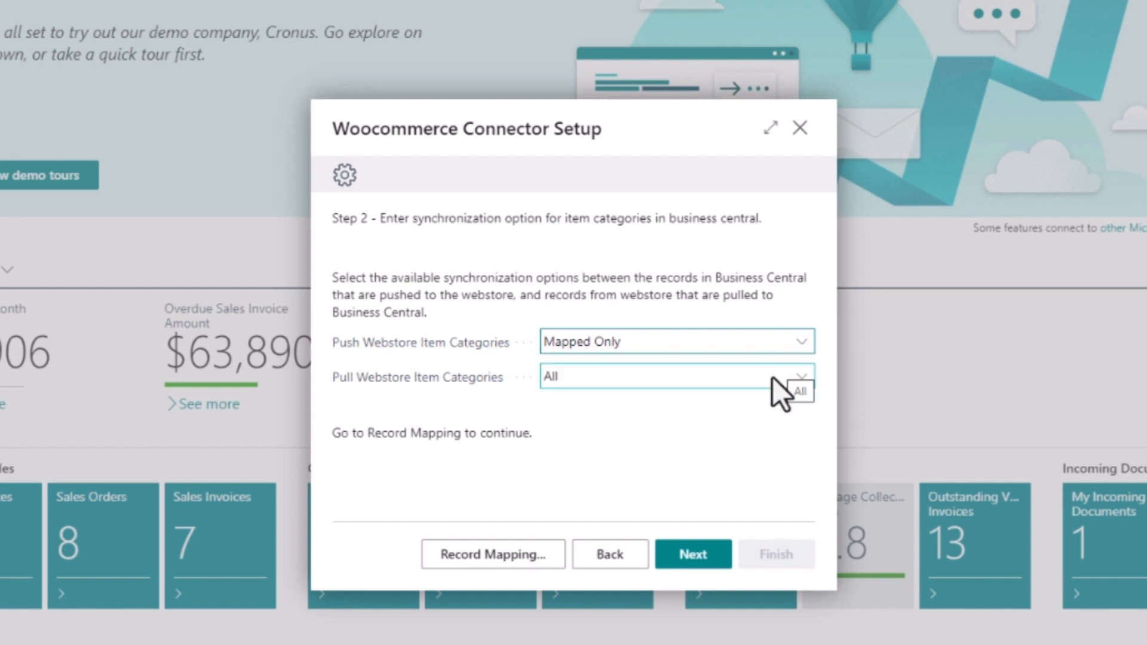
click(772, 377)
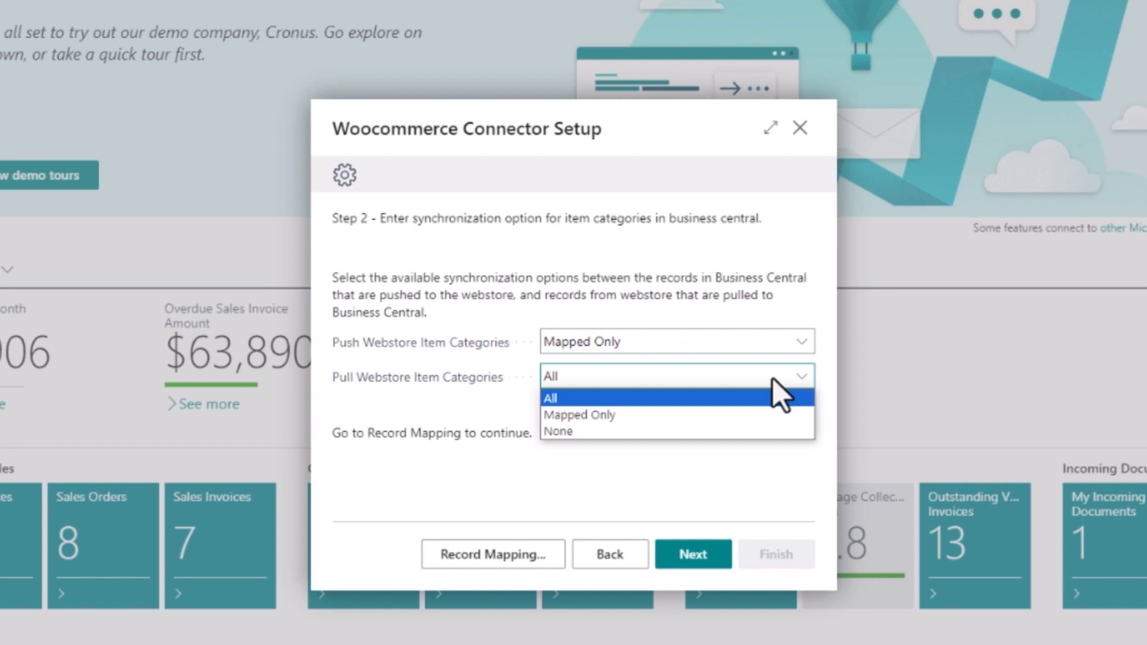
click(733, 414)
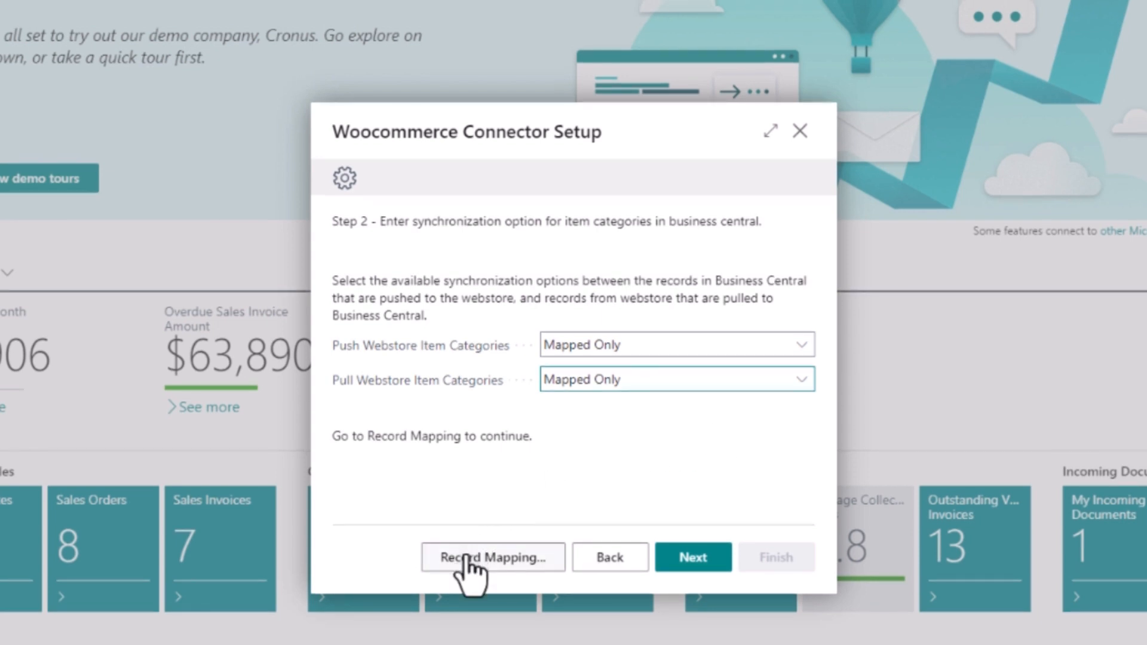
Enable BEANS, CM, CM_COMMER, CM_CONSUM and FURNITURE for webstore use, then review the webstore categories list.
click(466, 559)
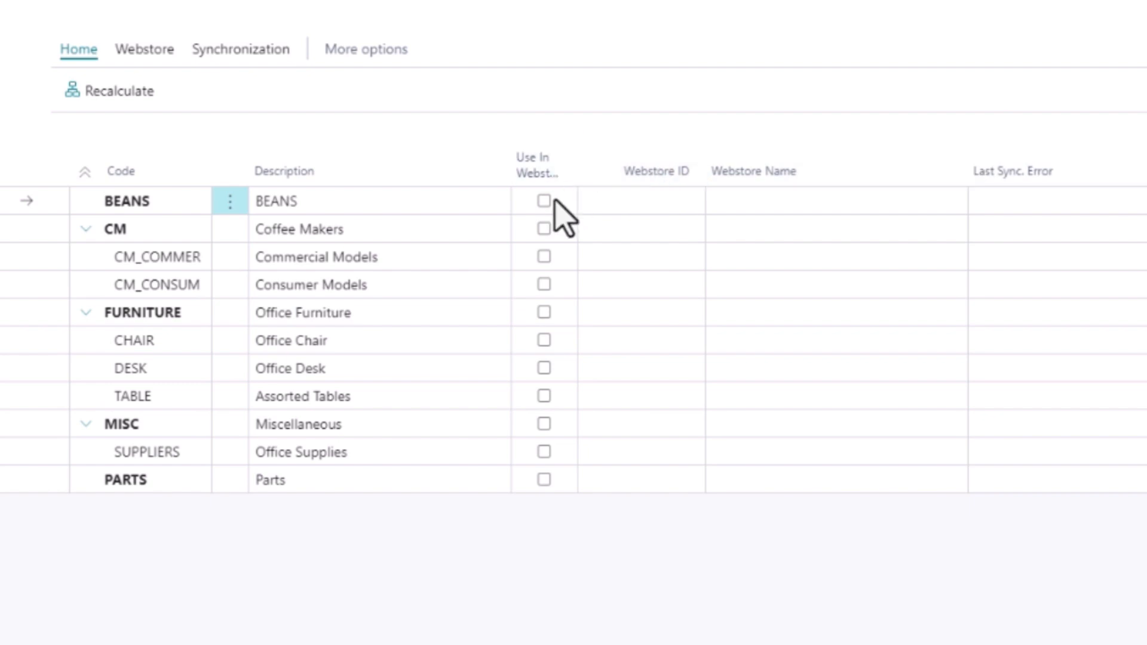
click(544, 204)
click(544, 229)
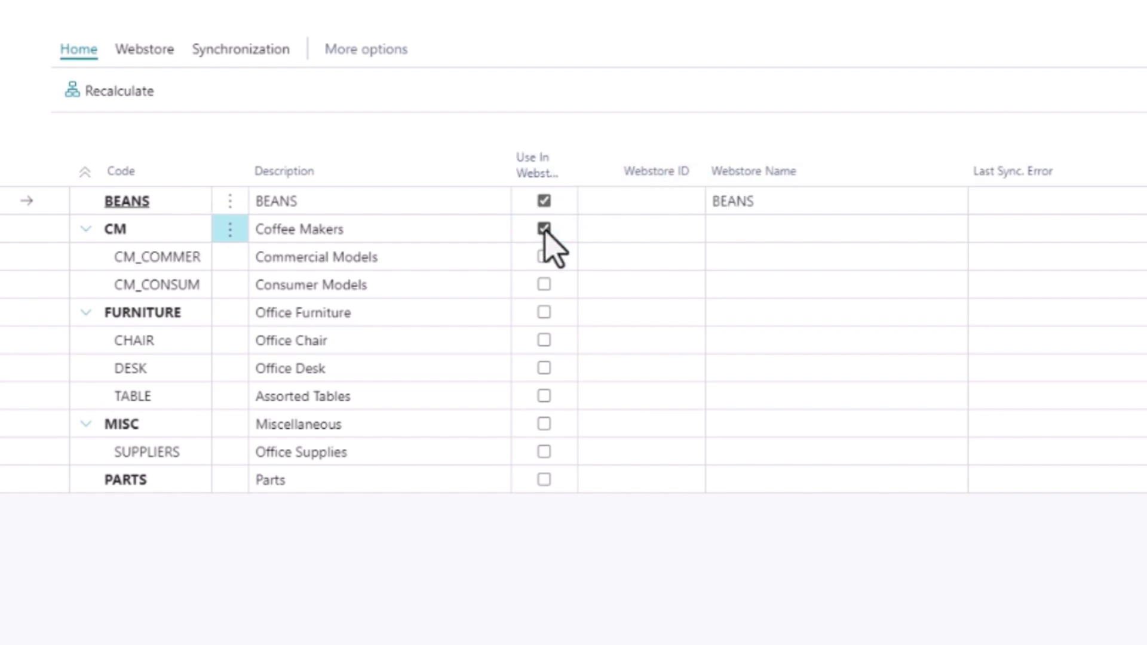
click(544, 257)
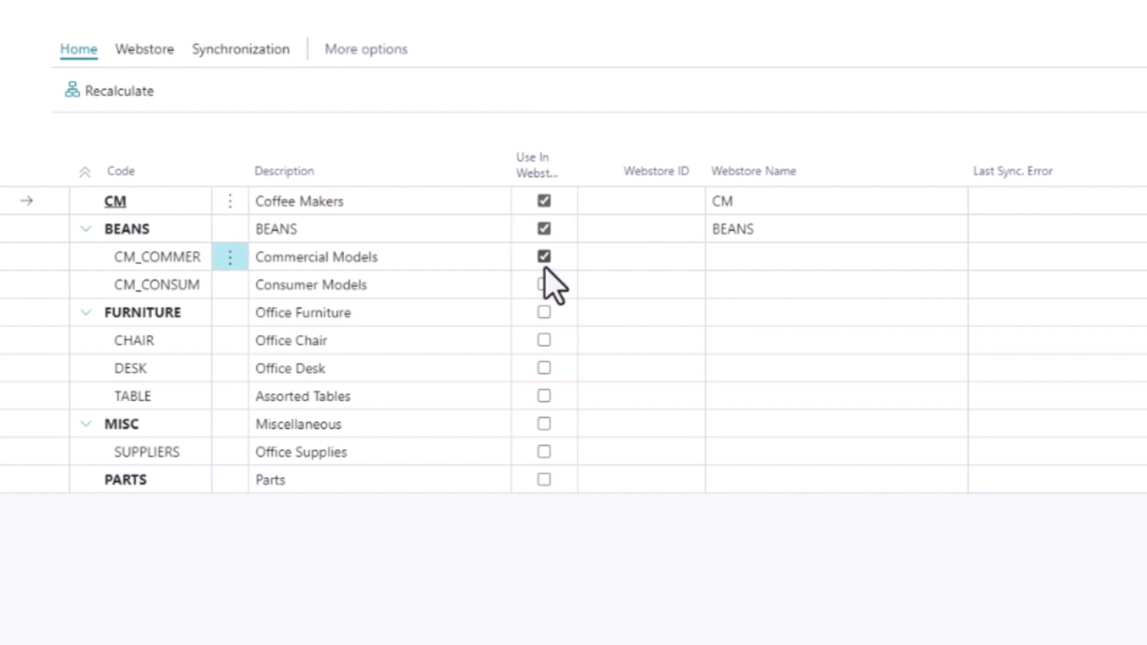
click(545, 285)
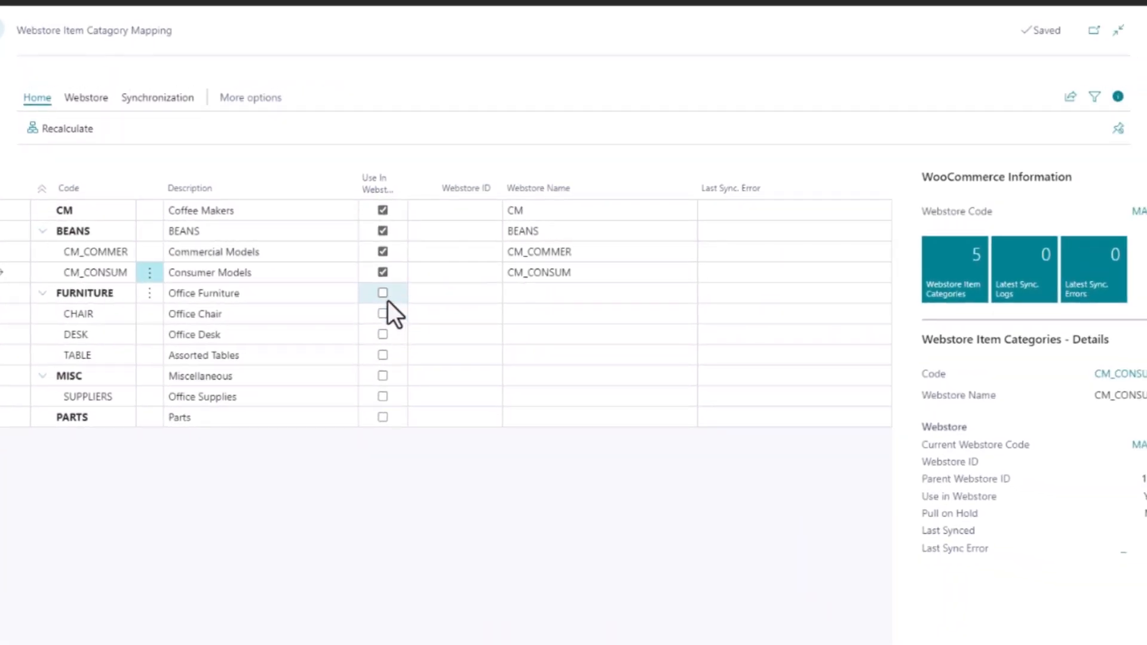
click(383, 295)
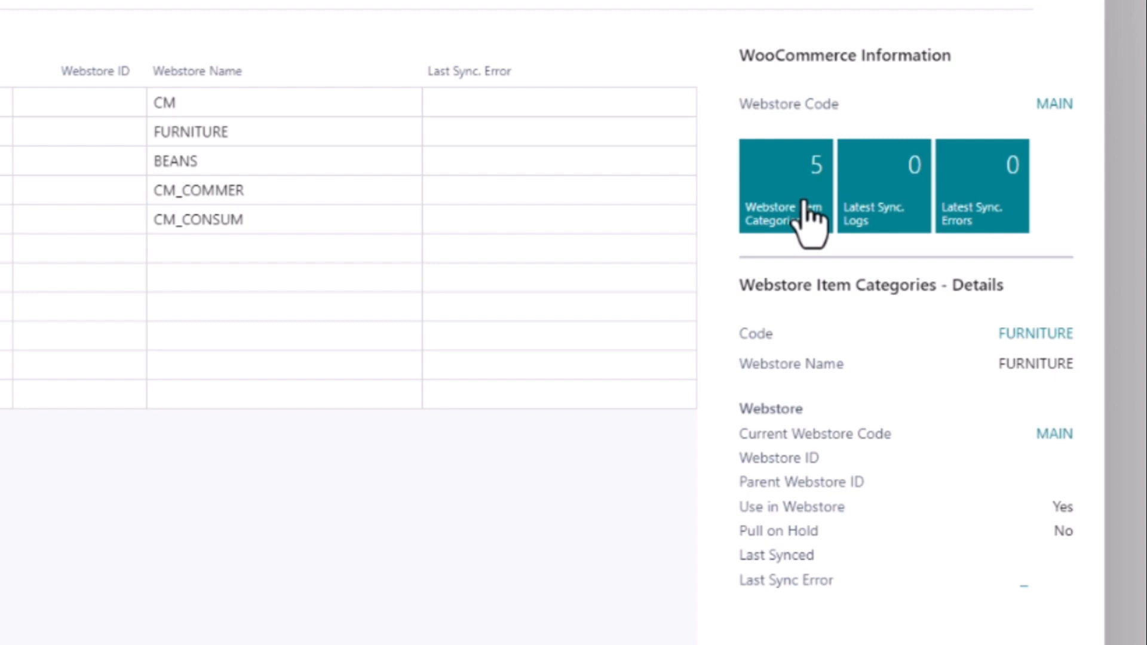
click(817, 160)
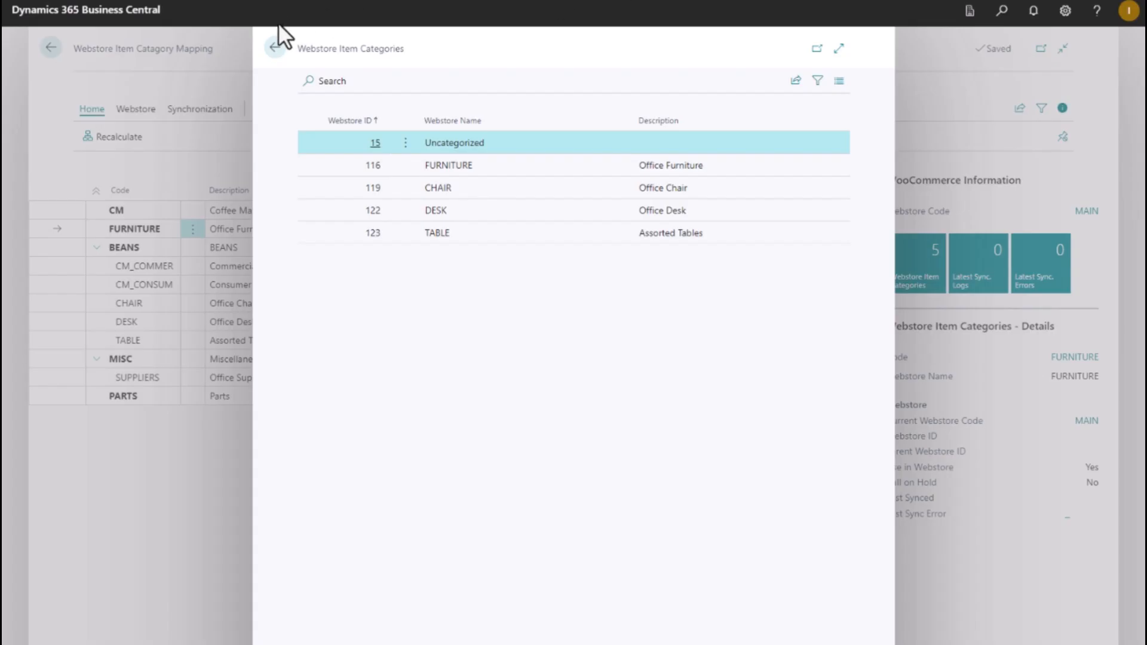
click(271, 47)
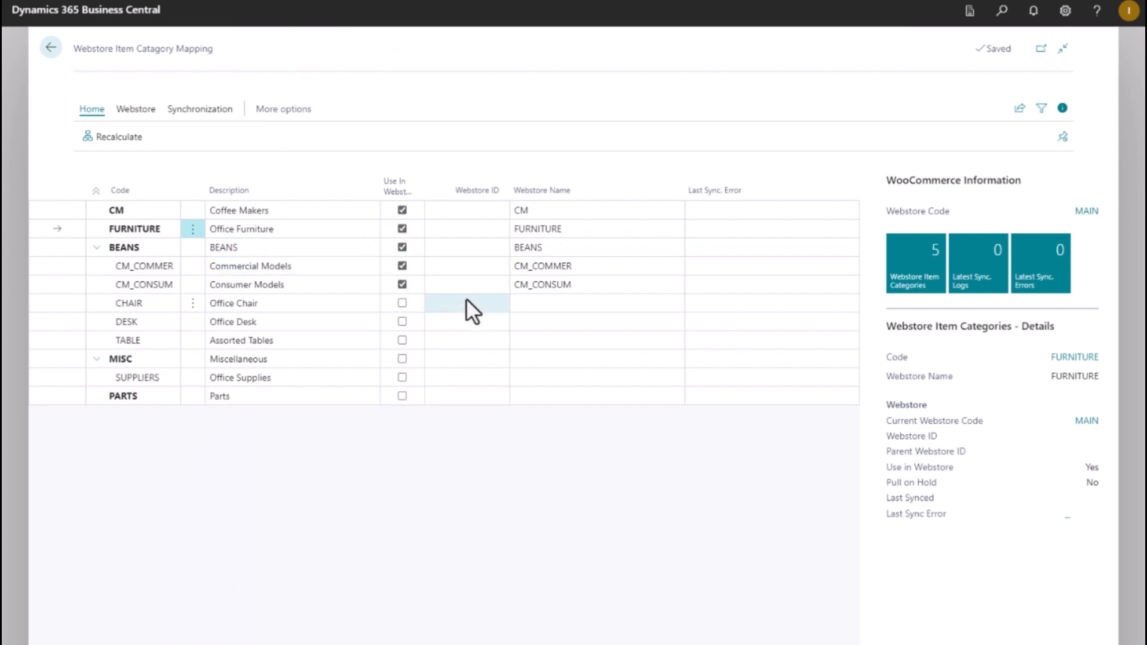
Link the FURNITURE category to webstore category ID 116.
click(491, 231)
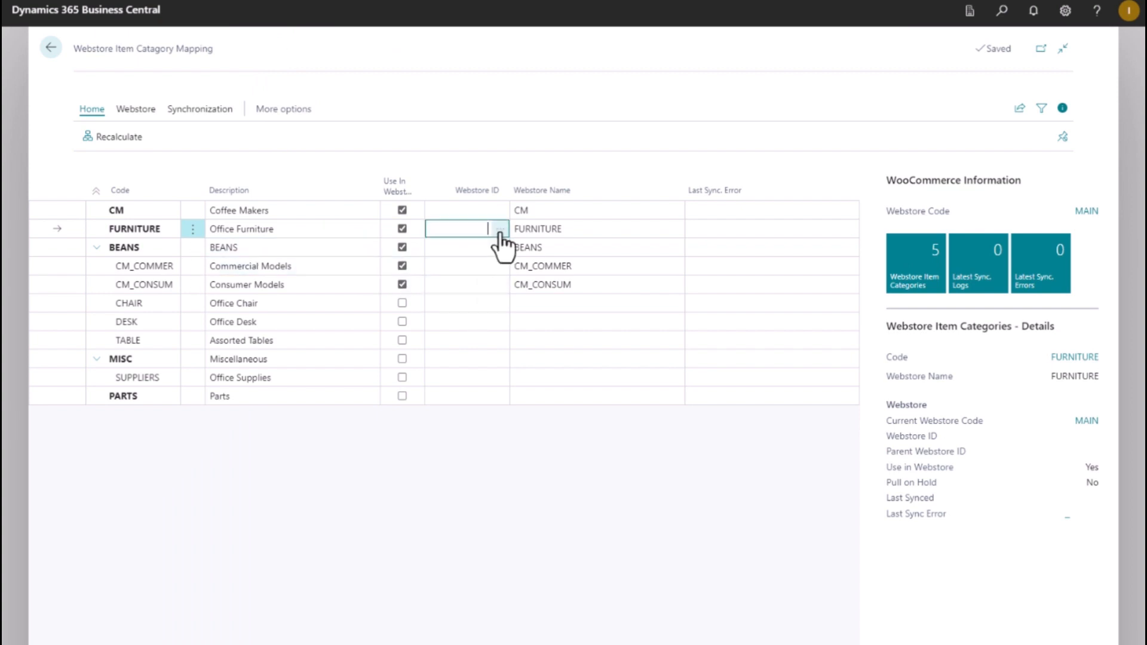
click(500, 231)
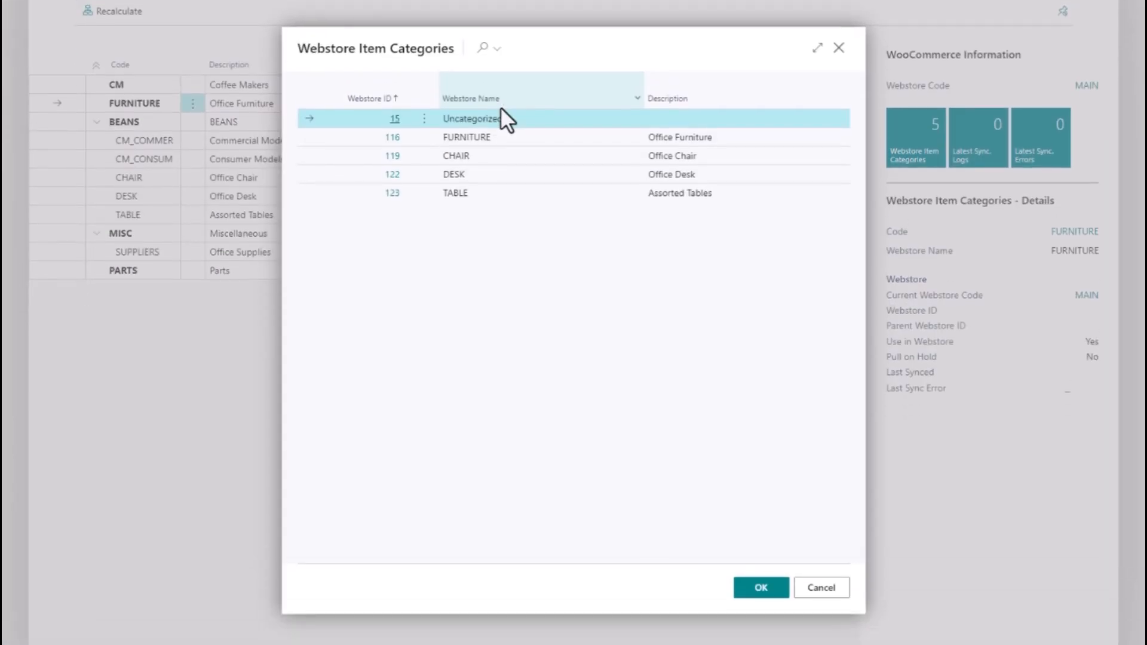
click(478, 138)
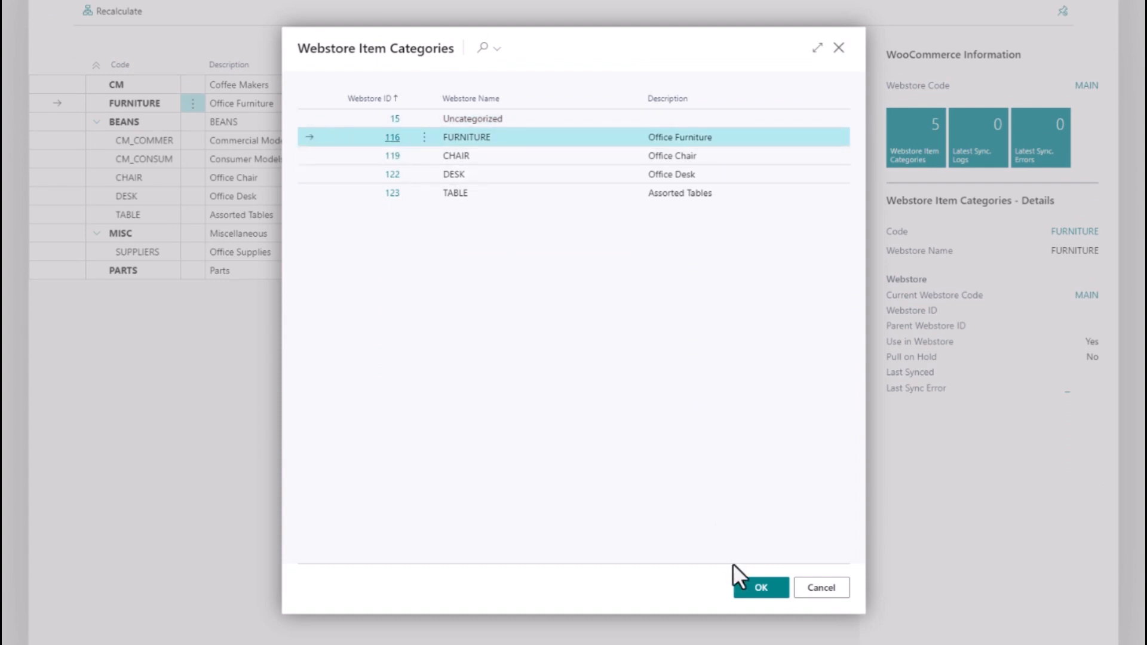
click(761, 588)
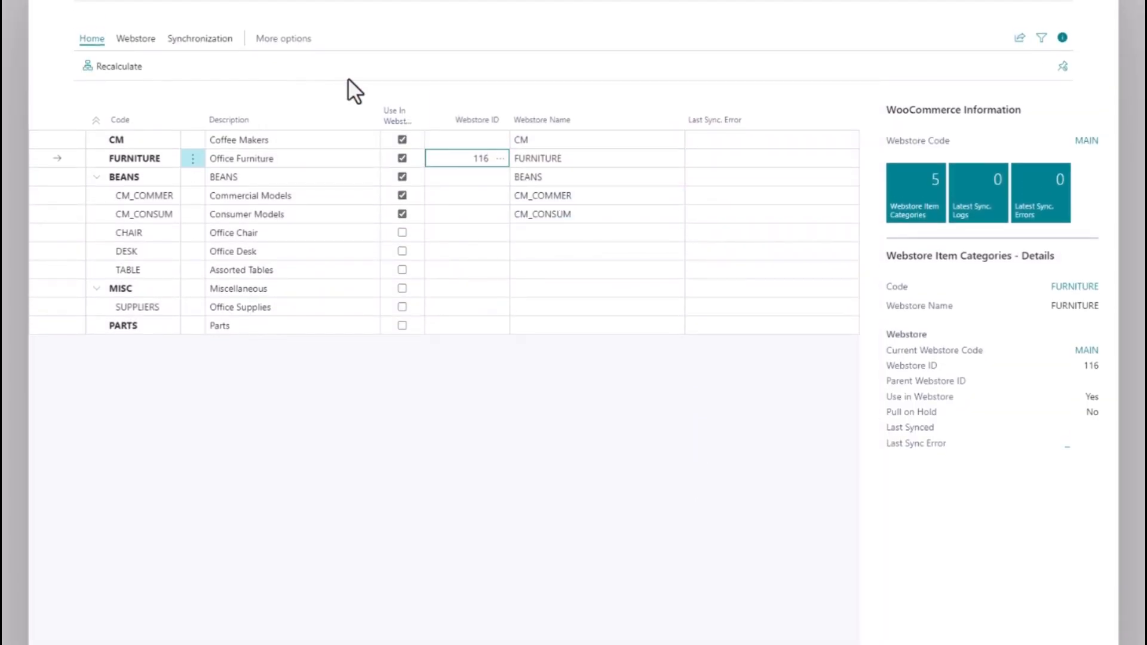
Run Suggest Item Category Mapping to match the remaining categories by name.
click(199, 40)
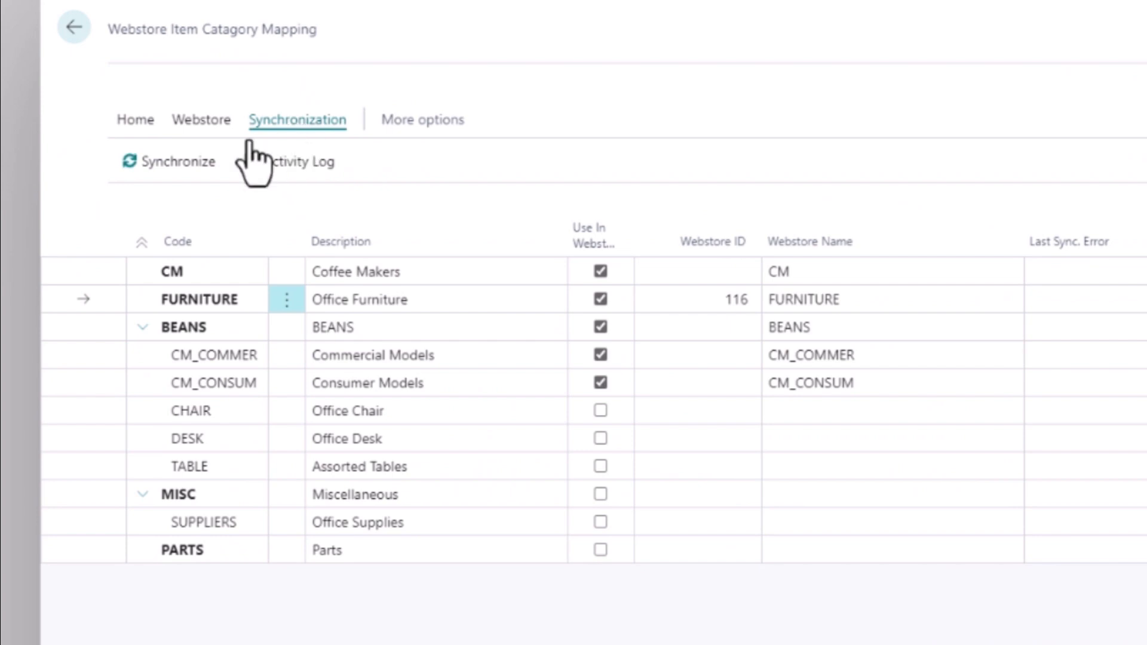
click(206, 120)
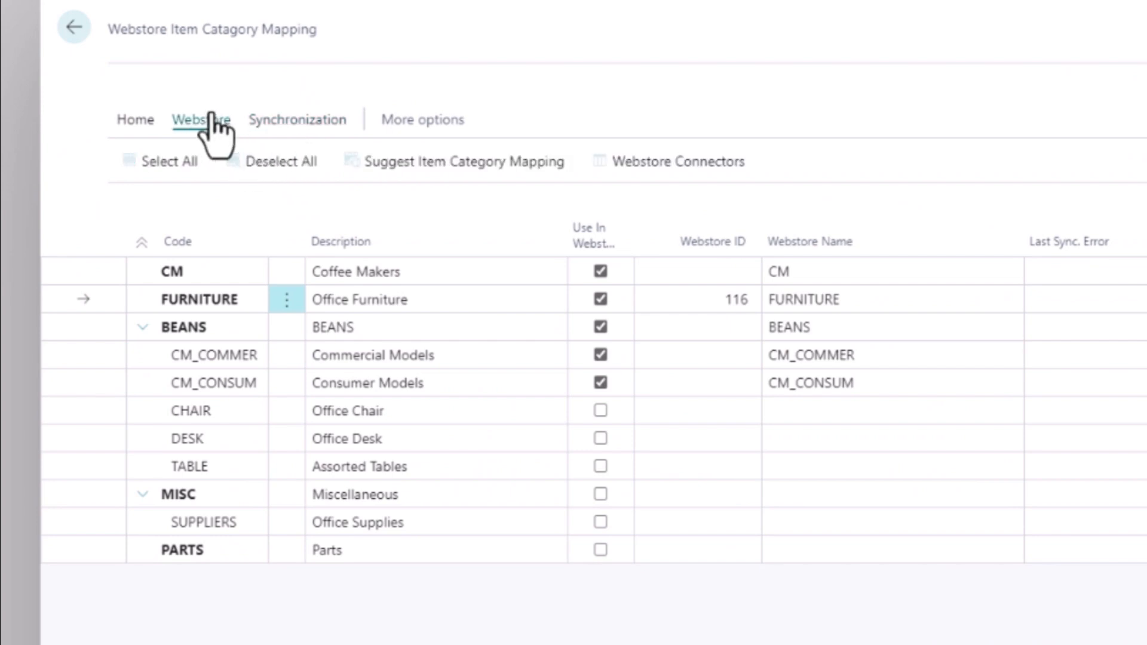
click(397, 162)
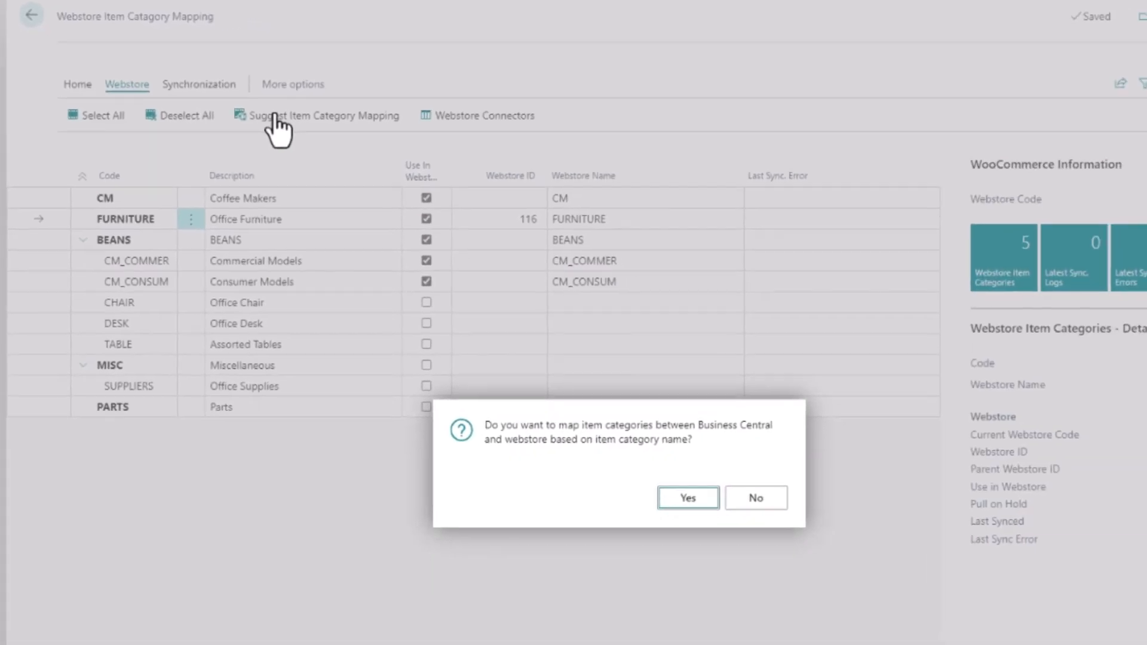
click(658, 471)
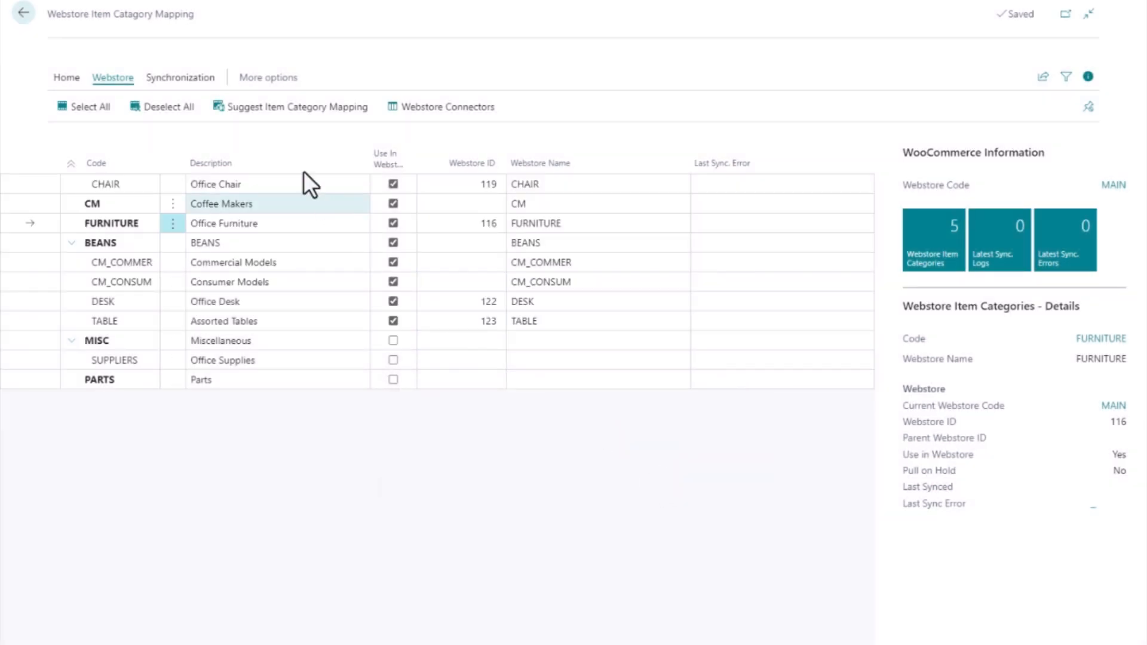
Recalculate the category hierarchy and enable MISC, SUPPLIERS and PARTS for the webstore.
click(55, 78)
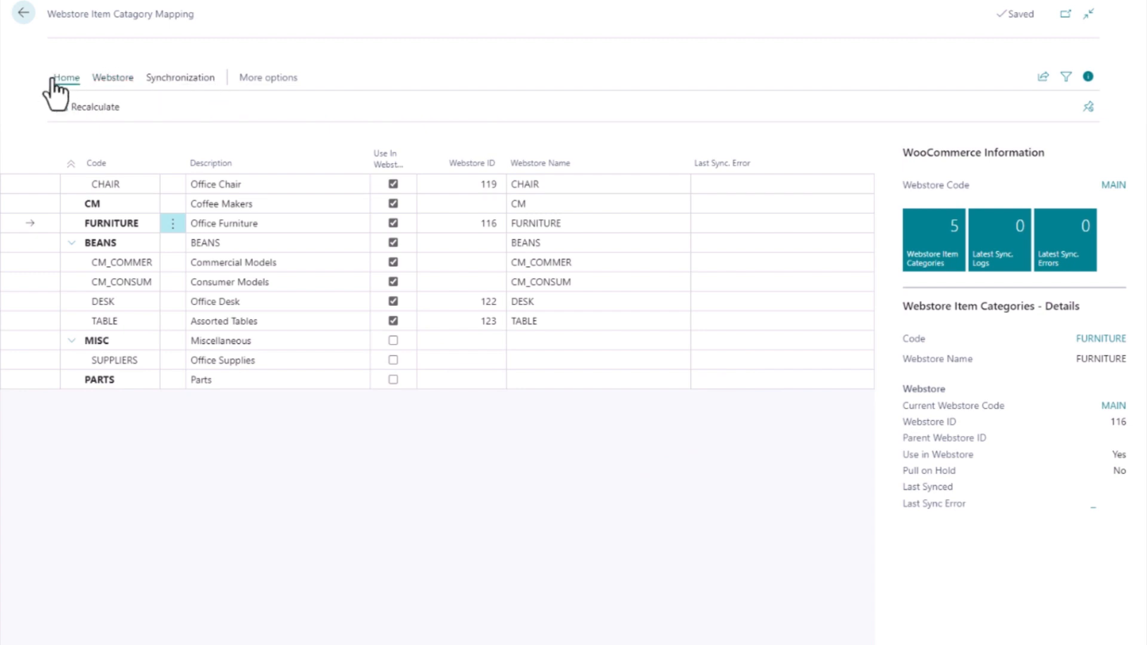
click(63, 108)
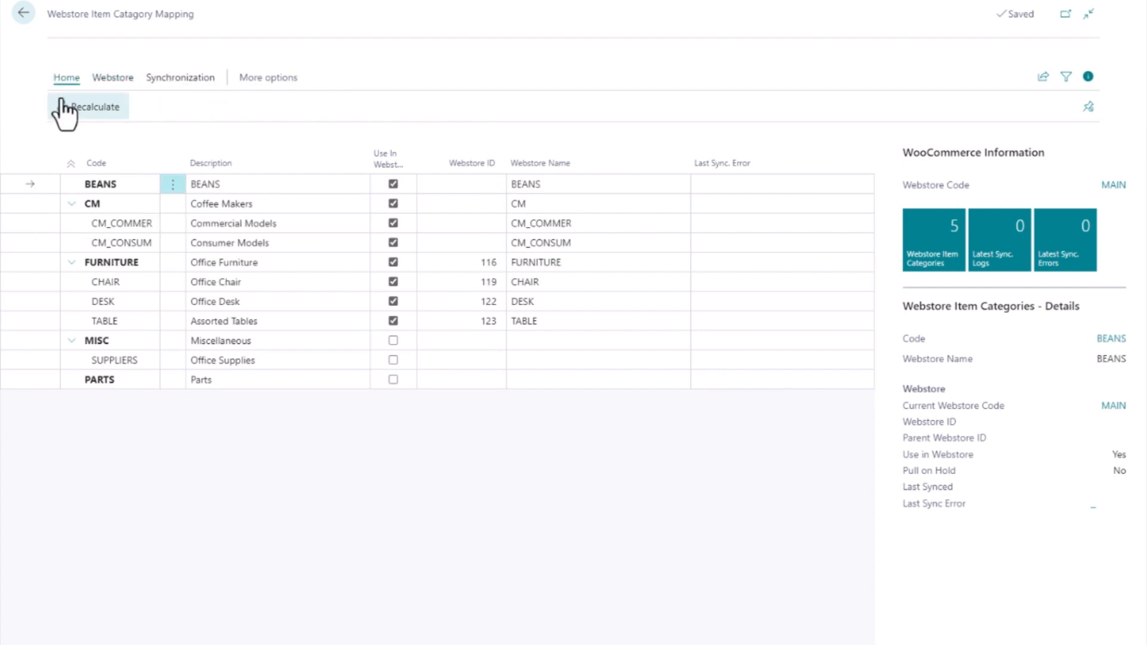
click(394, 340)
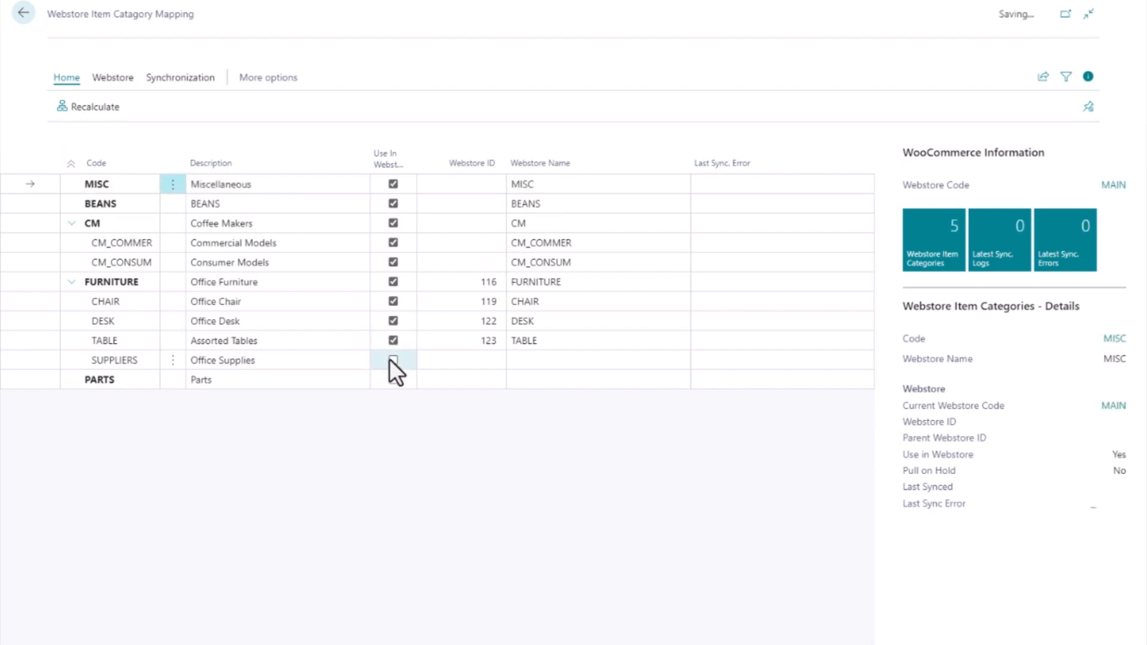
click(392, 360)
click(395, 386)
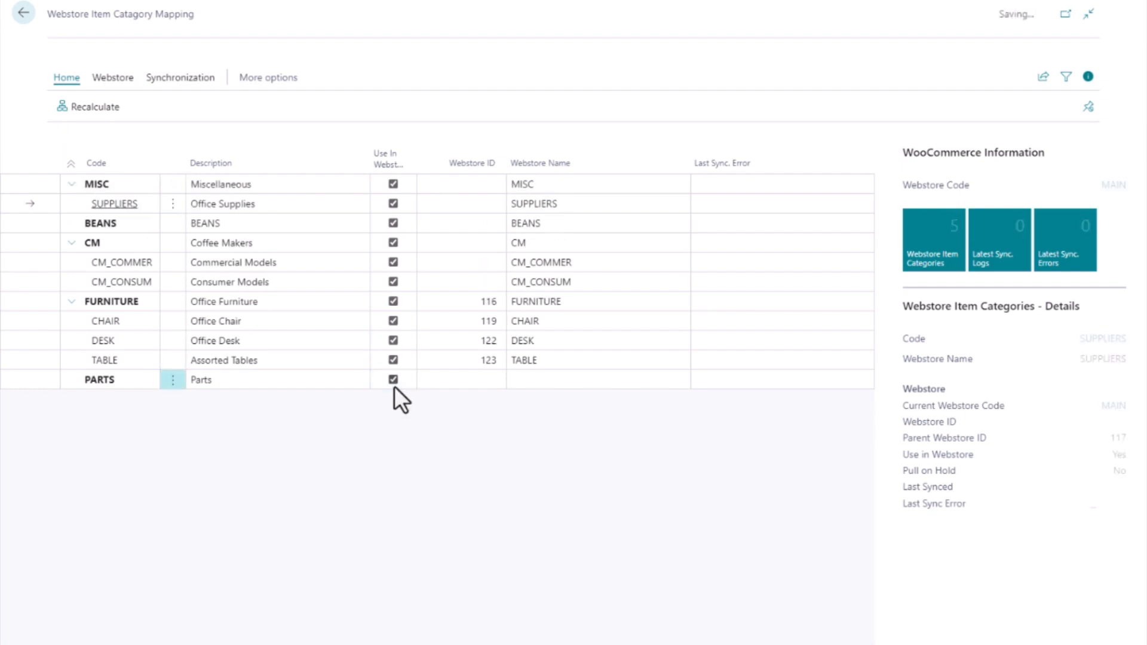
click(153, 86)
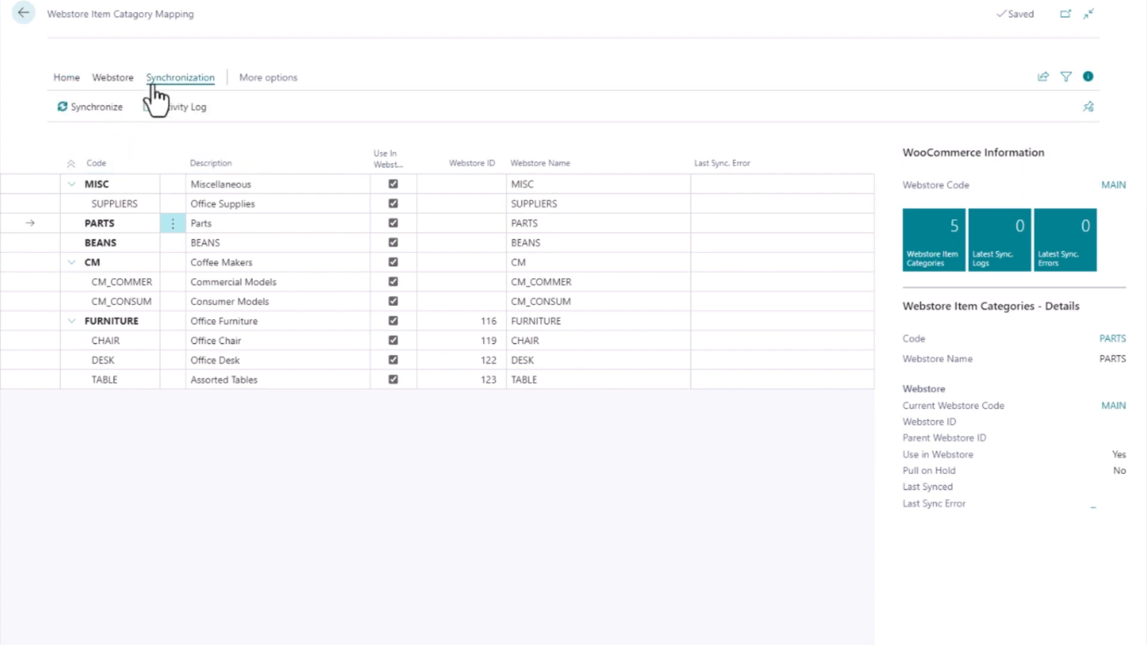
Synchronize all item categories with the webstore, then open the Webstore Item Categories list.
click(96, 108)
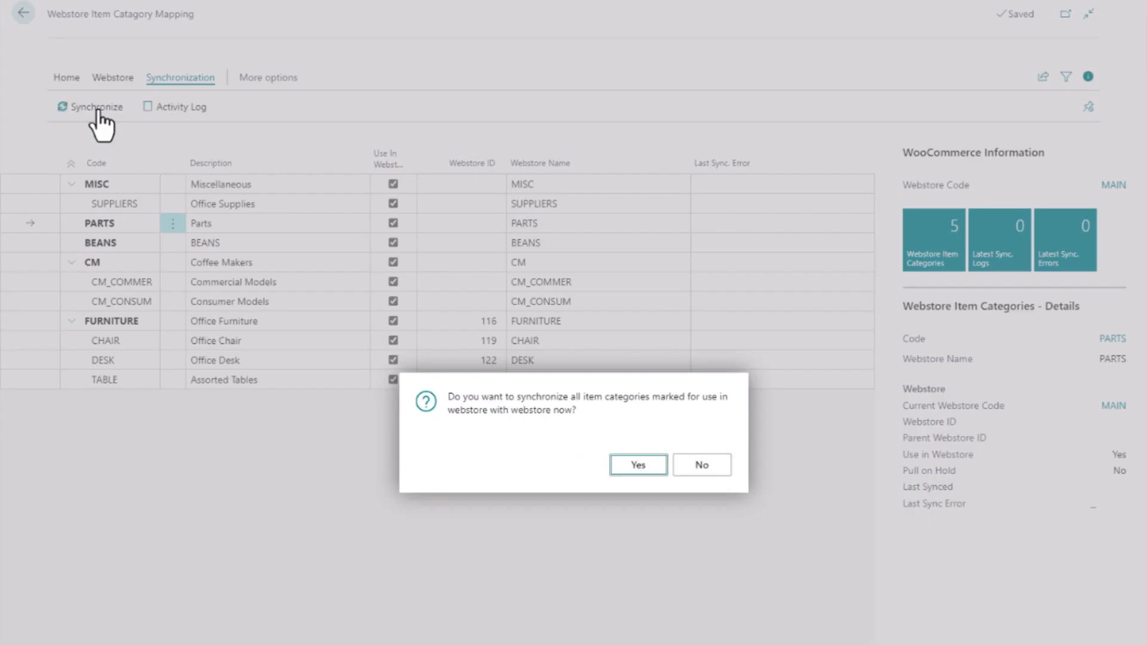
click(637, 472)
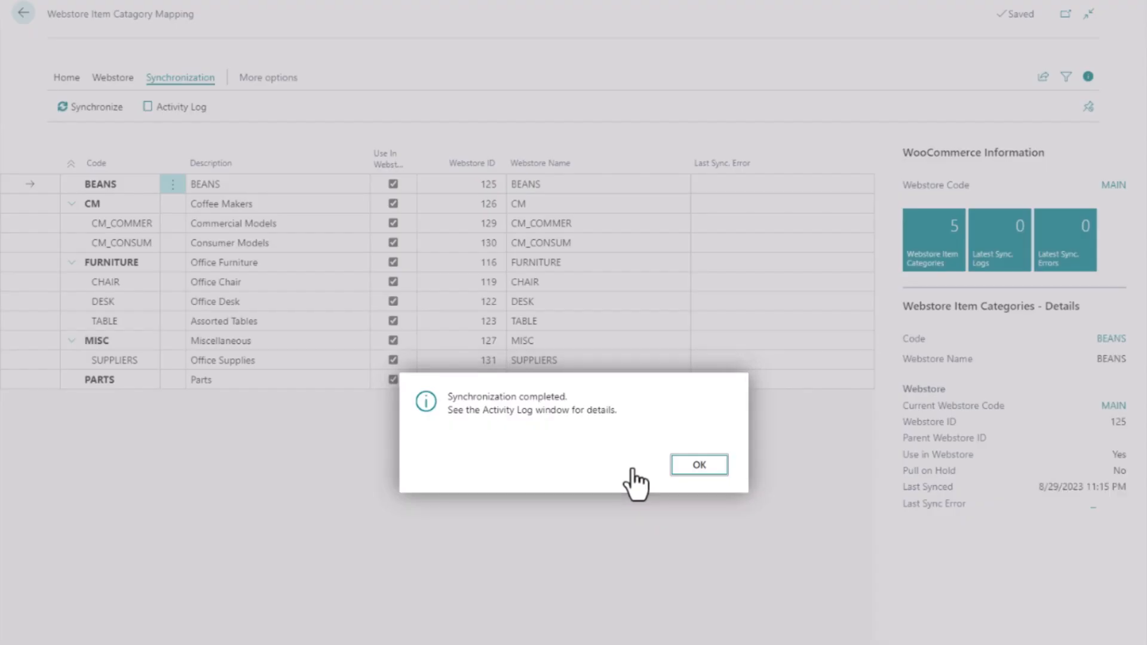
click(699, 465)
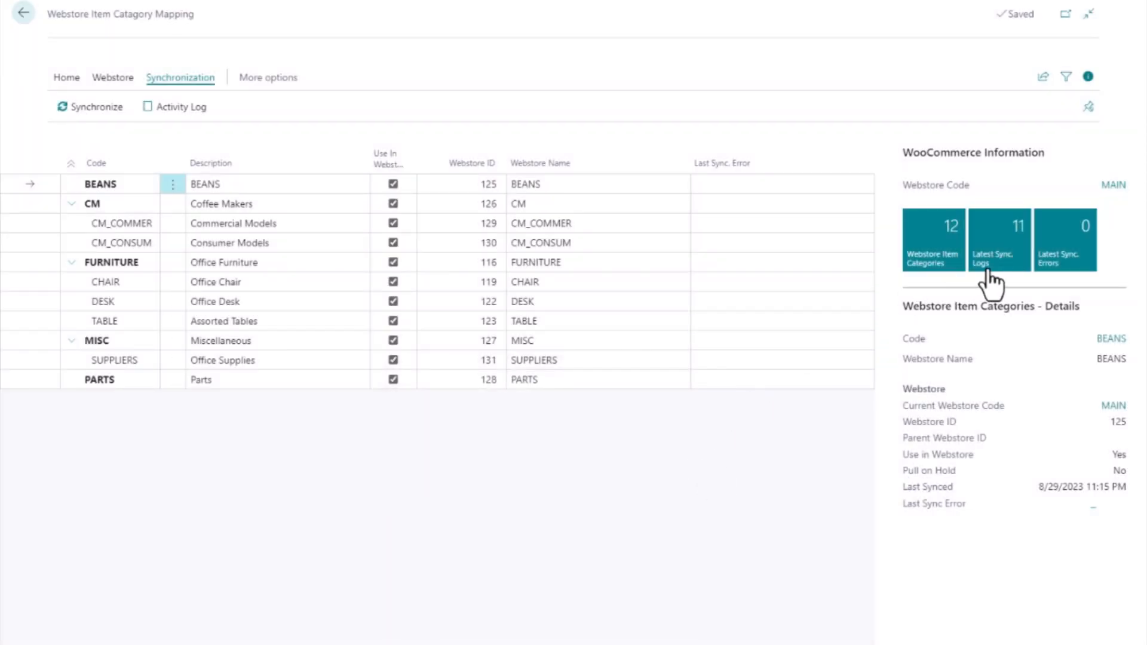
click(950, 279)
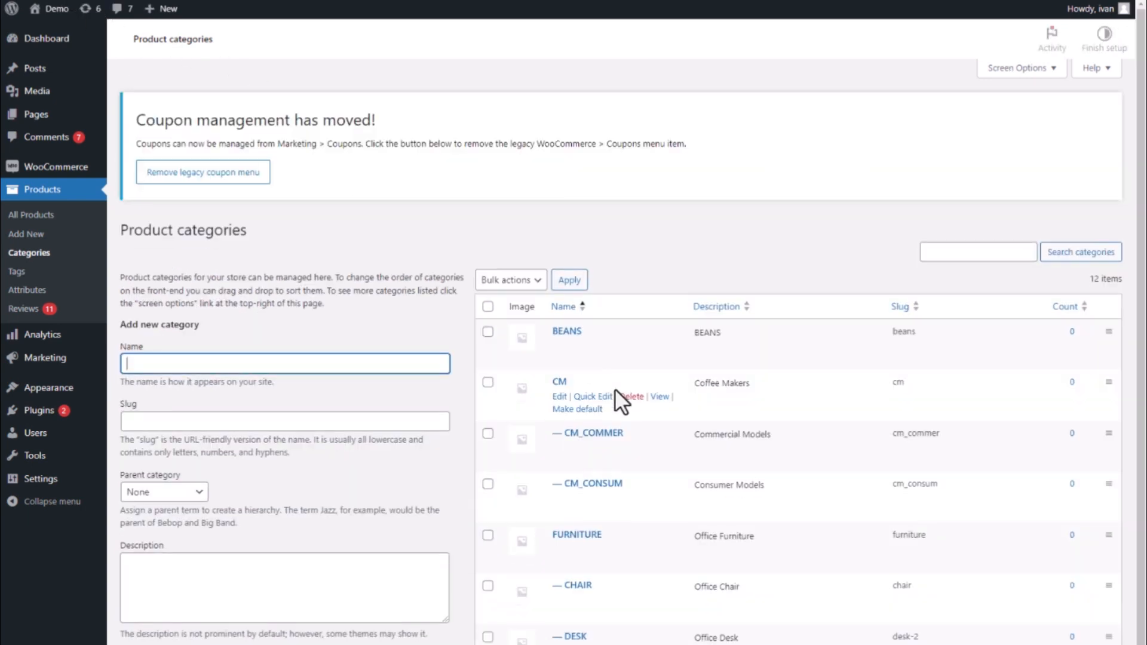
Scroll the WooCommerce product categories list to check synced categories like BEANS, CM, FURNITURE and CHAIR.
scroll(614, 389, down, 2)
scroll(612, 389, up, 4)
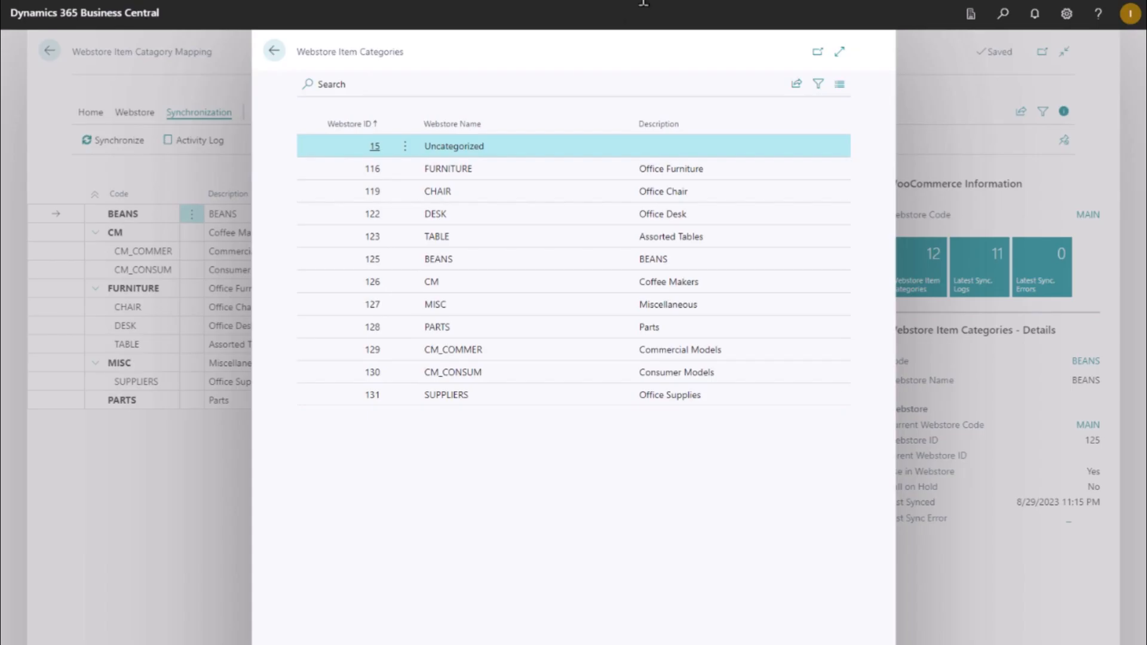
Close the Webstore Item Categories list to return to connector setup Step 2.
click(276, 51)
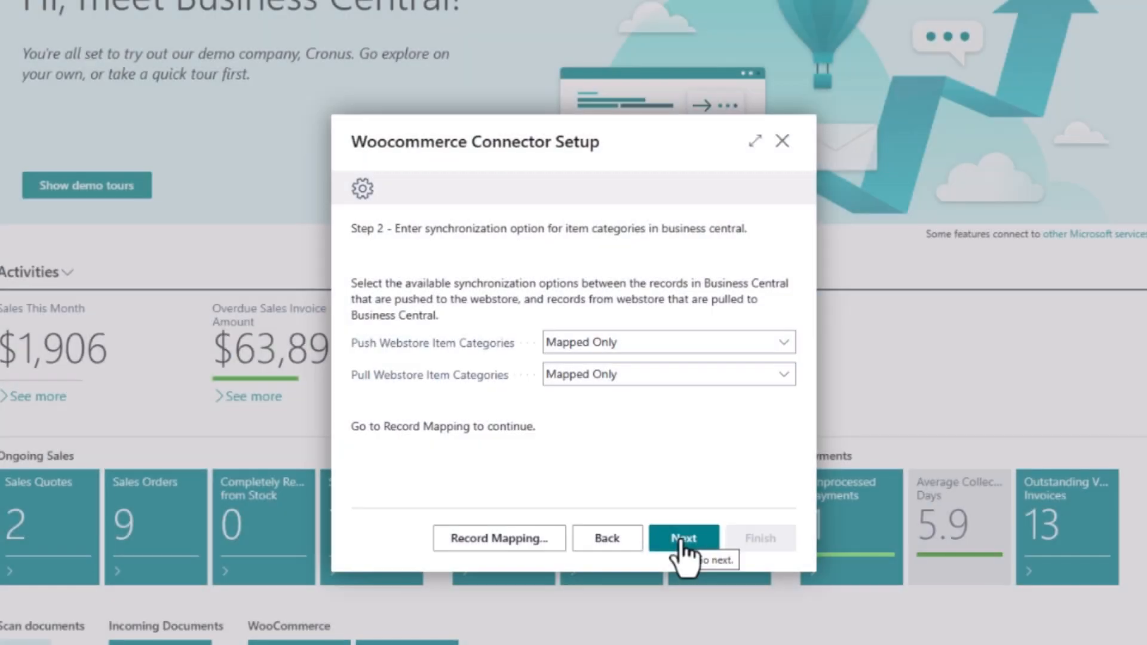
Advance to Step 3 and set default item template ITEM and default location MAIN.
click(684, 540)
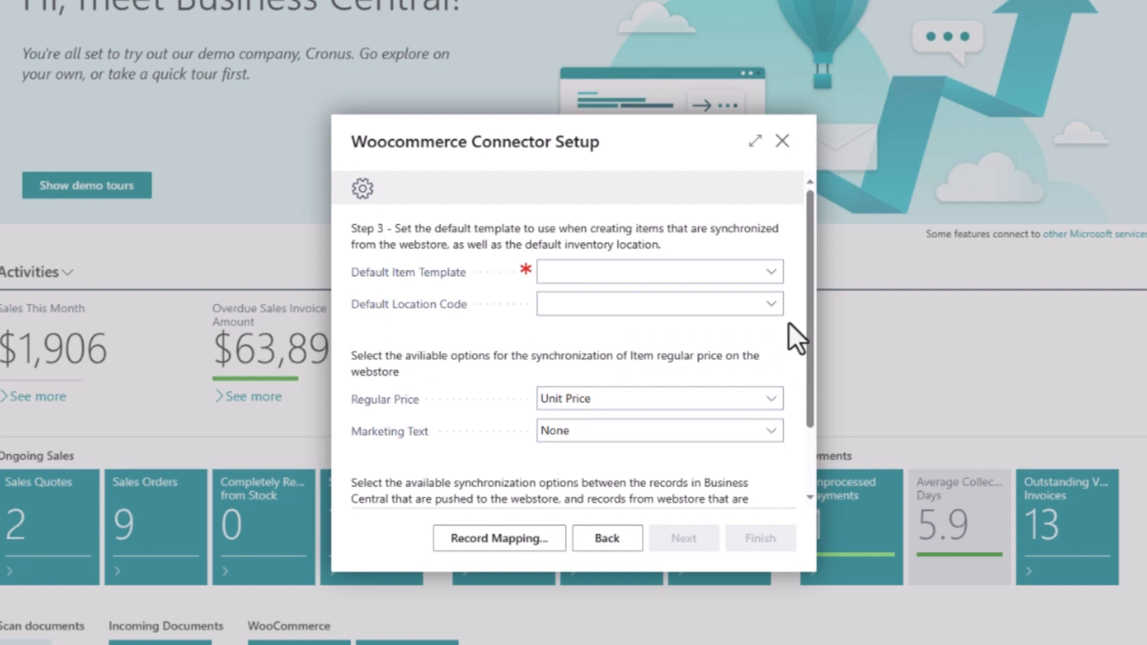
click(776, 279)
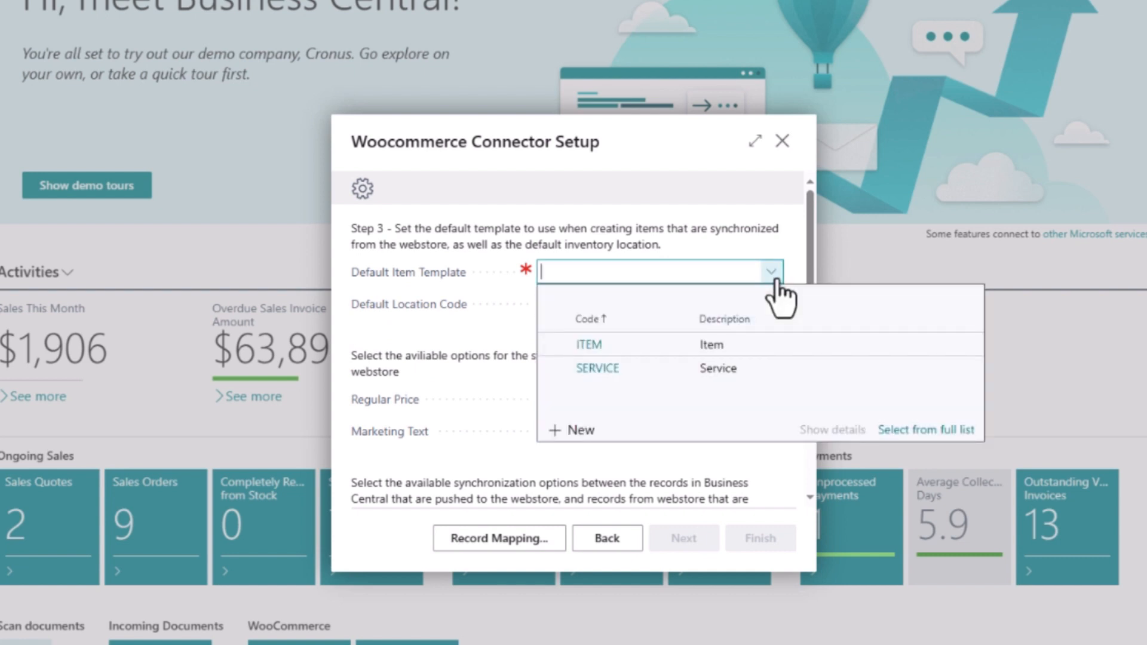
click(645, 344)
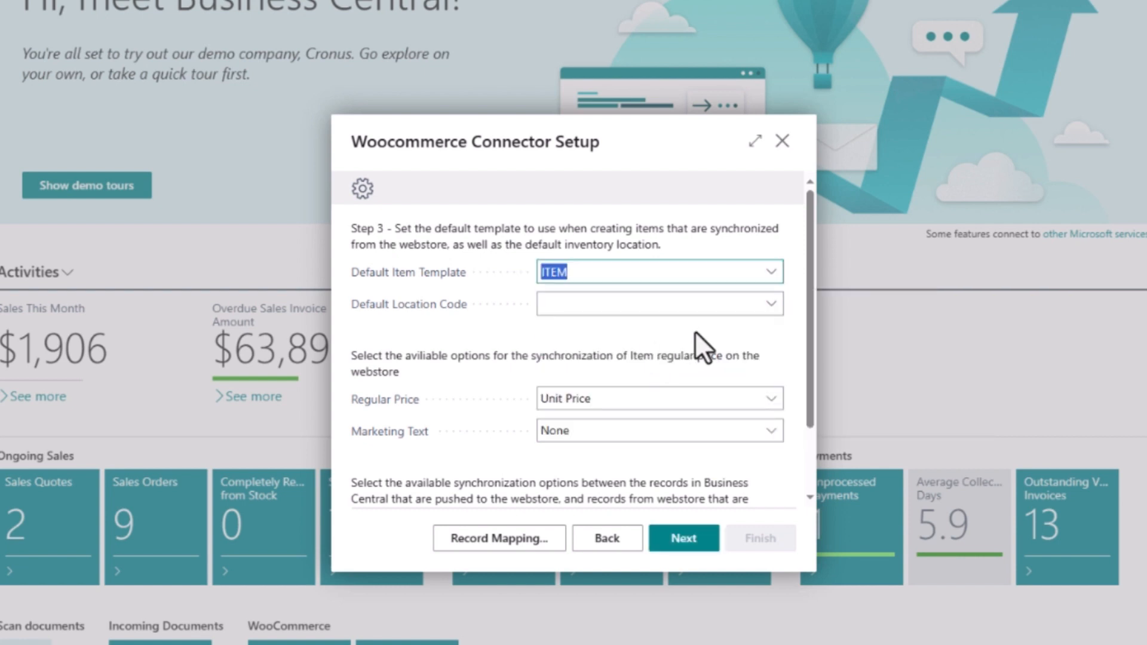
click(769, 312)
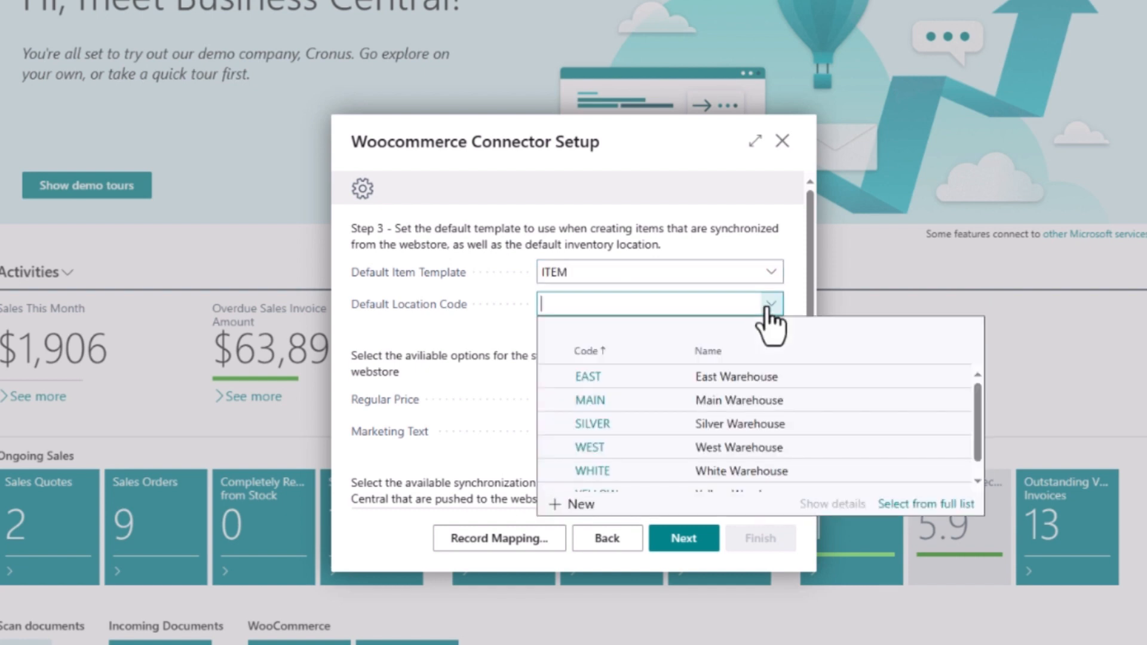
click(733, 405)
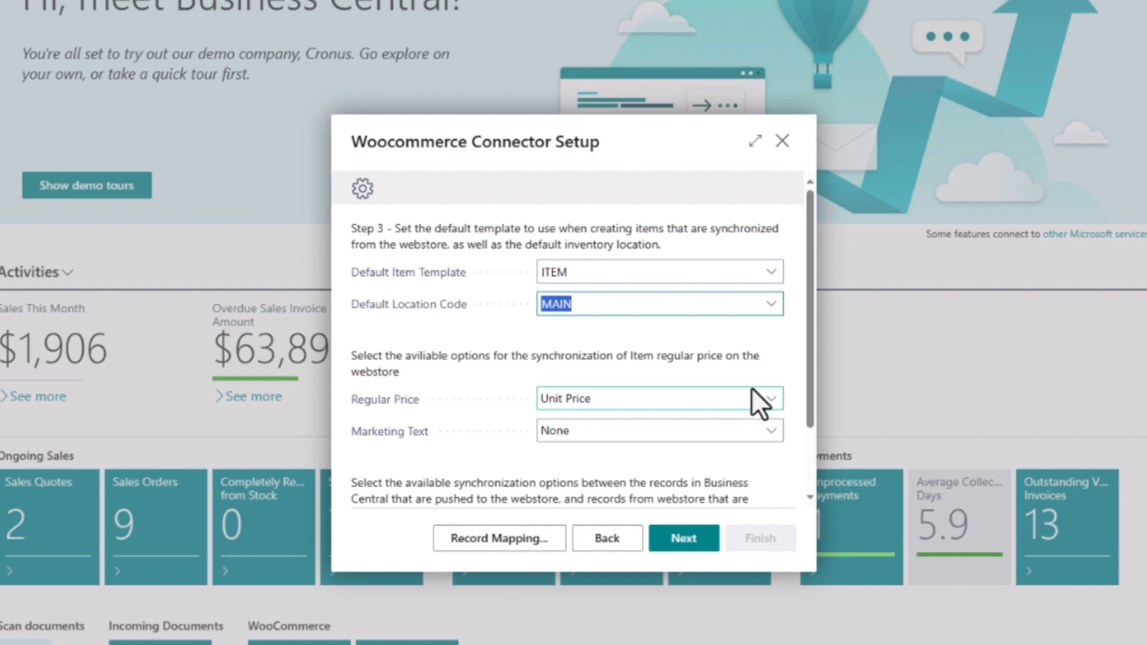
Keep Unit Price as regular price, use Product Long Description as marketing text, and pull Mapped Only items.
click(769, 399)
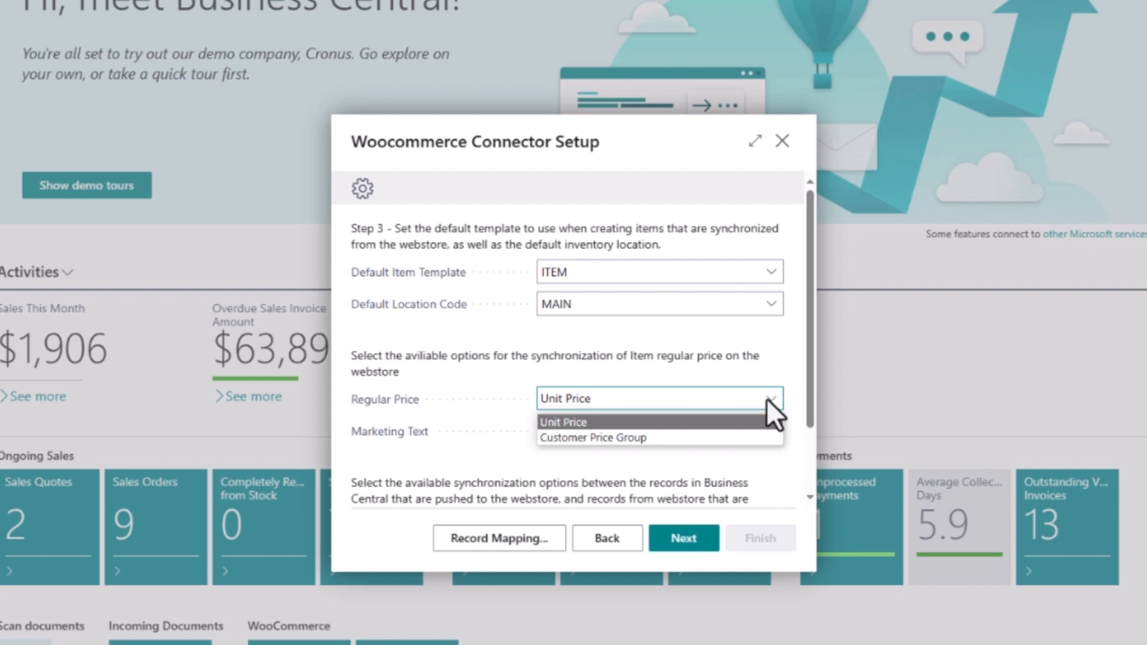
click(753, 421)
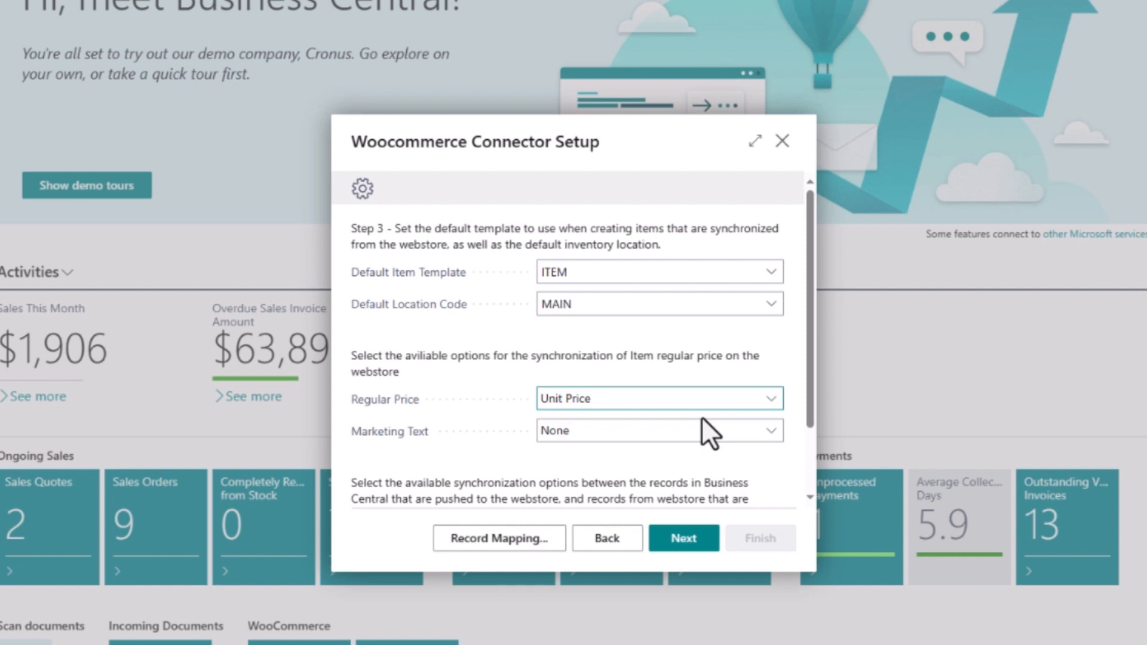
click(767, 432)
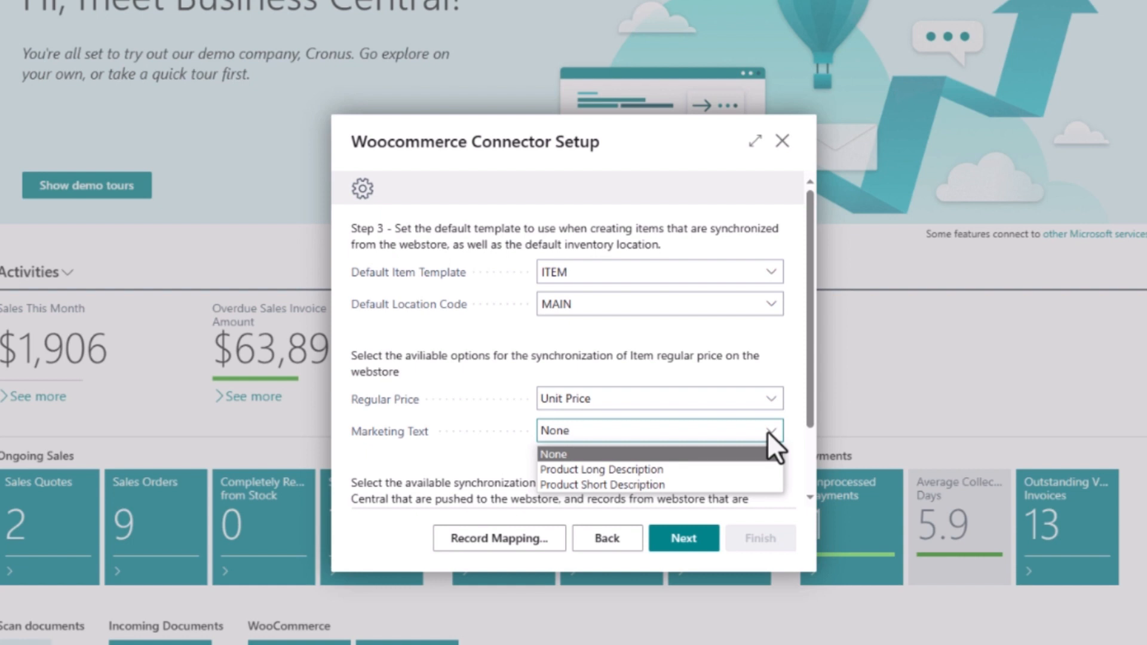
click(751, 465)
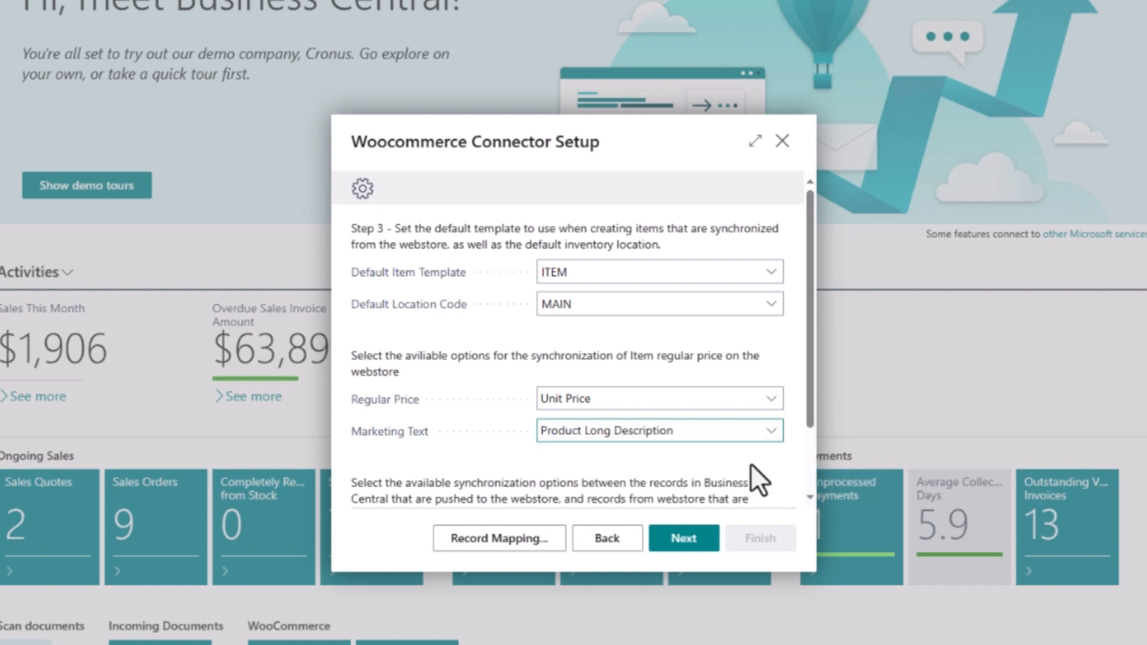
scroll(781, 479, down, 3)
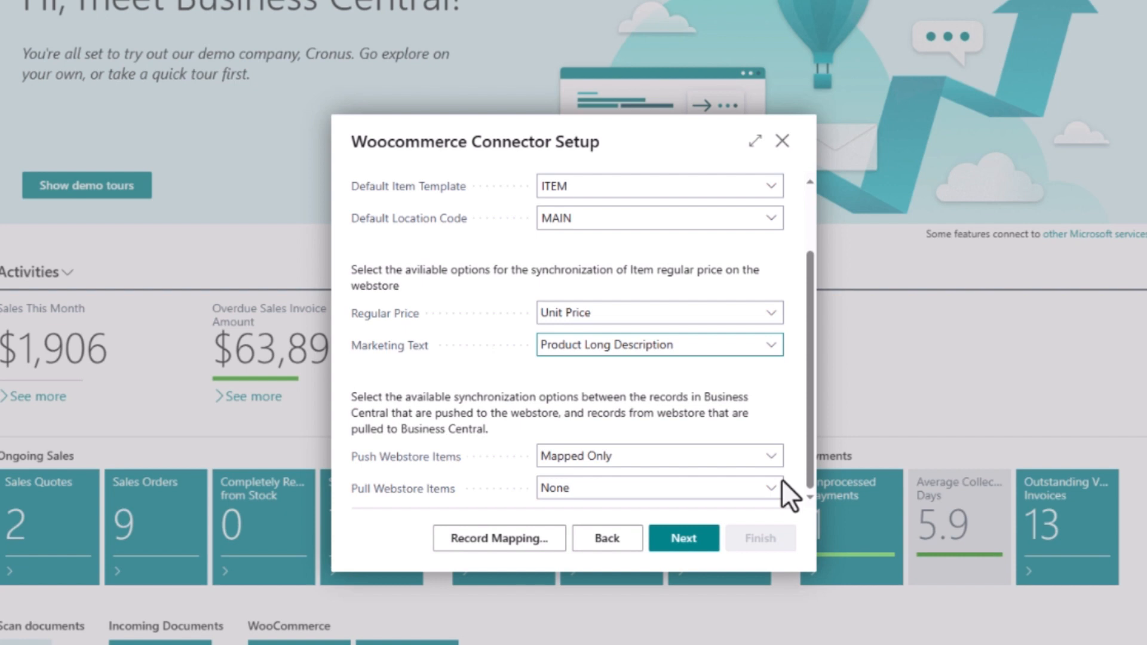
click(770, 489)
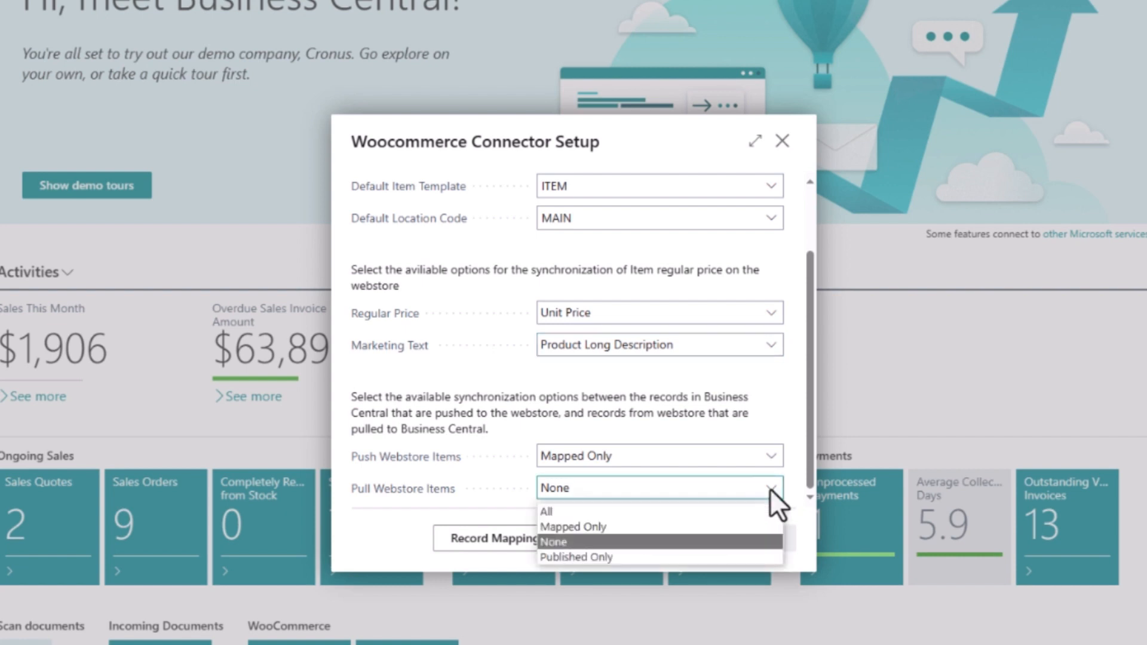
click(745, 527)
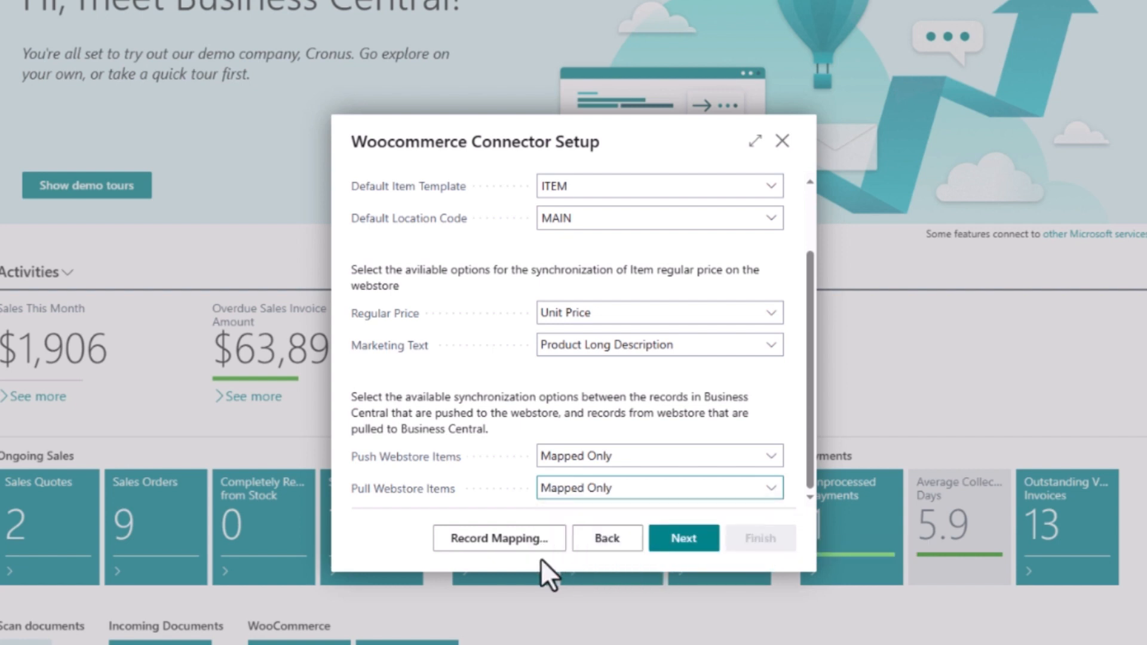
In Record Mapping, link item 1896-S ATHENS Desk to webstore item 1035.
click(528, 549)
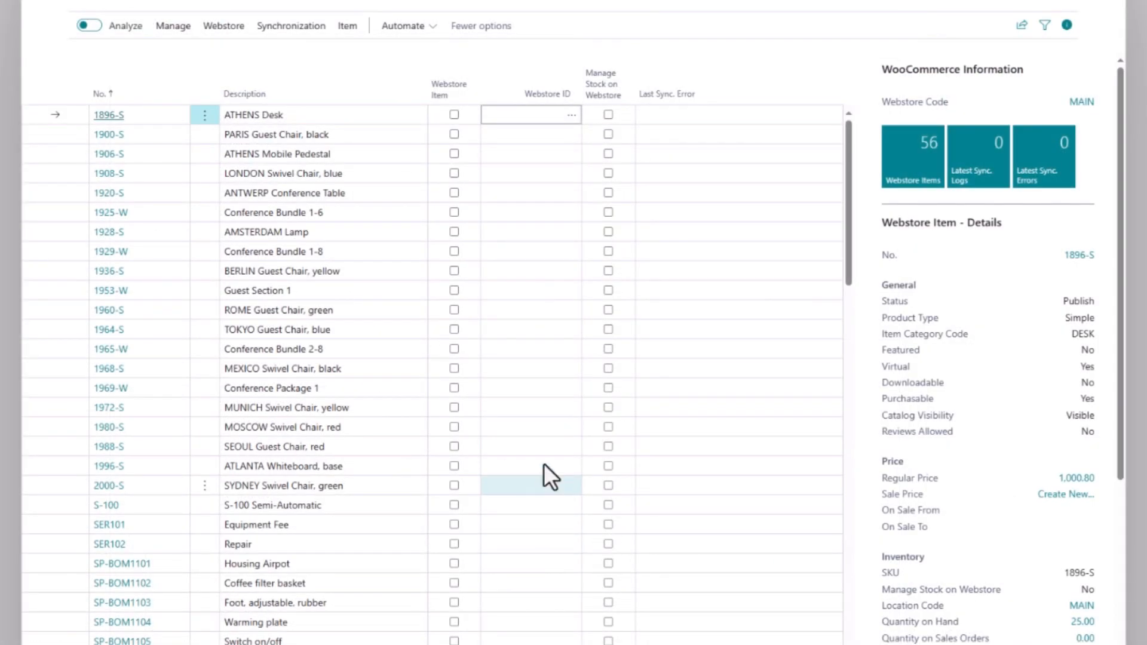
click(572, 116)
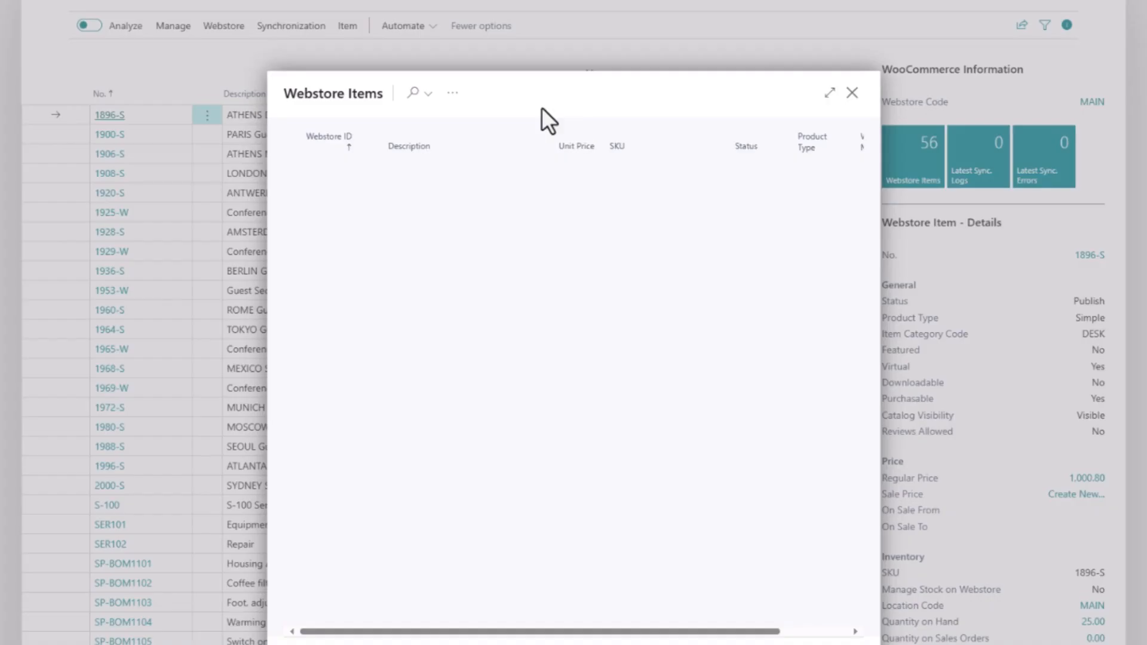
click(414, 31)
text(at)
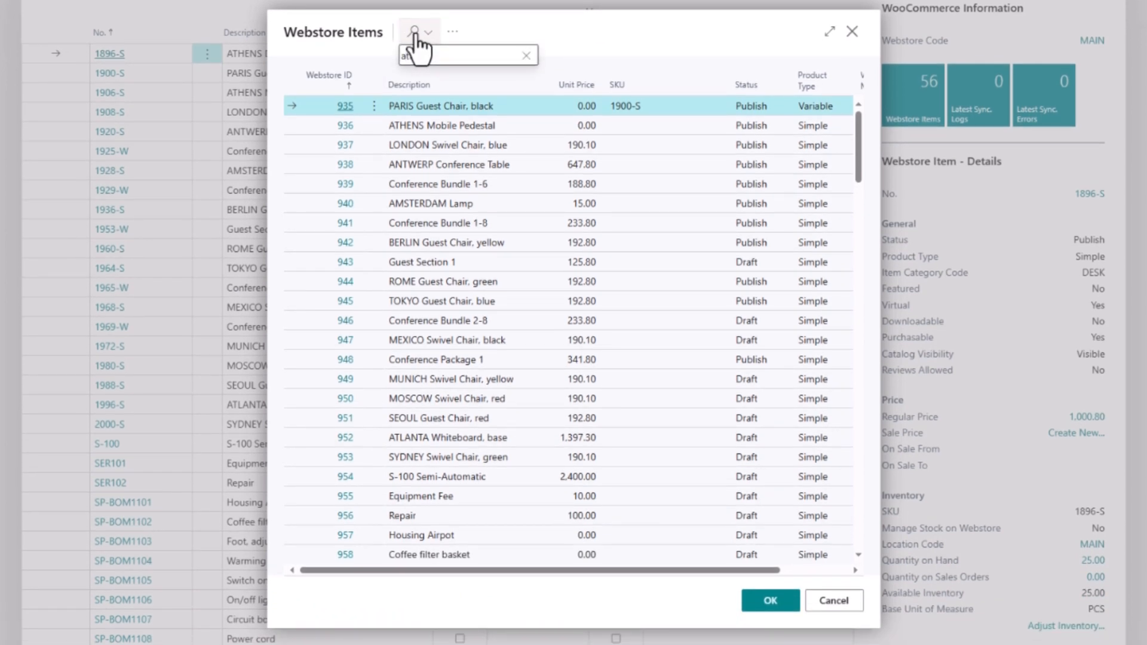
text(hens)
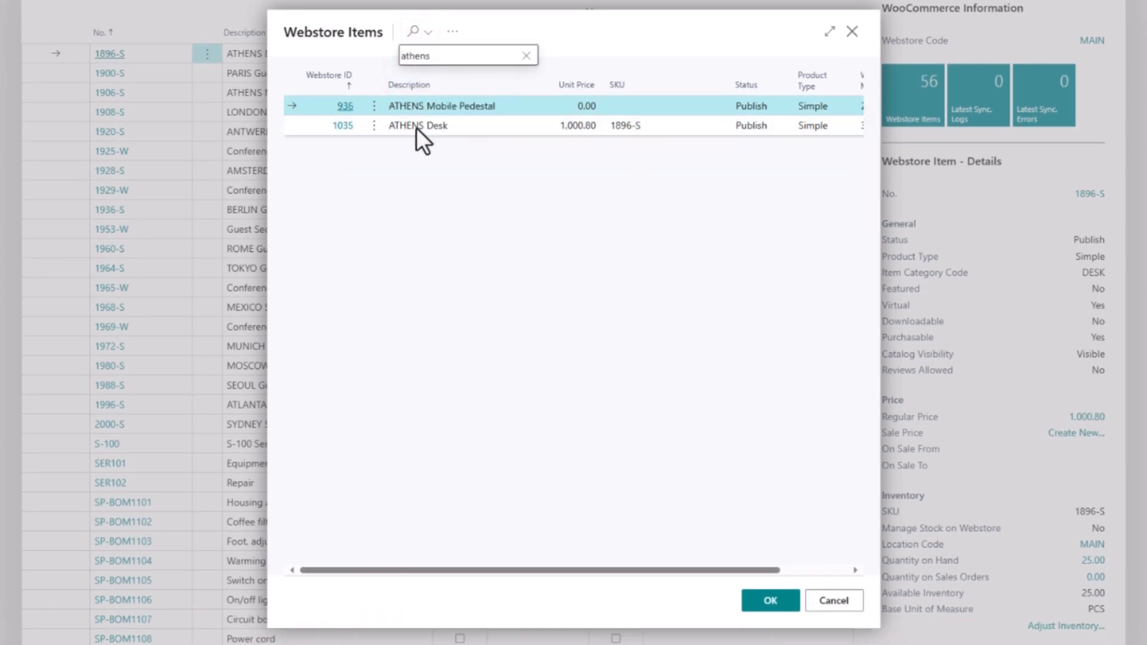
click(416, 126)
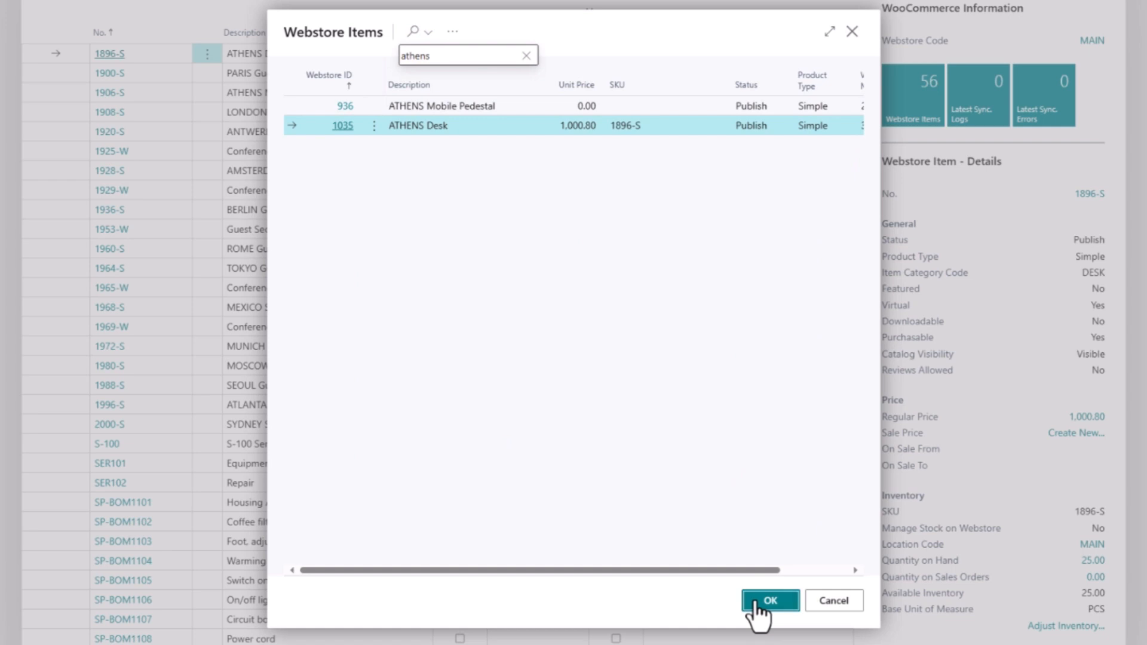
click(765, 601)
Assign webstore ID 935 (PARIS Guest Chair, black) to item 1900-S.
click(532, 74)
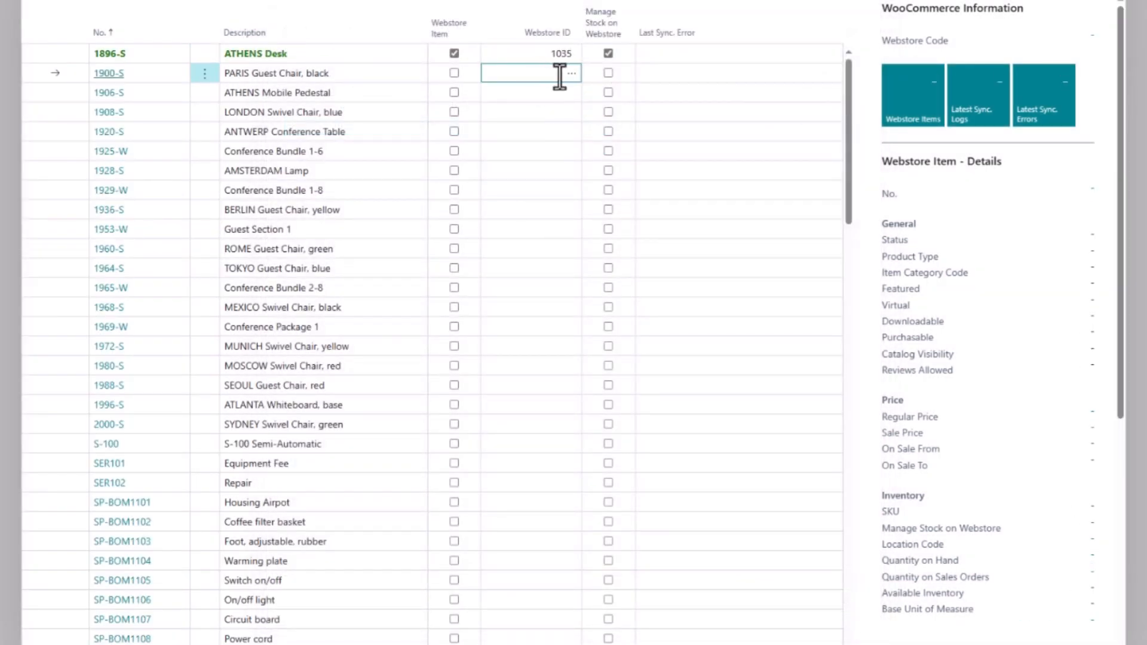
click(570, 74)
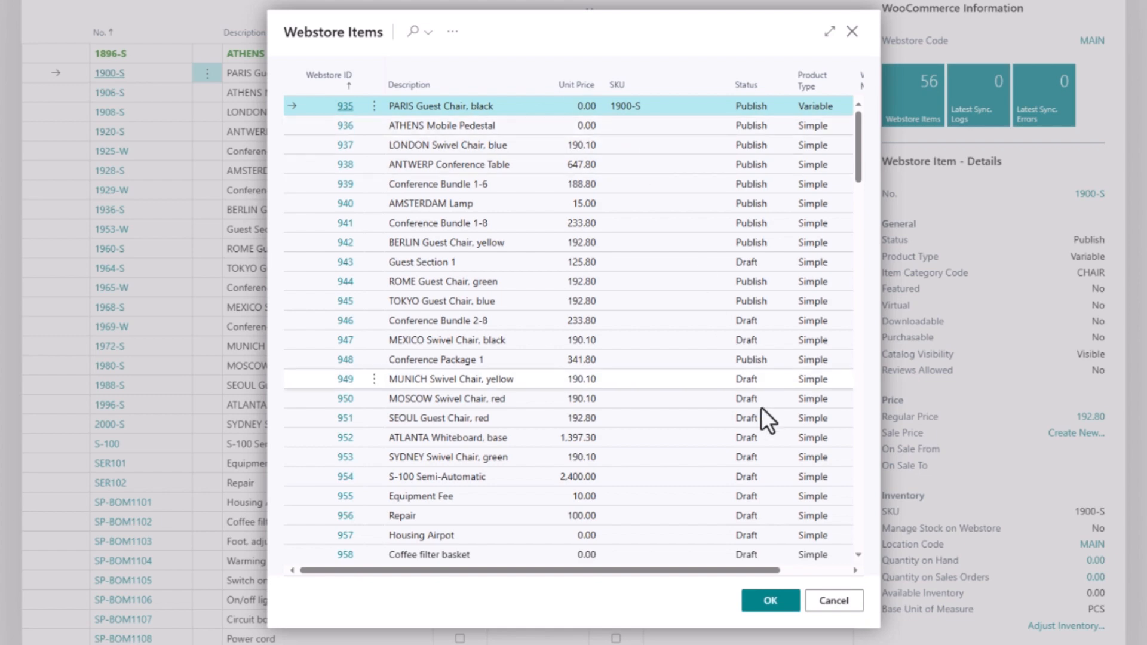
click(769, 601)
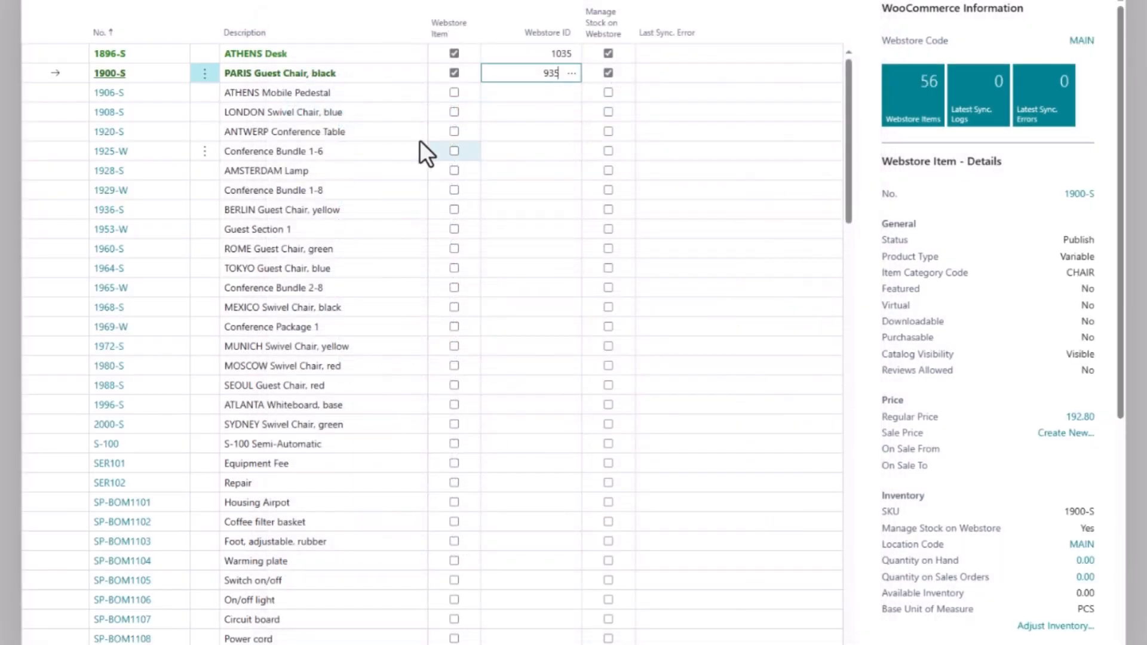
Auto-map the remaining items to the webstore by description or SKU, giving IDs 936 through 960.
click(228, 21)
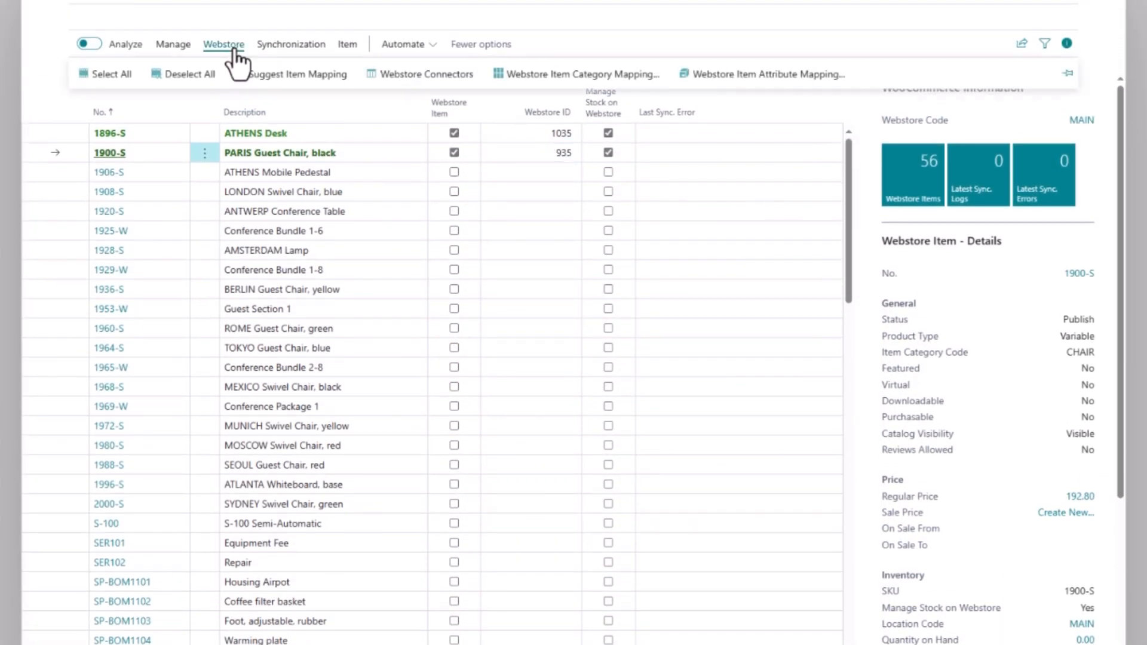
click(290, 75)
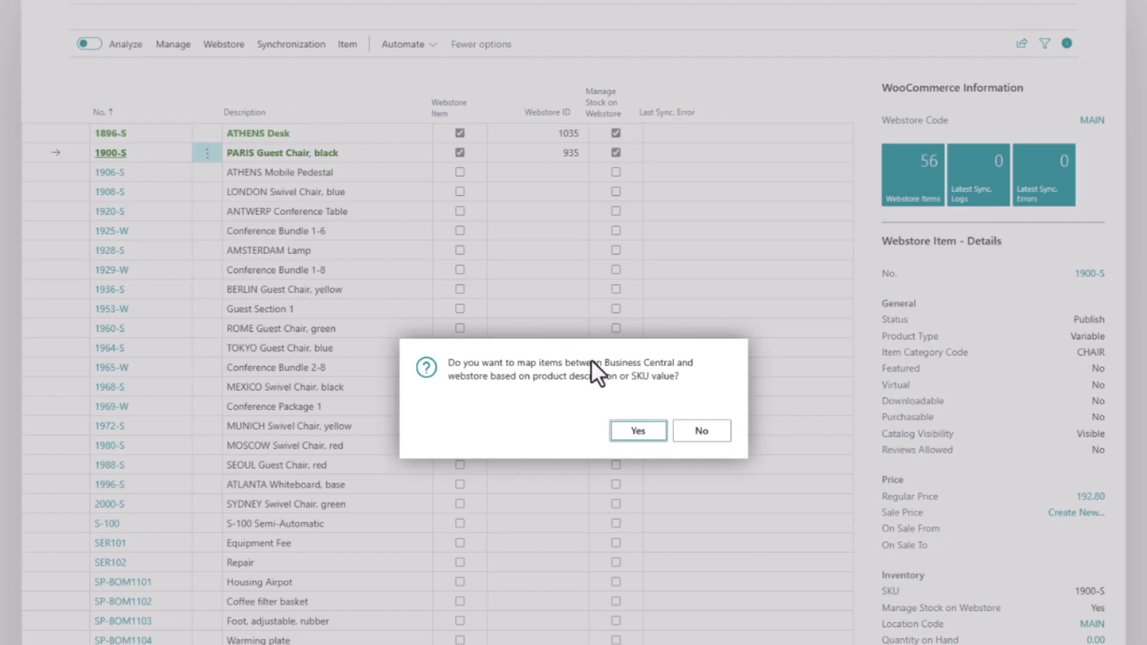
click(629, 433)
scroll(536, 406, down, 3)
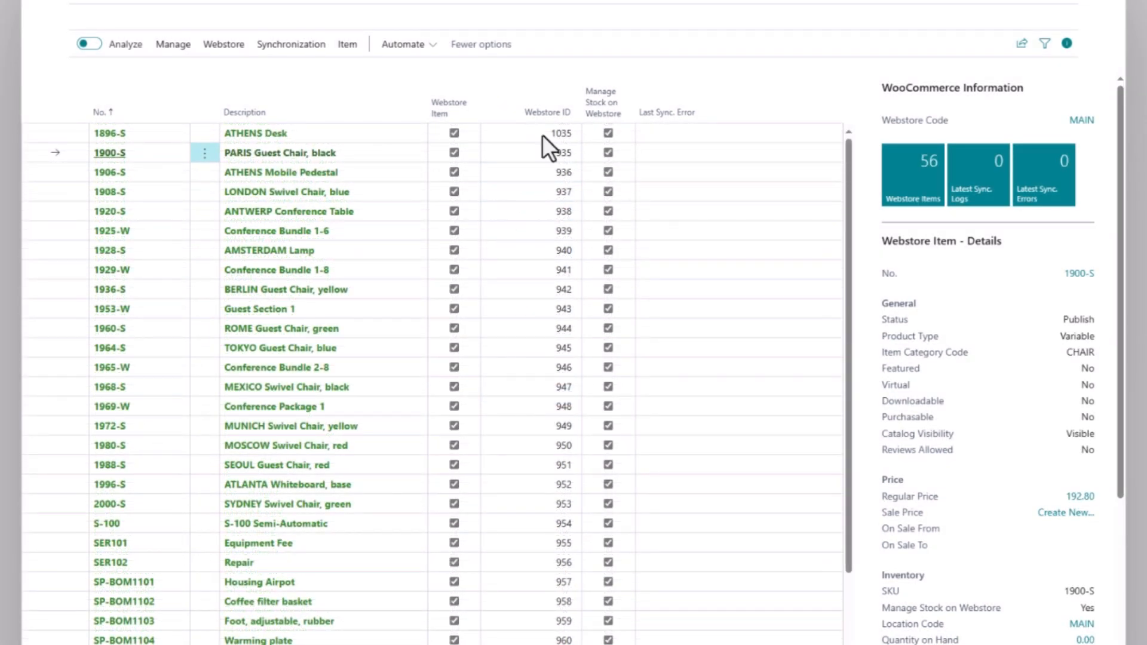
mouse_move(598, 116)
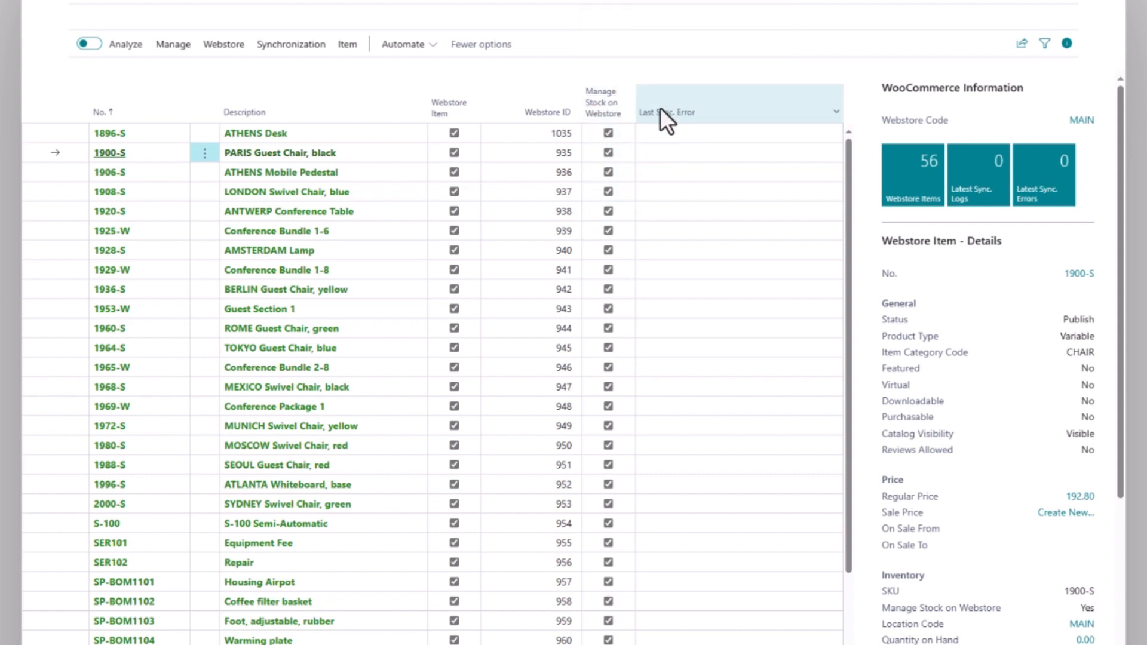
click(383, 133)
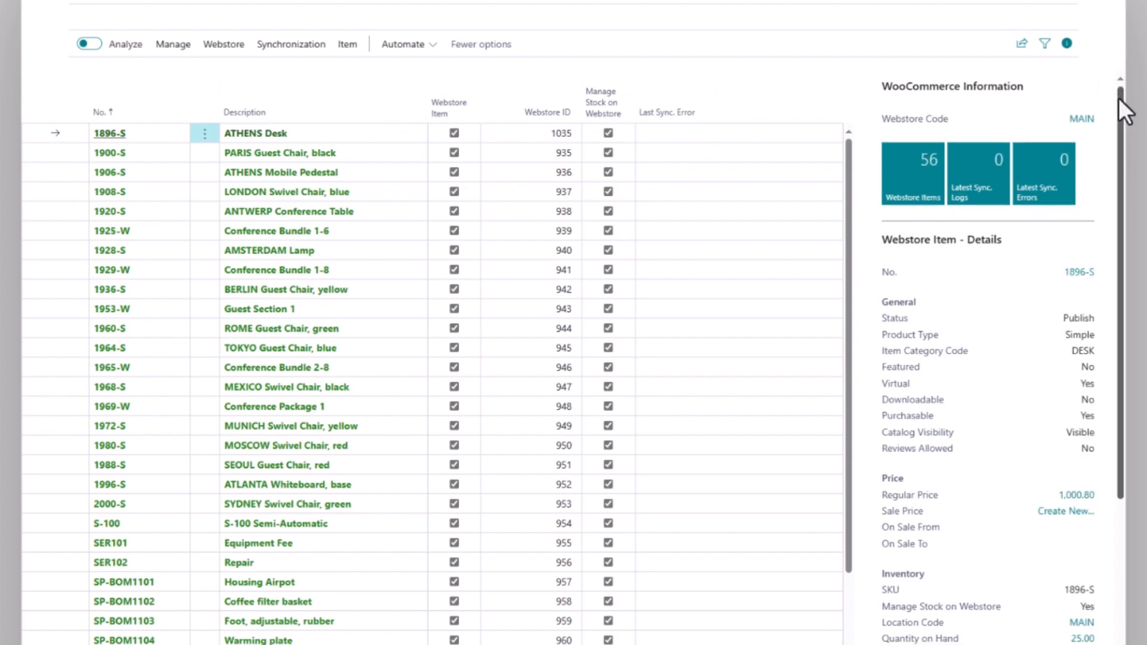
Create an All Customers sale price of 950 for the ATHENS Desk (1896-S).
drag(1118, 98, 1114, 265)
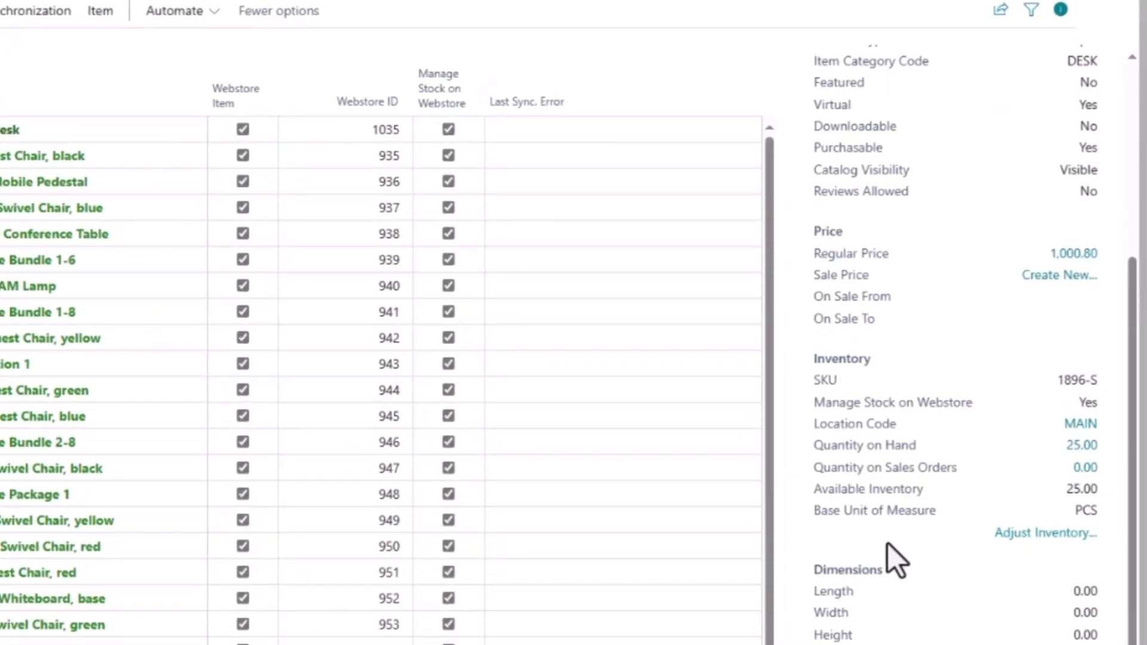
mouse_move(878, 499)
drag(1129, 443, 1144, 367)
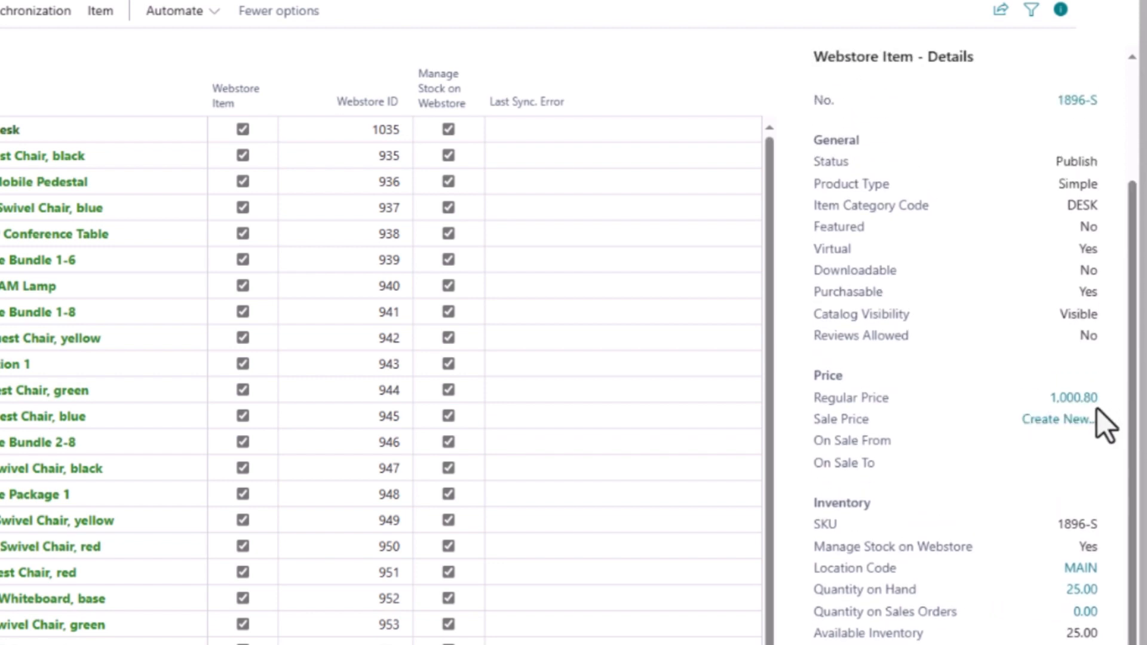
click(1072, 420)
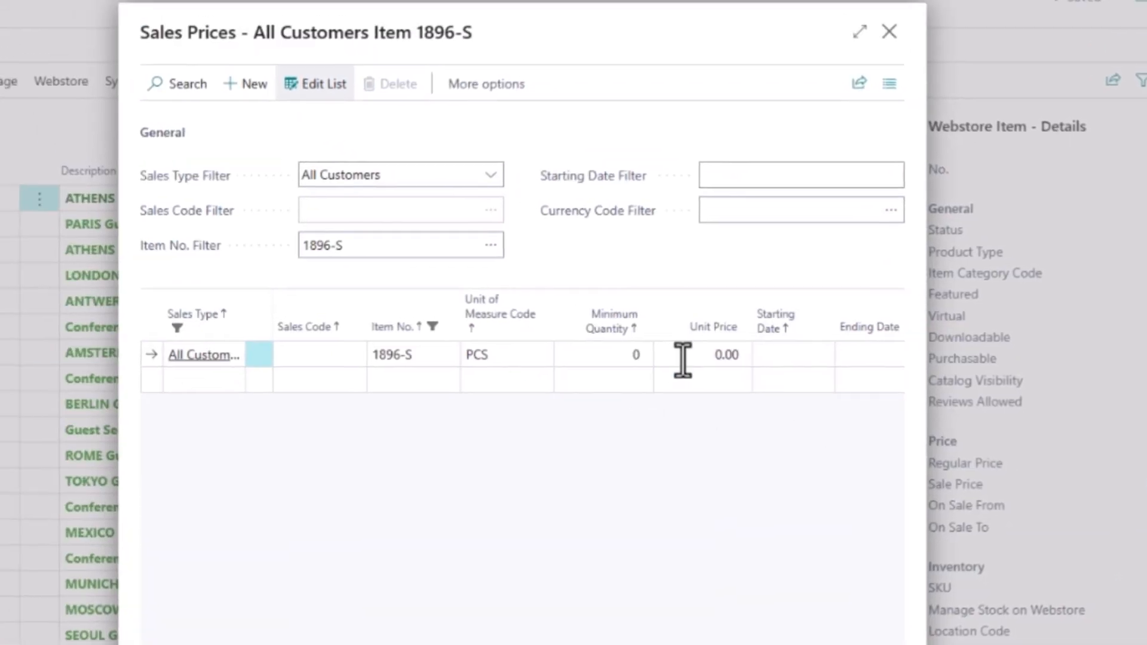
click(569, 286)
text(9)
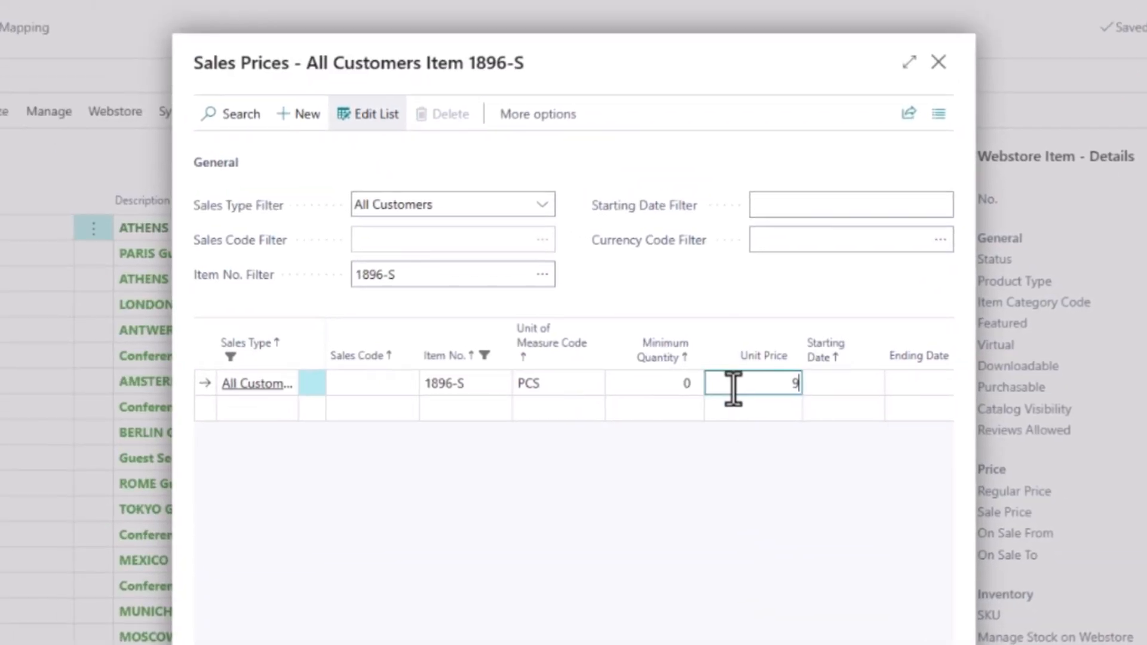
text(50)
key(Tab)
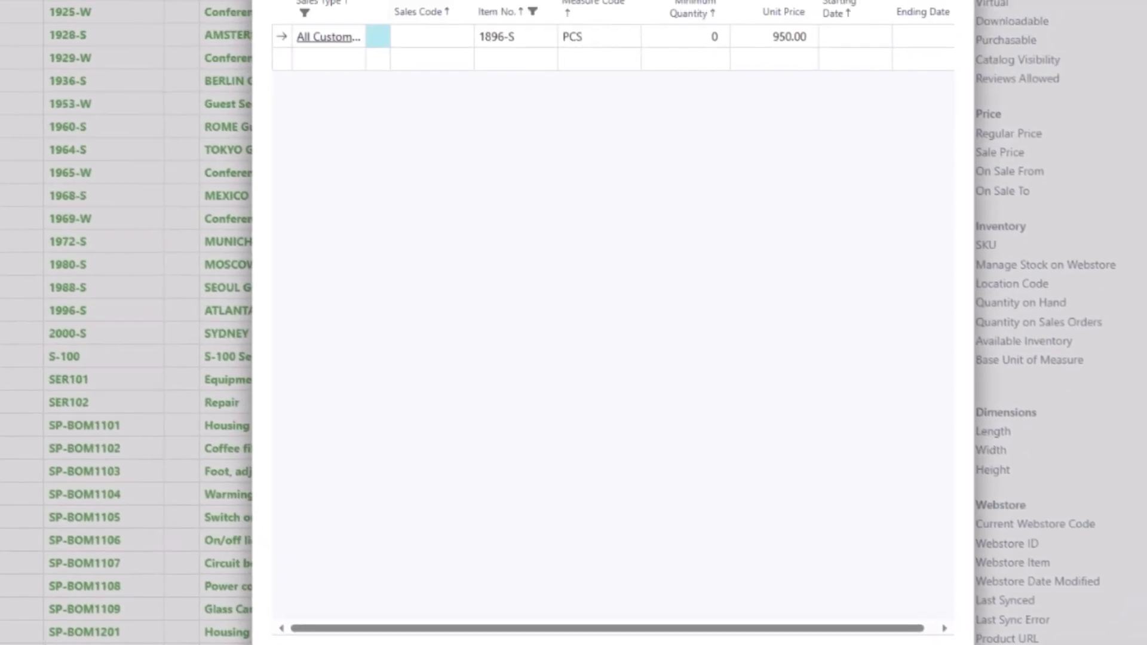
click(929, 644)
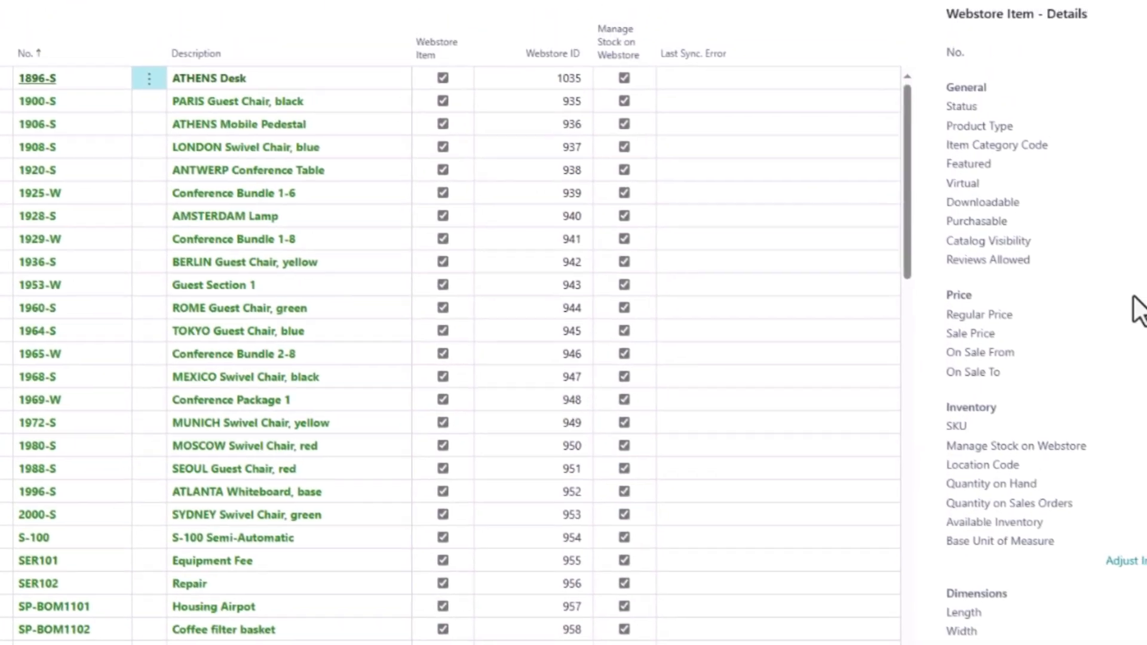
Draft ATHENS Desk marketing text with Copilot, highlighting its oak surface and steel legs, and keep it.
scroll(1085, 209, down, 5)
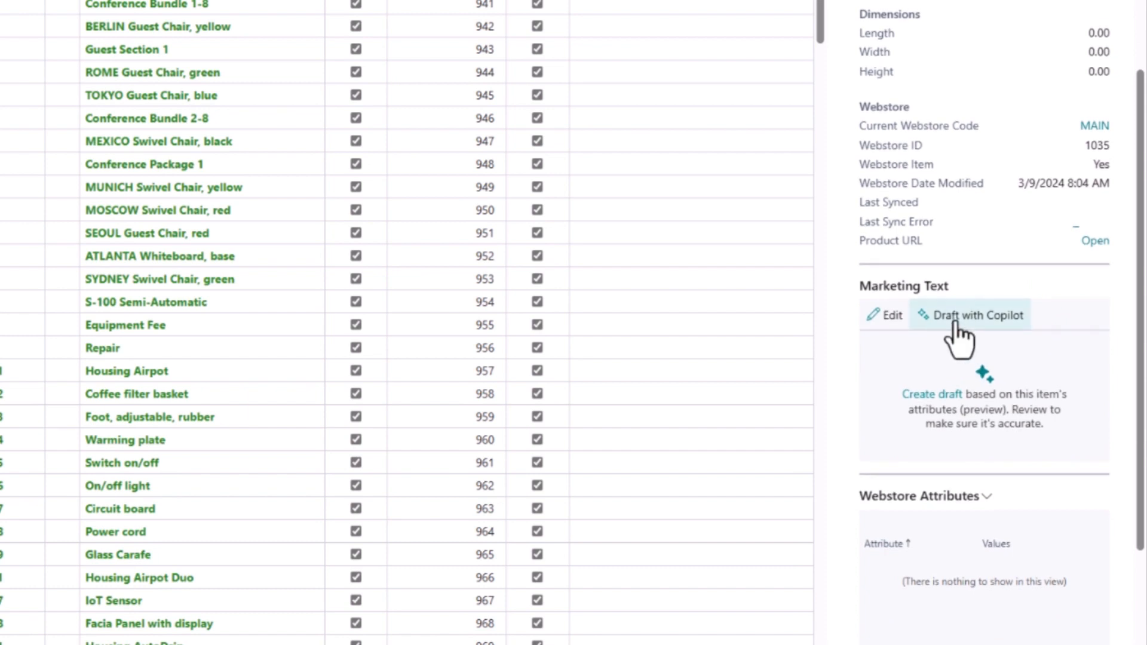
click(955, 323)
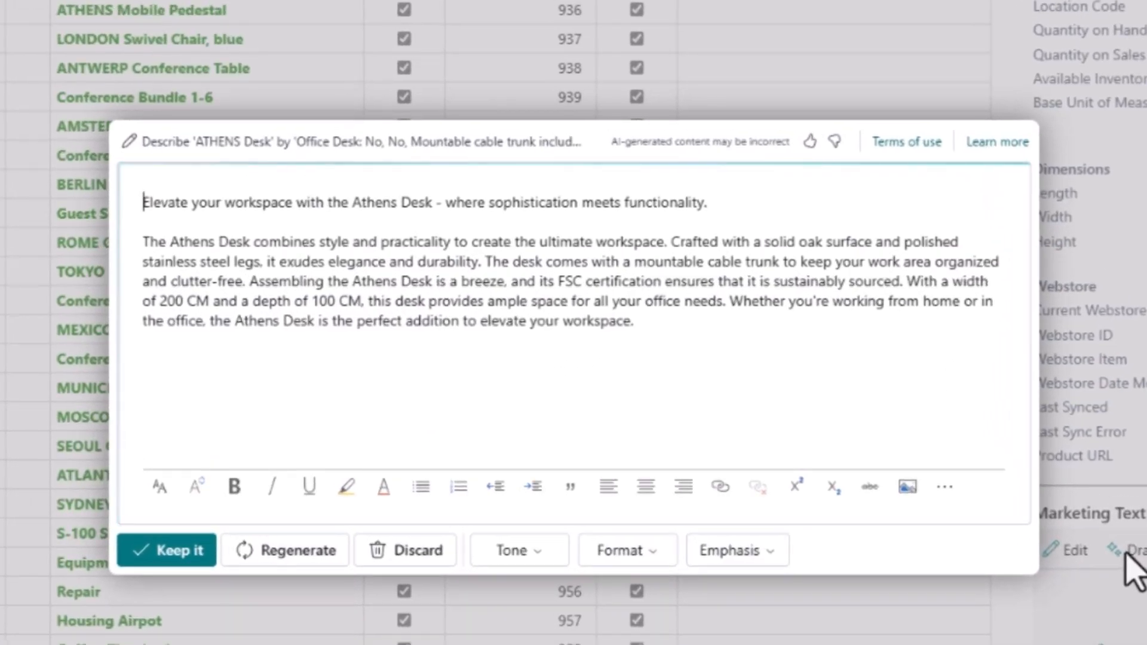
click(177, 553)
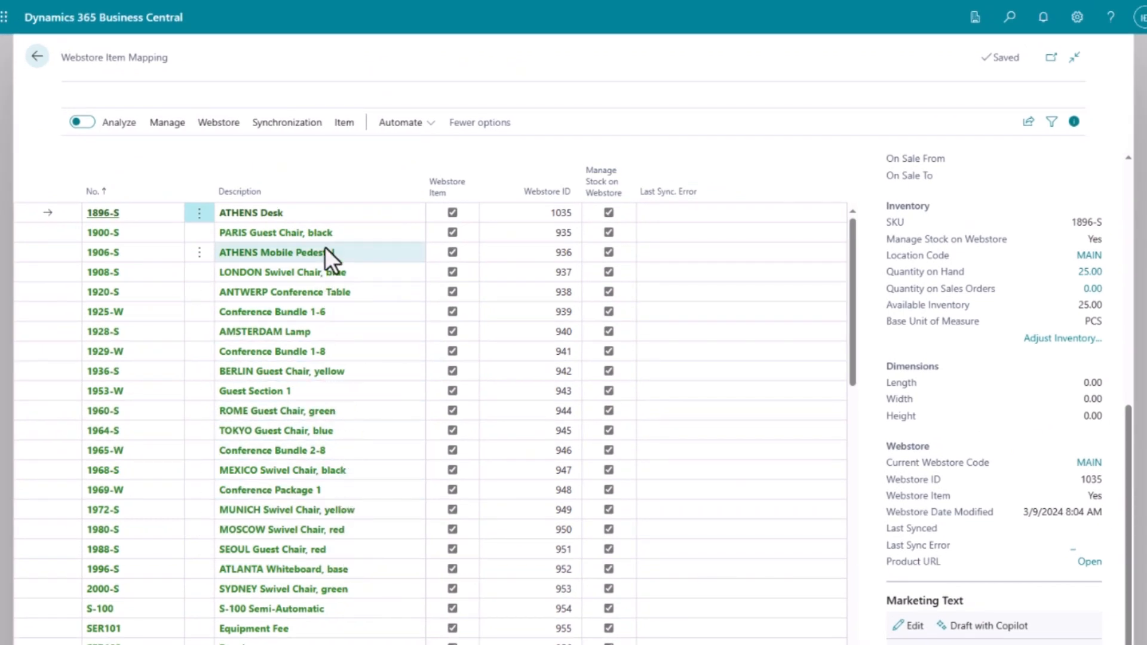
Synchronize the selected ATHENS Desk and PARIS Guest Chair to the webstore, then refresh the desk's product page.
click(199, 233)
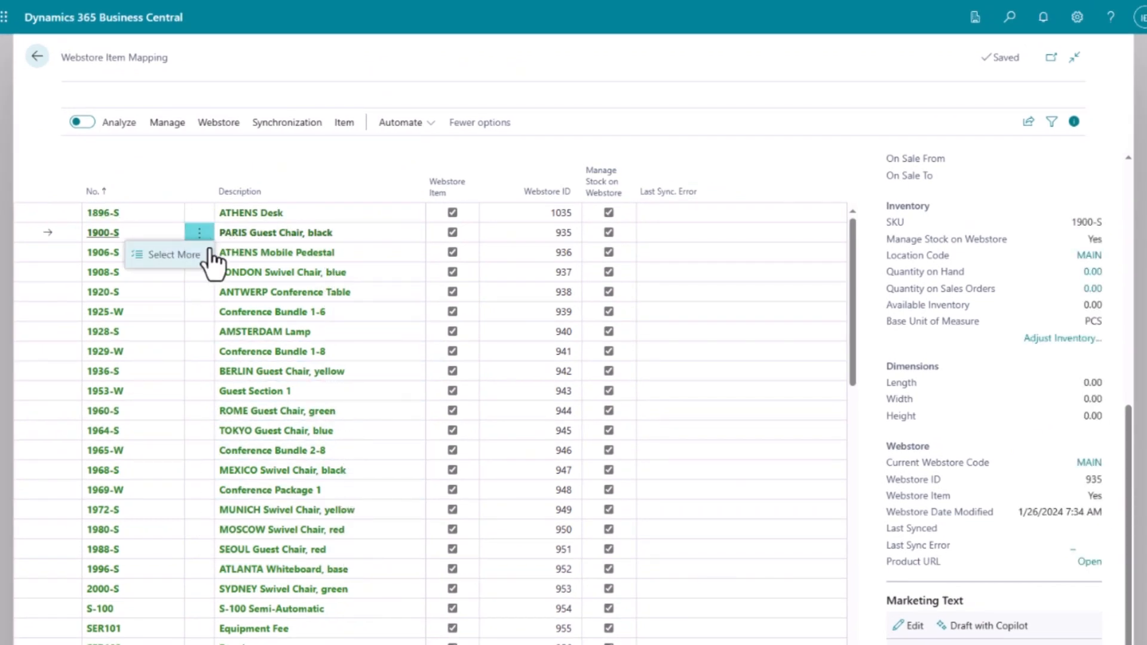
click(192, 255)
click(326, 212)
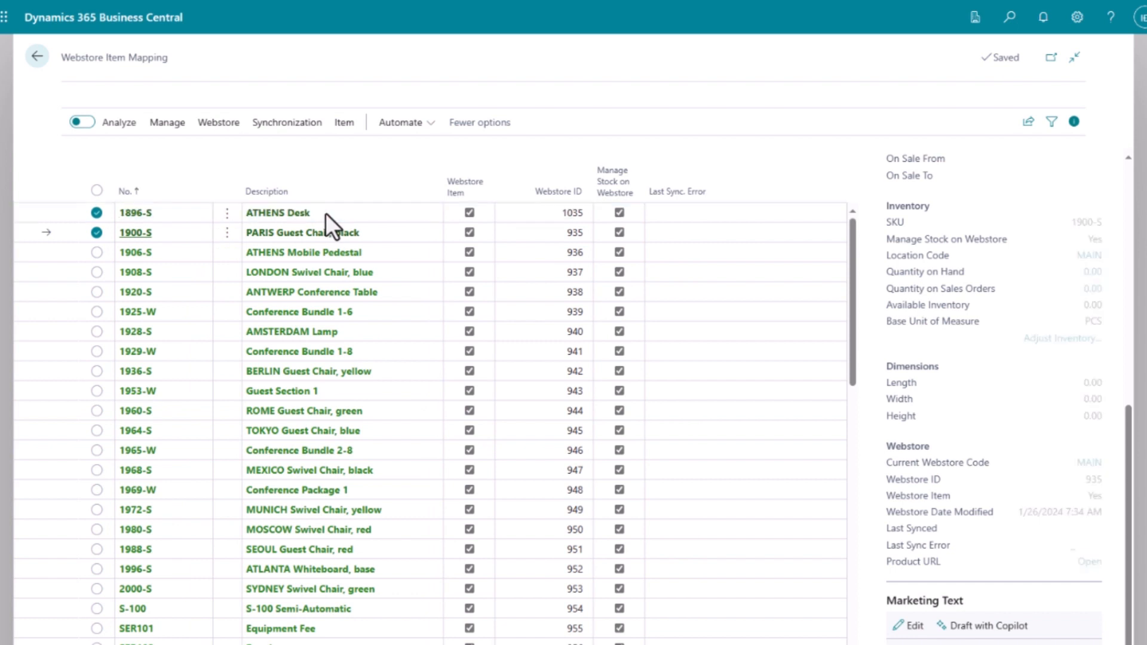
click(286, 123)
click(242, 157)
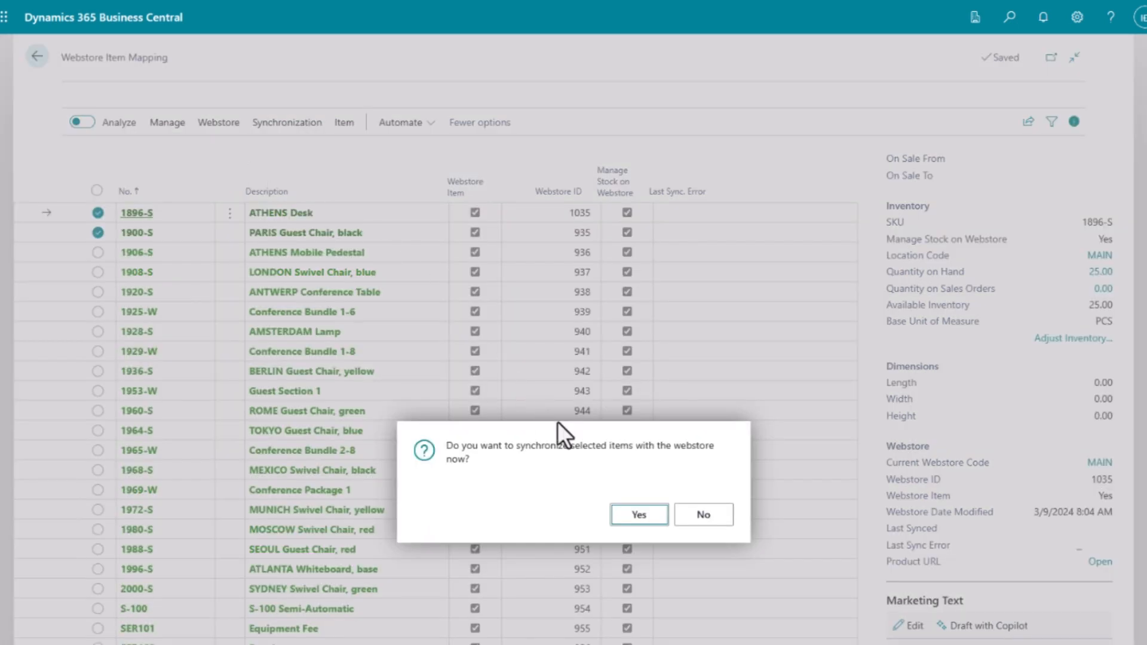
click(615, 517)
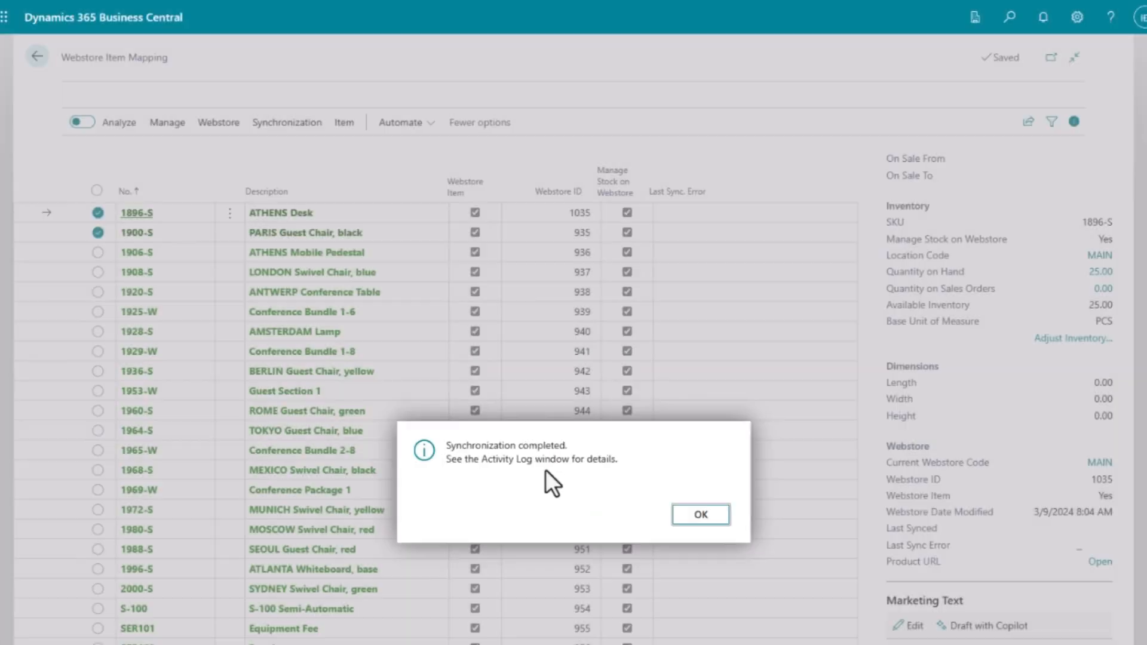
click(696, 521)
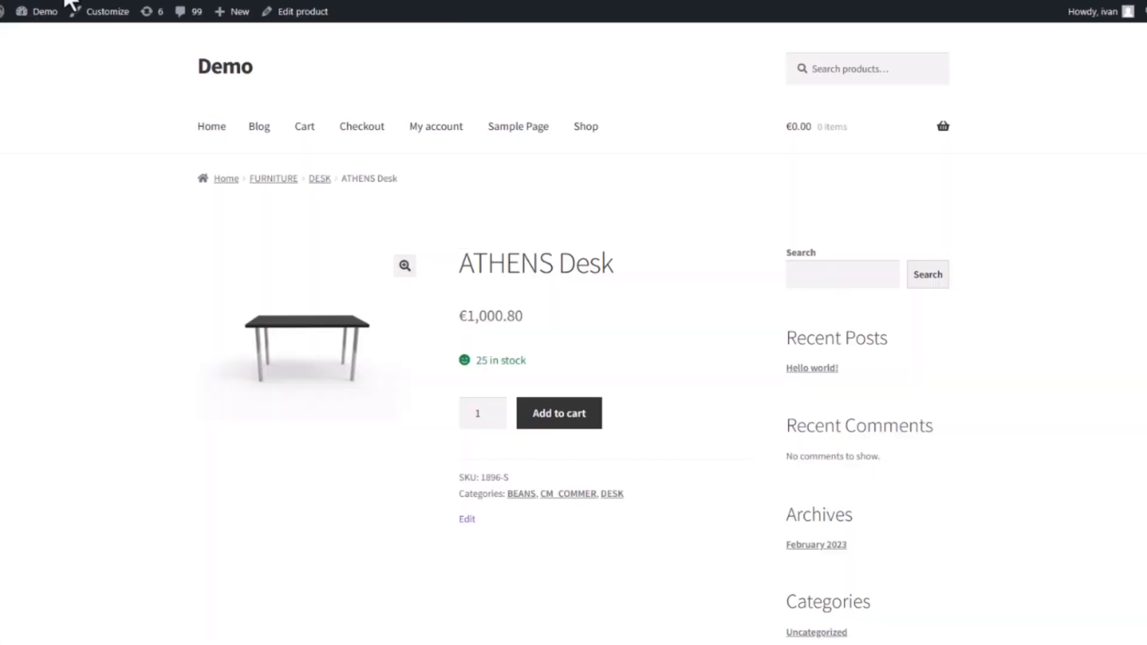
key(F5)
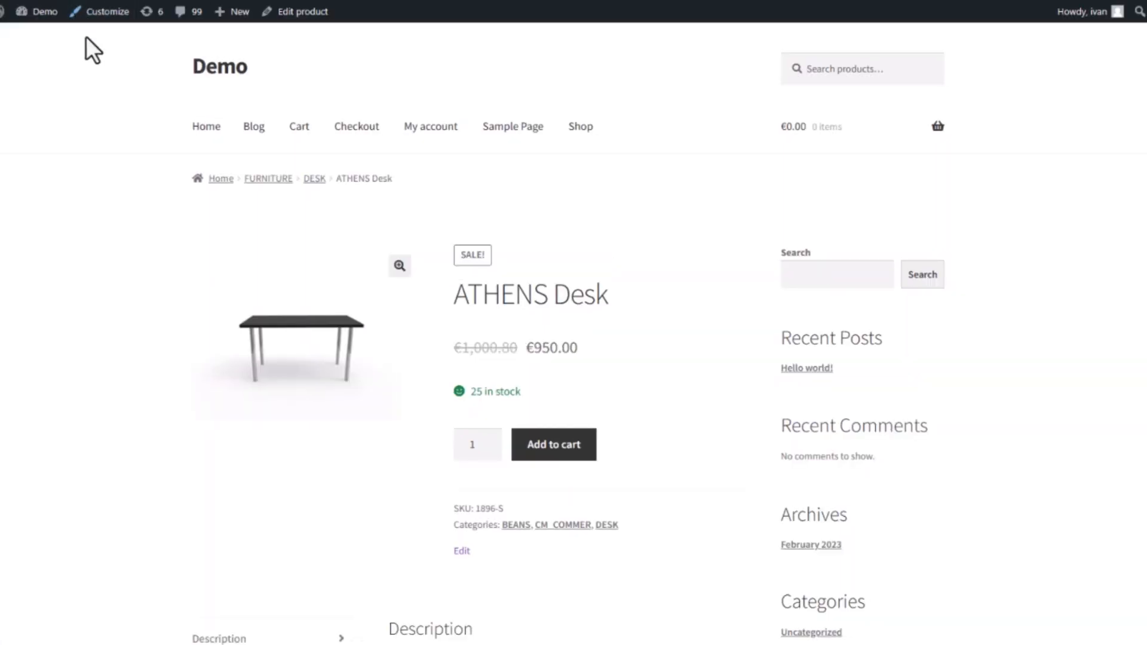
scroll(128, 252, down, 3)
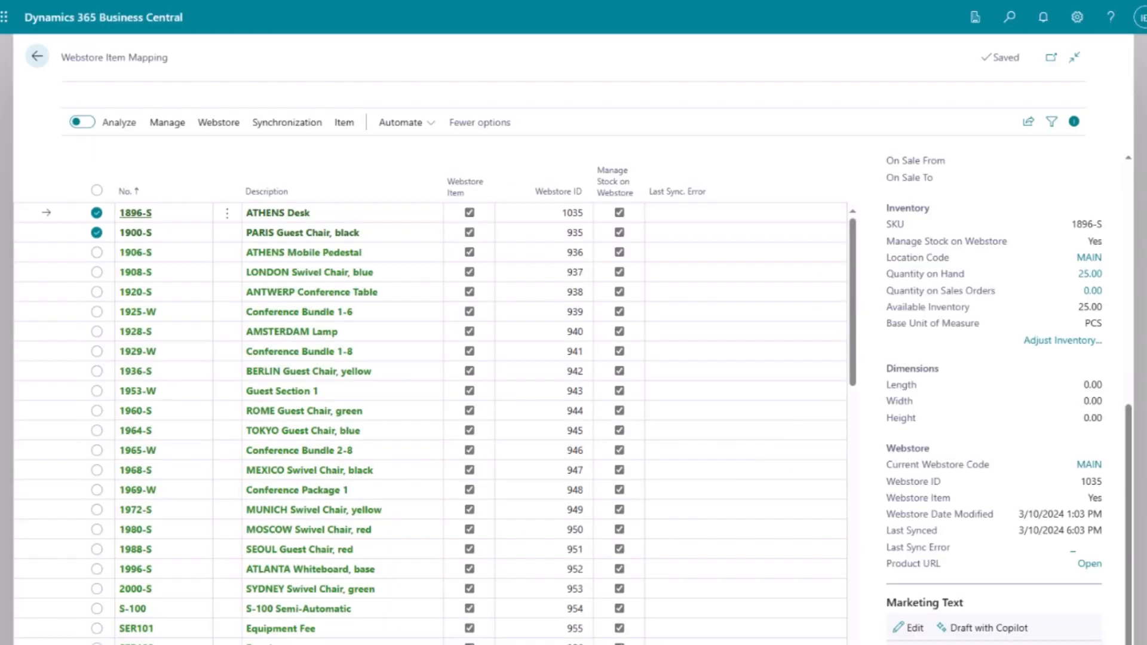
drag(1128, 476, 1134, 230)
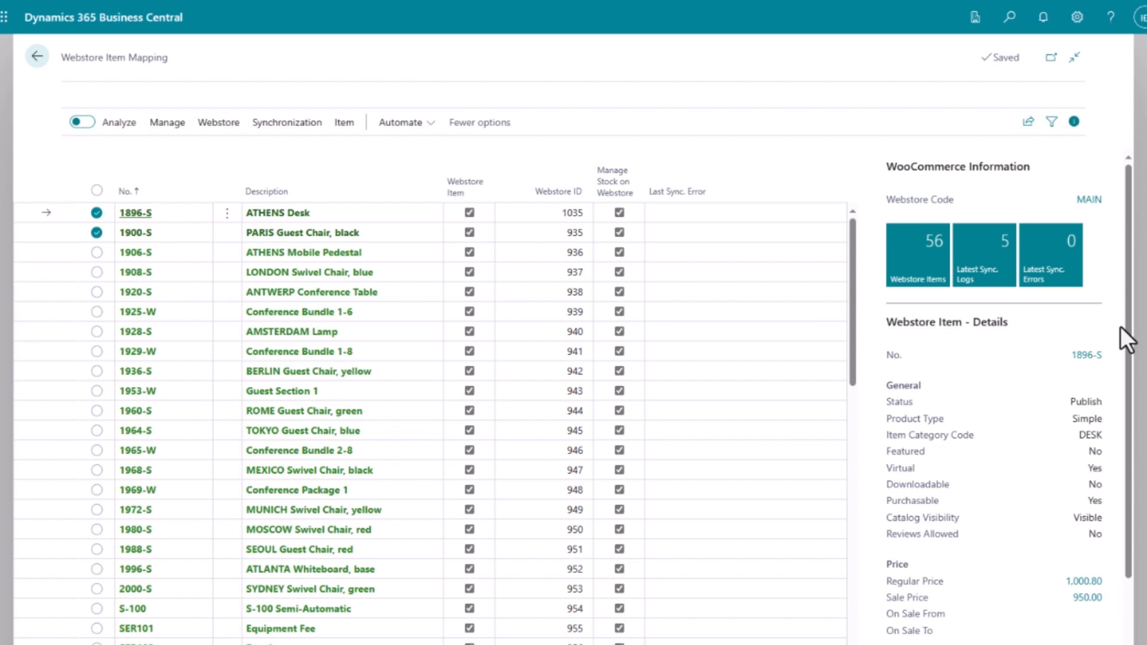
click(1087, 356)
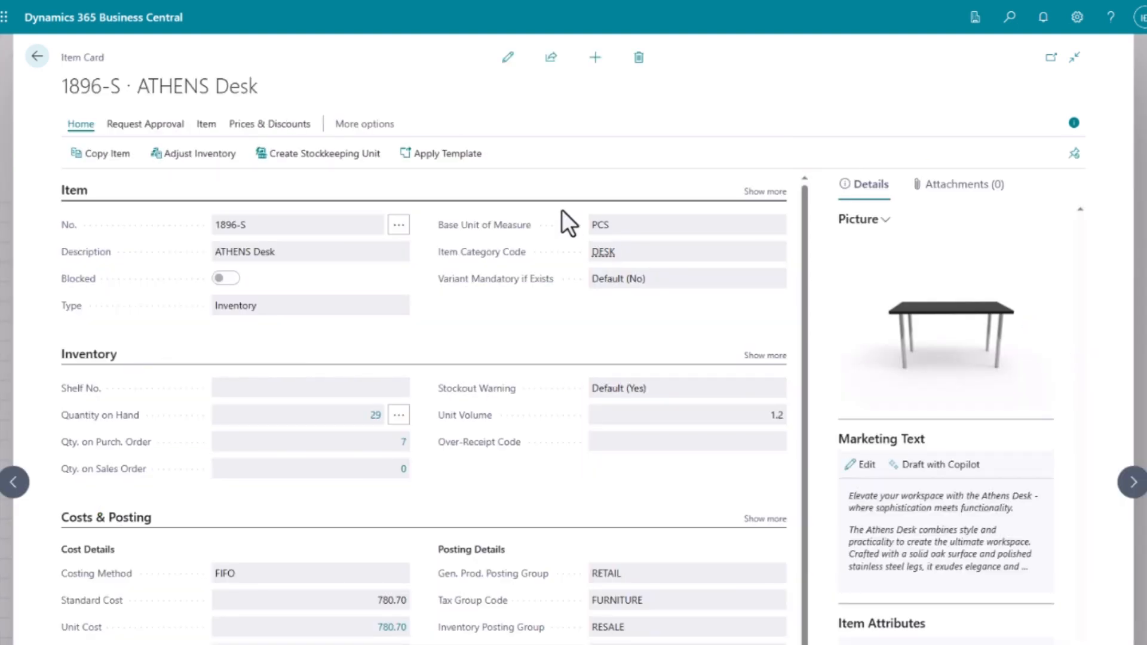
click(508, 58)
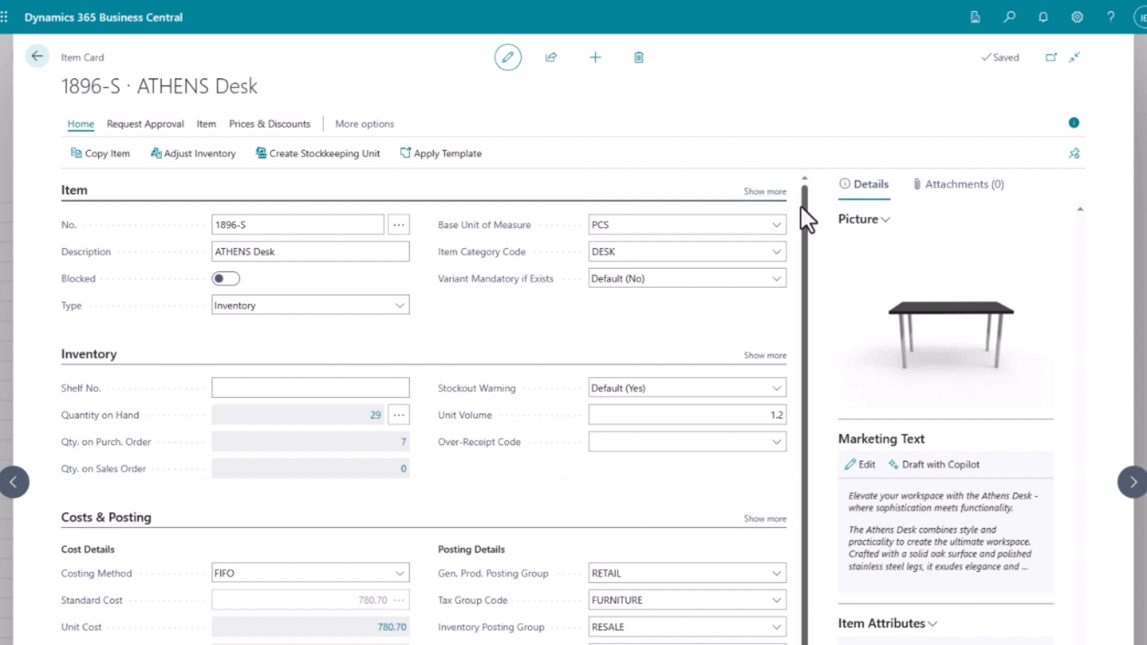
drag(801, 206, 815, 461)
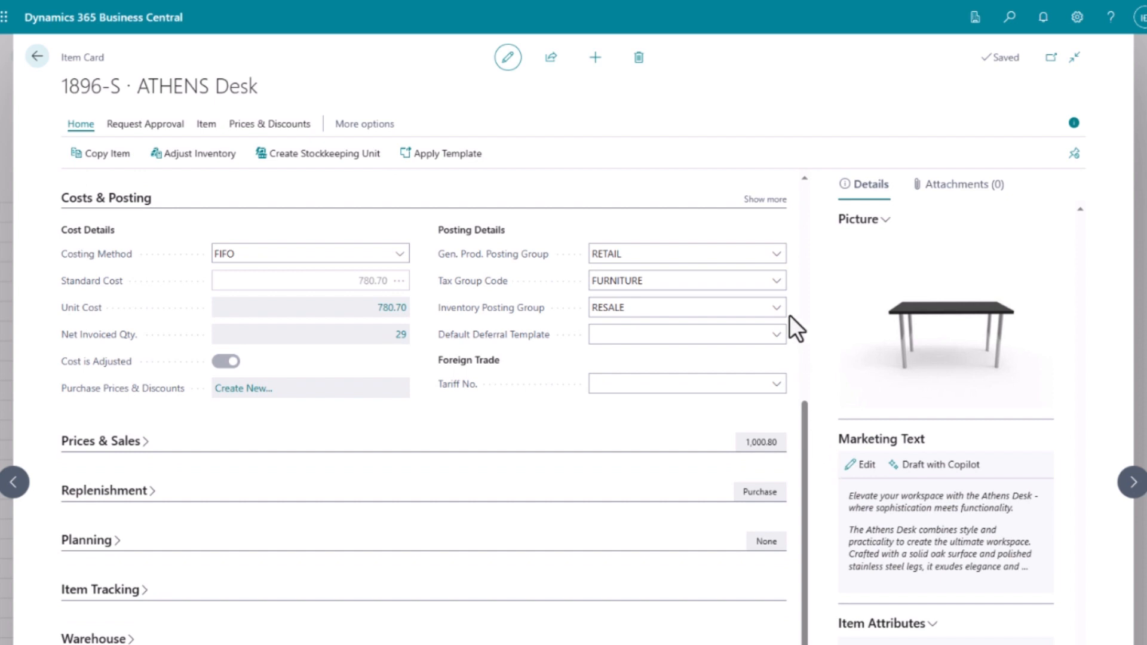
click(38, 58)
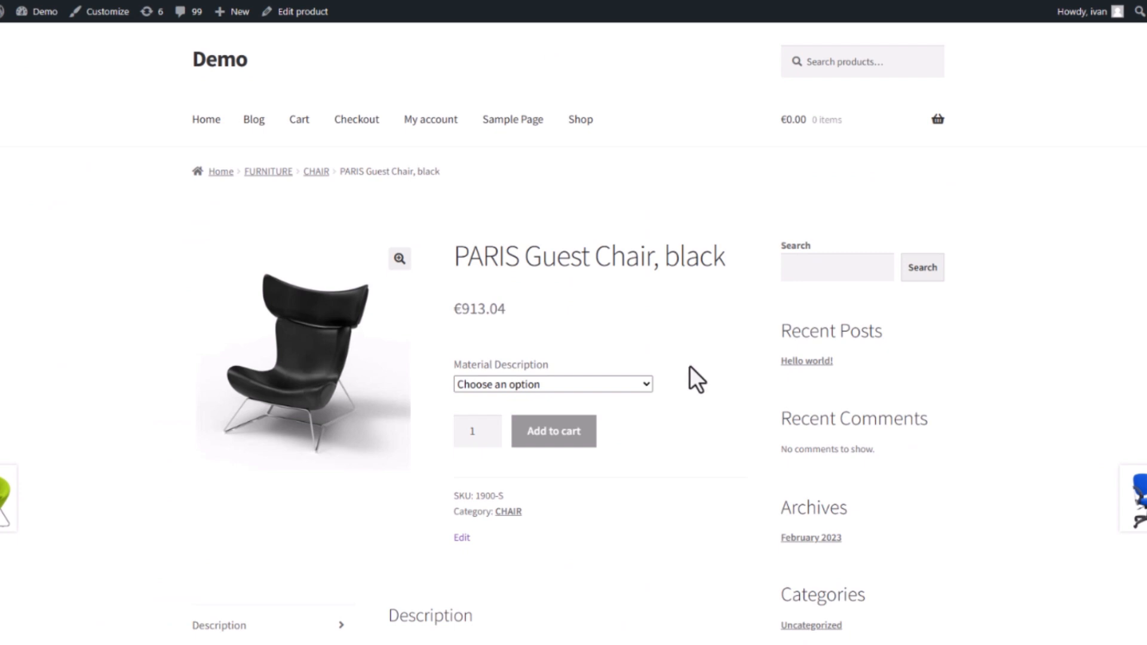
Open the PARIS Guest Chair, black product editor at its Variations section.
click(650, 384)
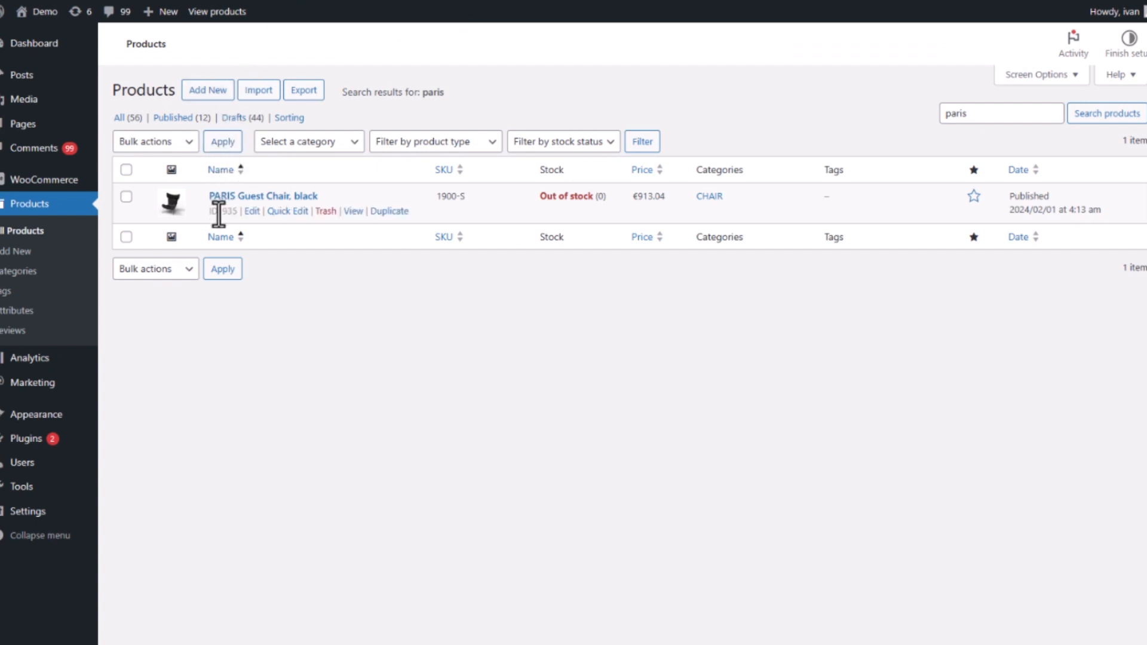
click(250, 212)
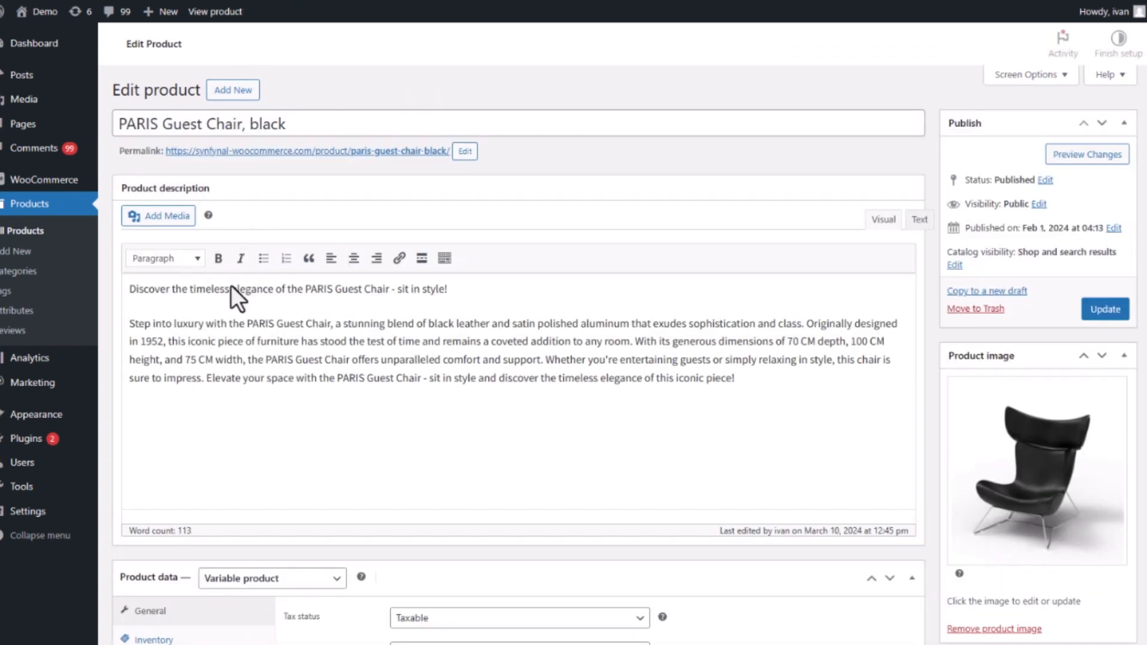
scroll(205, 453, down, 1)
scroll(159, 627, down, 1)
click(157, 625)
scroll(293, 544, down, 3)
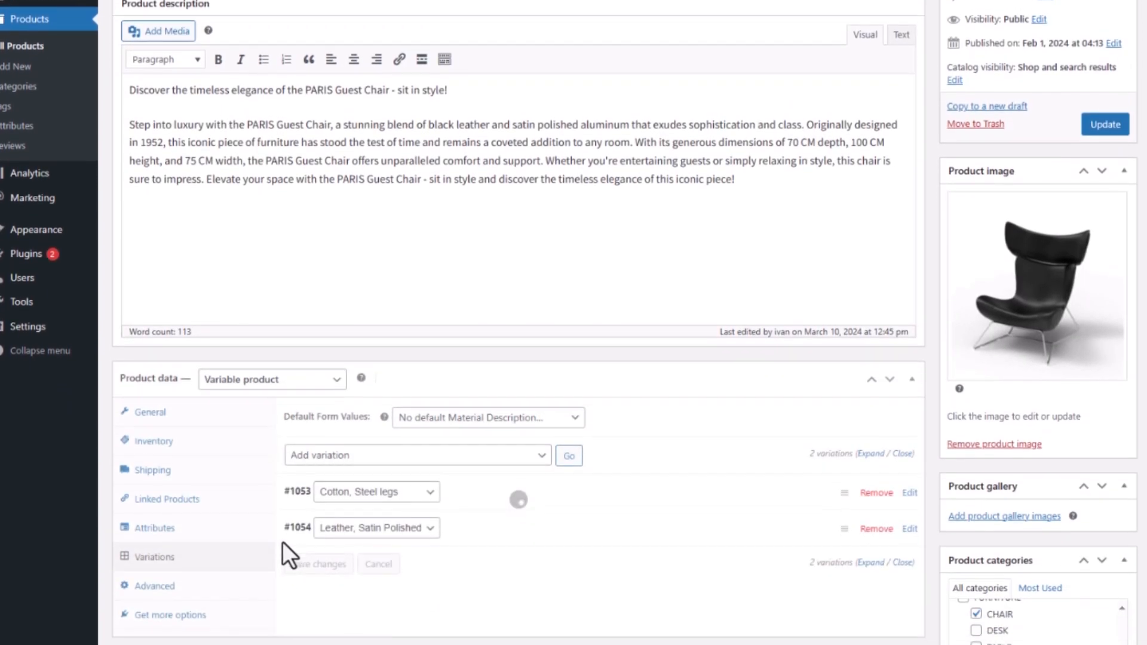
Expand the Cotton, Steel legs and Leather, Satin Polished variations: SKU 1900-S, price 1050, stock 5 and 4.
click(491, 410)
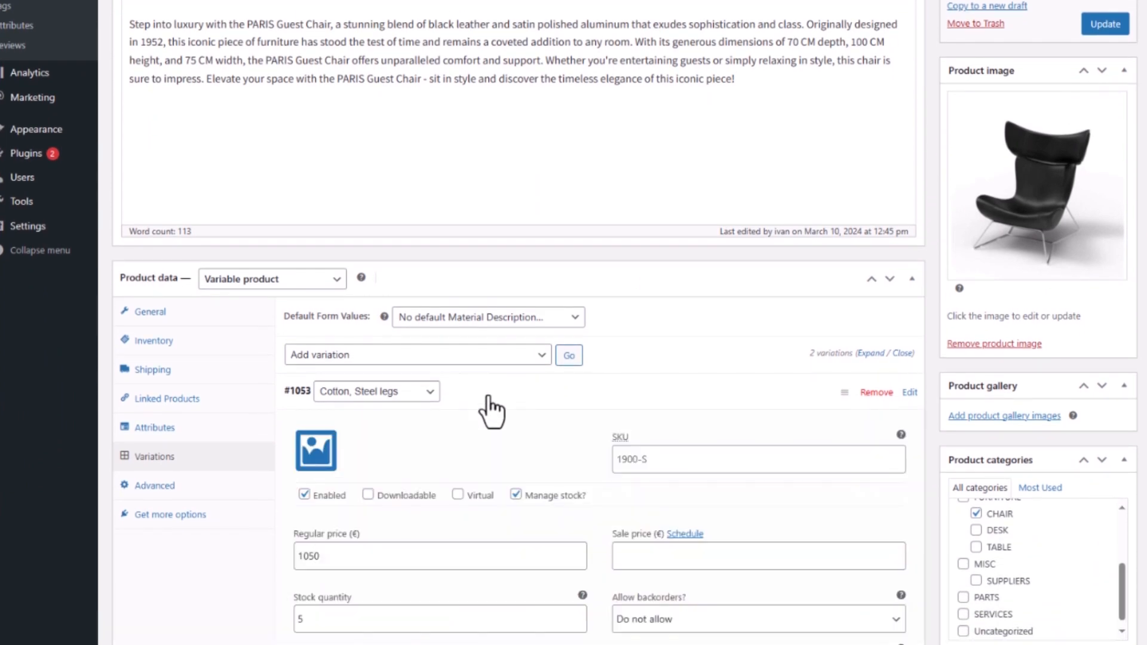
scroll(487, 398, down, 4)
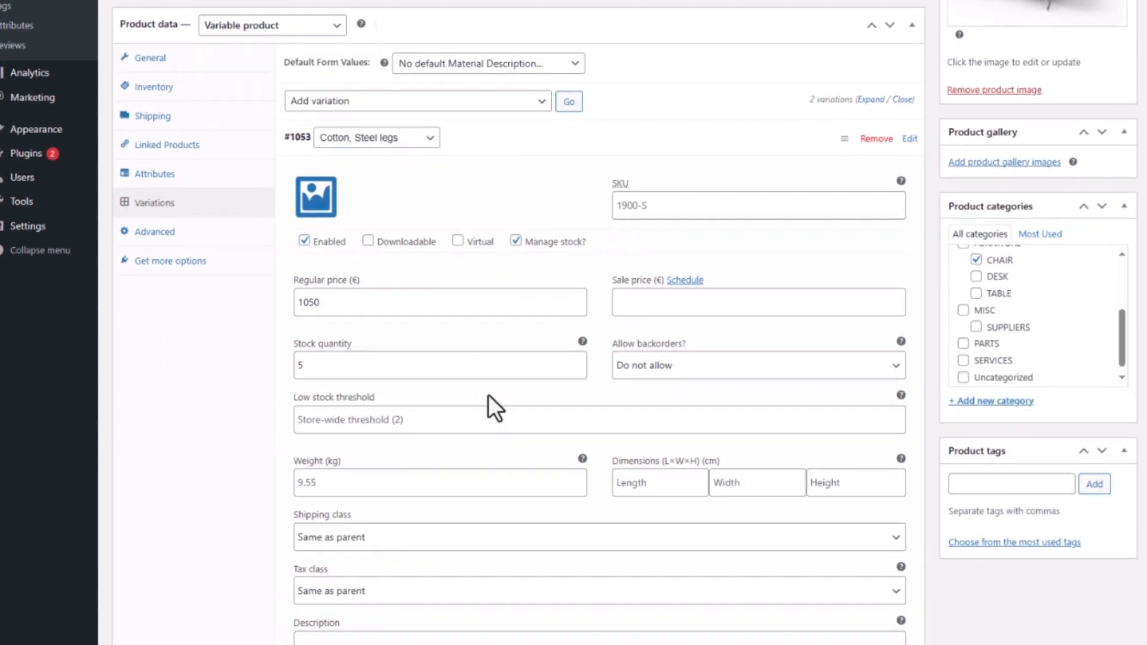
scroll(488, 397, down, 3)
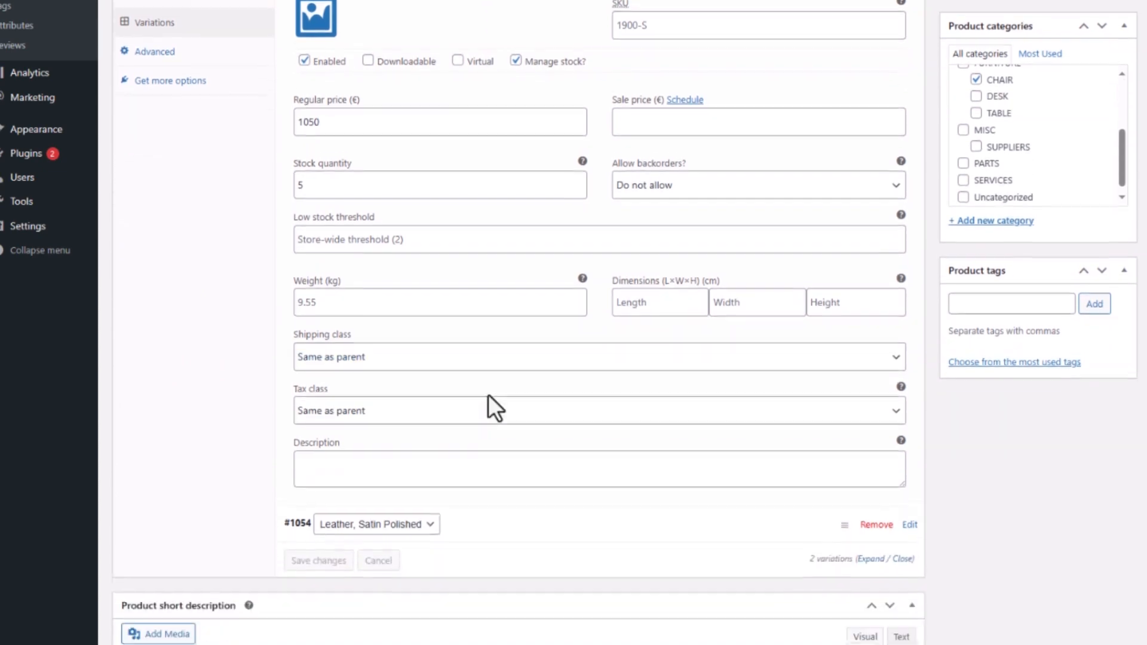
click(477, 478)
scroll(475, 472, down, 3)
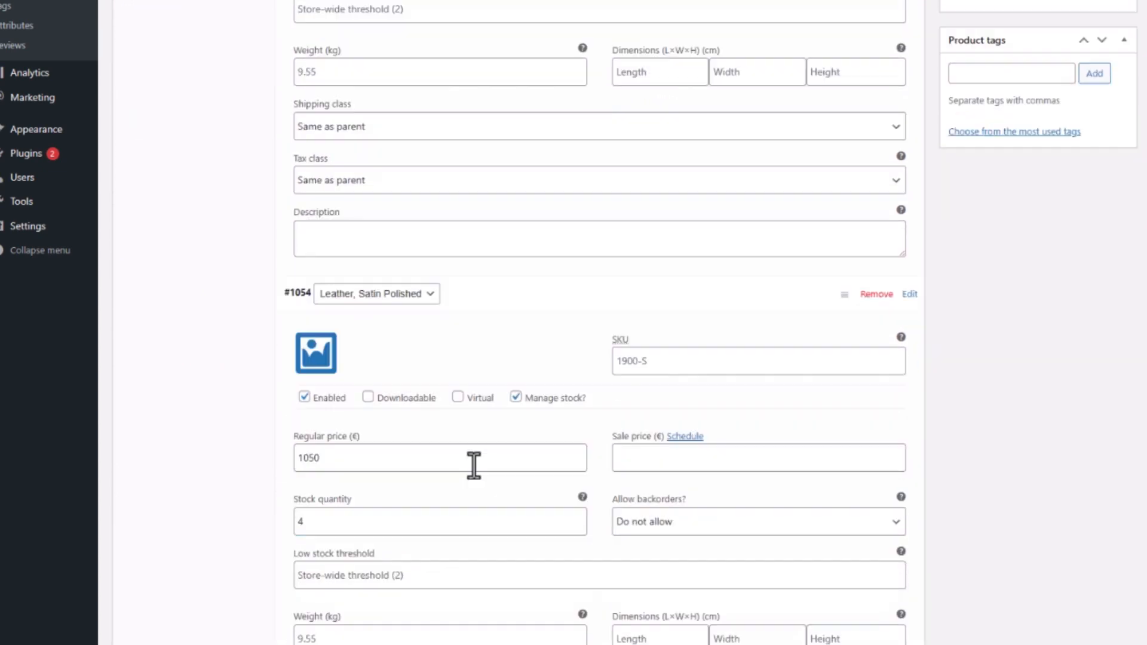
scroll(474, 464, down, 3)
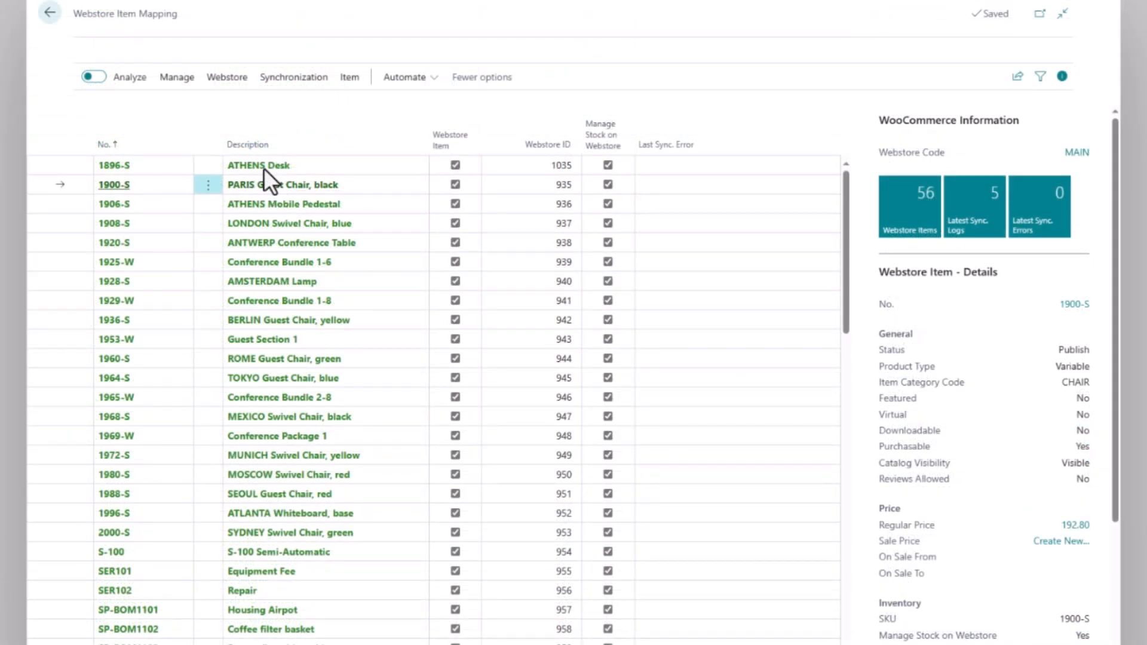
View the PARIS Guest Chair's webstore variants, then return to the webstore item list.
click(348, 80)
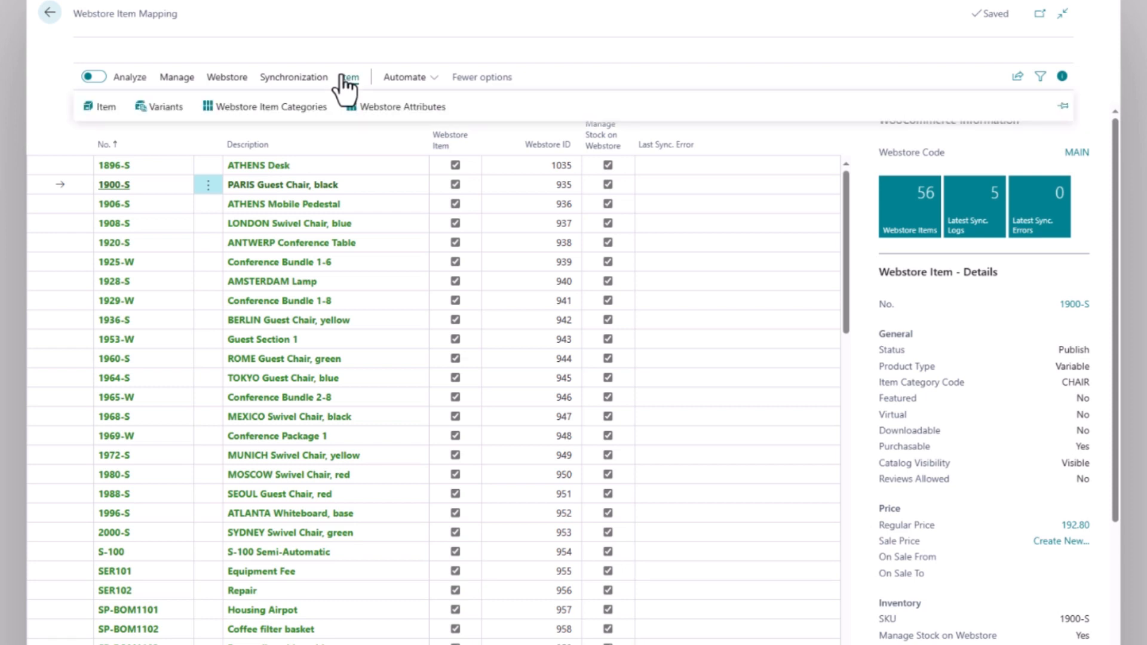
click(156, 106)
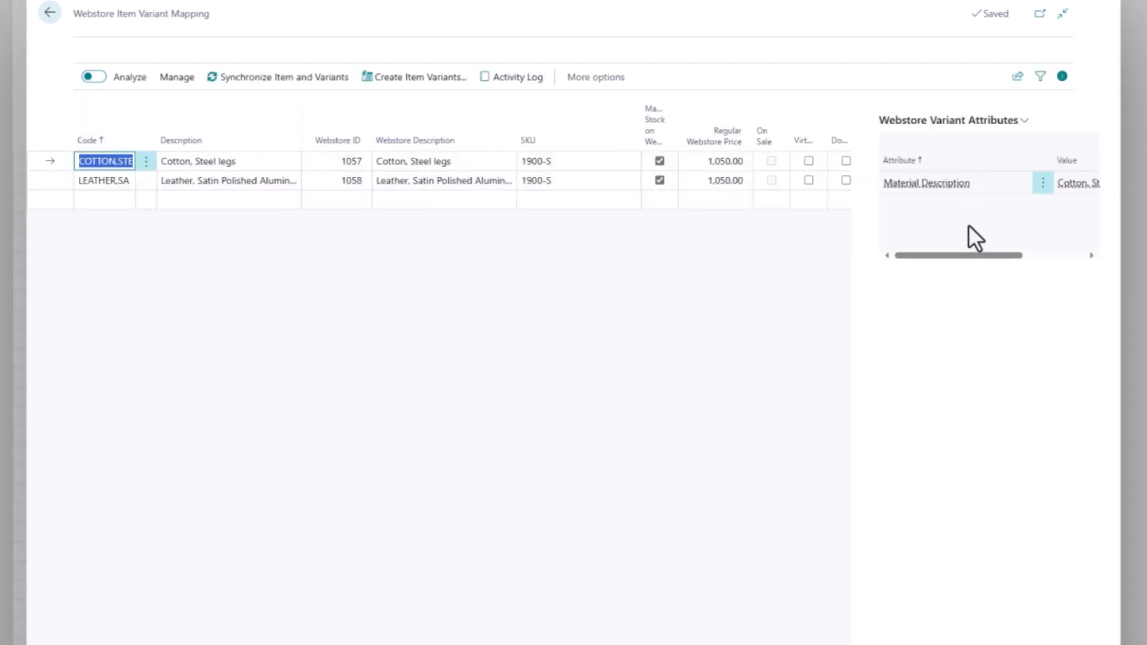
drag(914, 256, 974, 255)
click(50, 14)
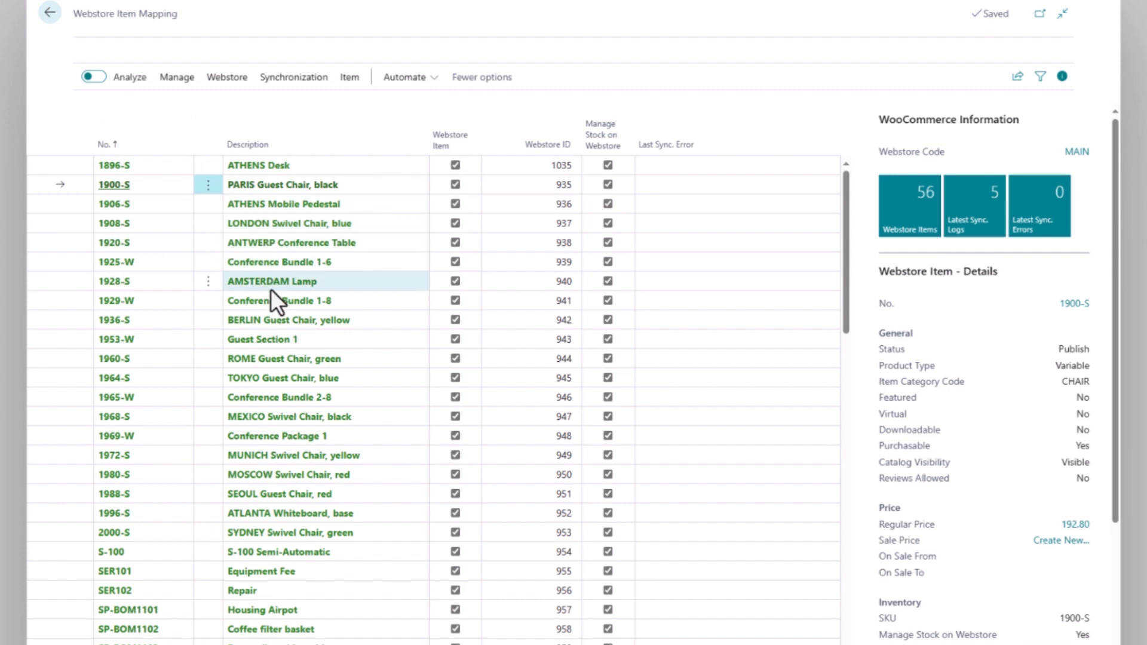
Add a Color webstore attribute to the AMSTERDAM Lamp (1928-S).
click(270, 288)
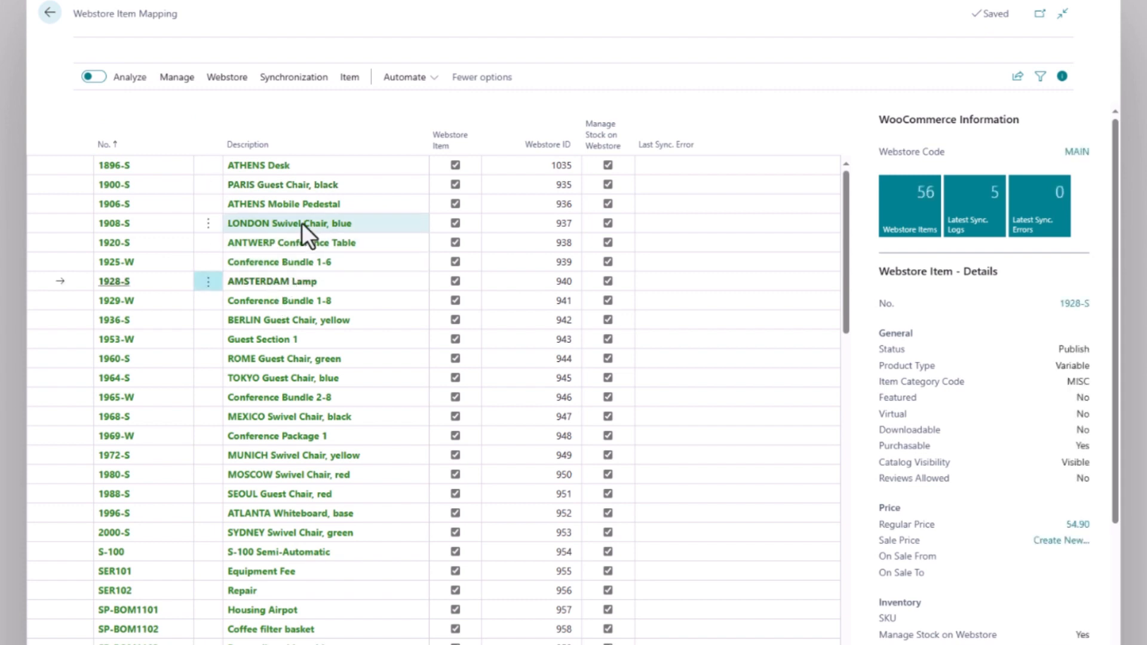
click(350, 77)
click(369, 109)
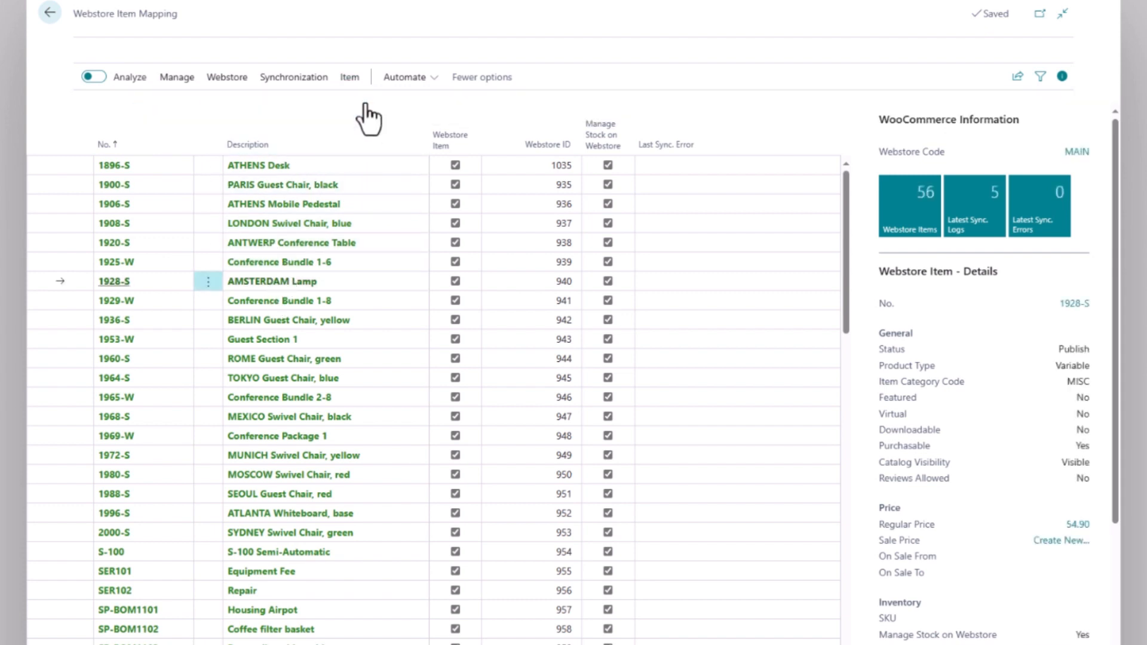
click(442, 128)
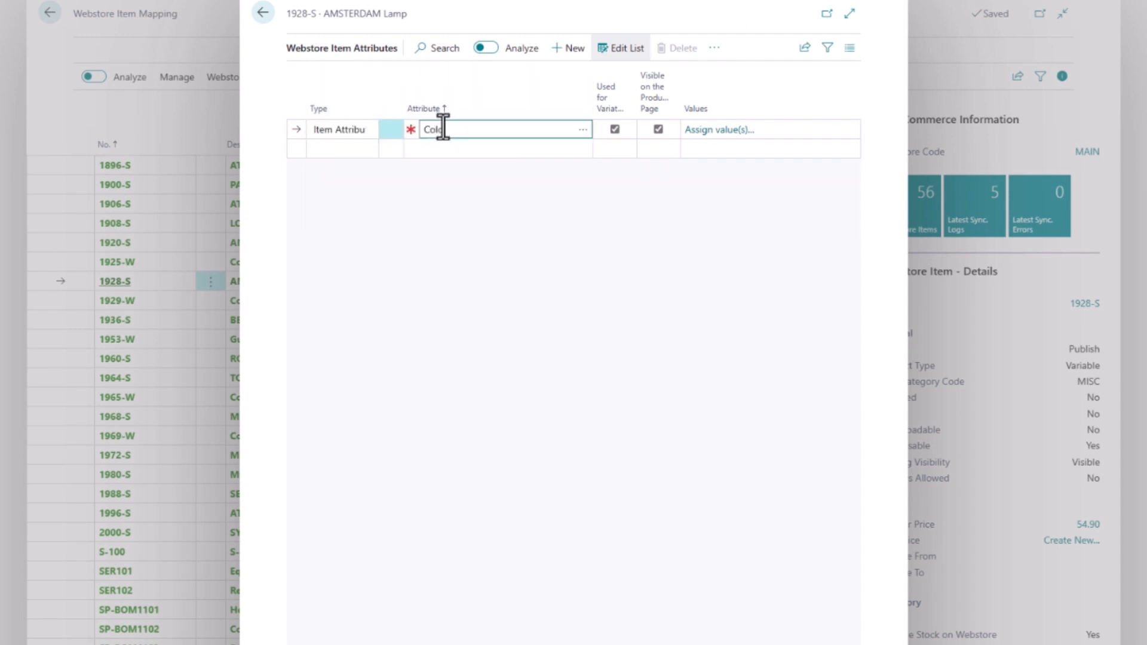
text(Color)
key(Tab)
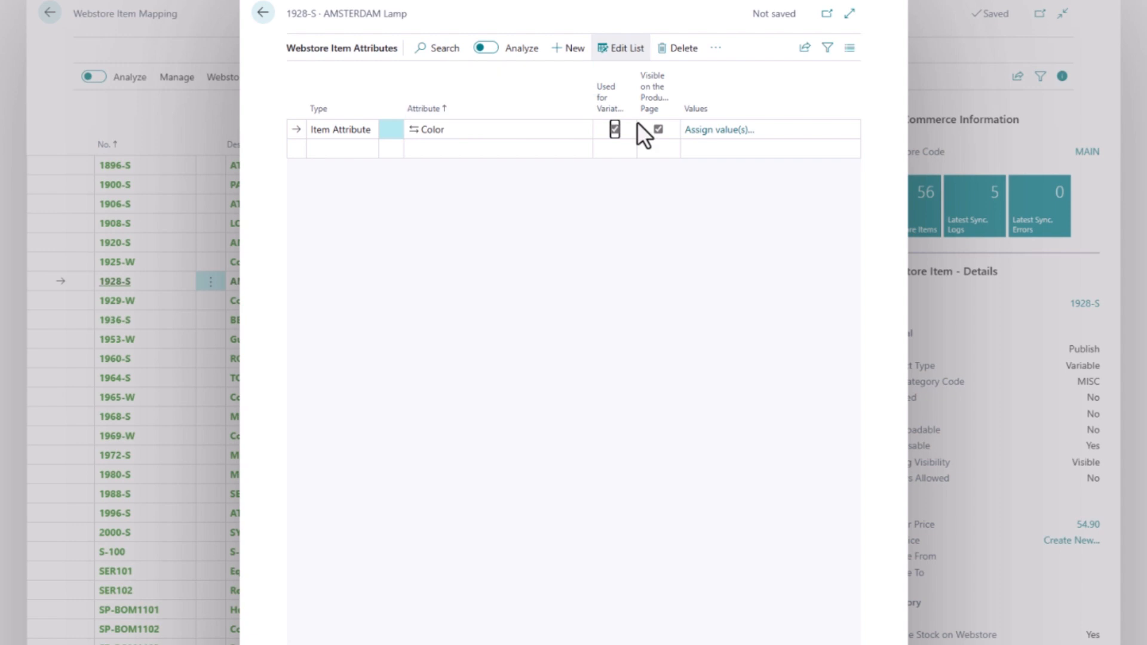
Assign Color values Blue, Green, Red and Yellow, then return to the item list.
click(710, 130)
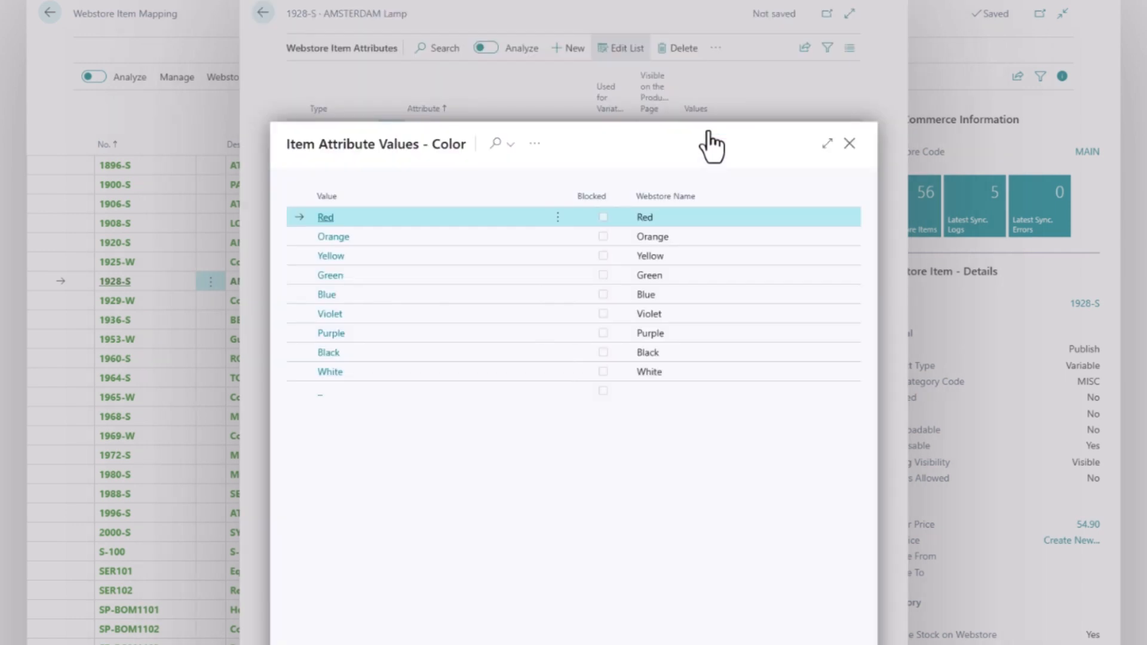
ctrl+click(411, 256)
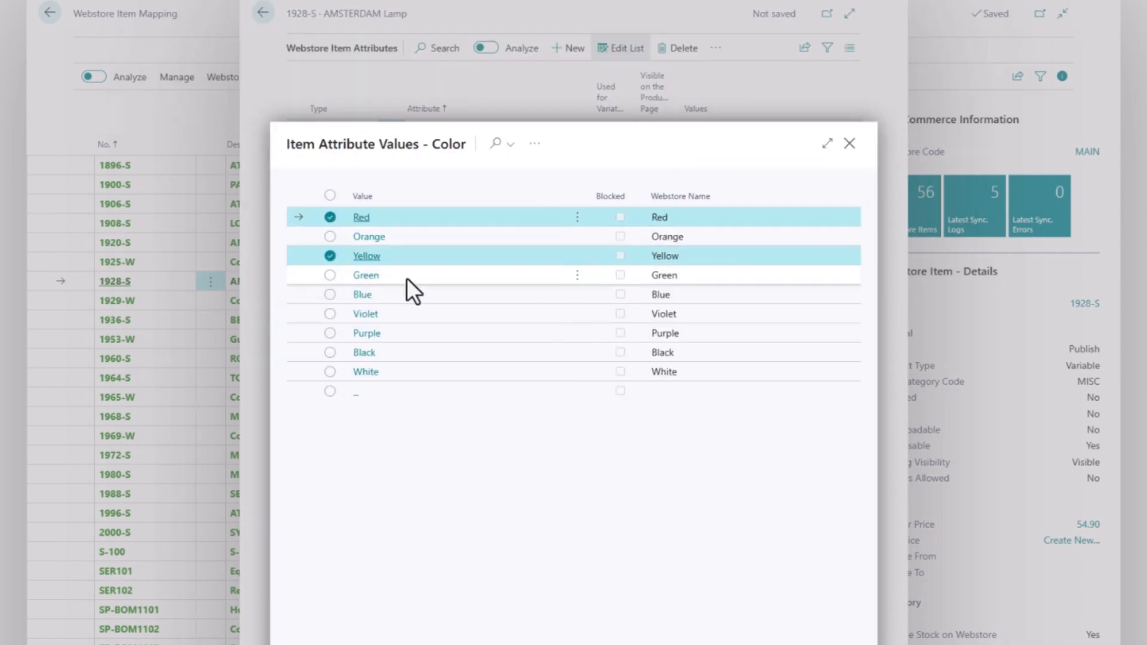
ctrl+click(407, 276)
ctrl+click(406, 295)
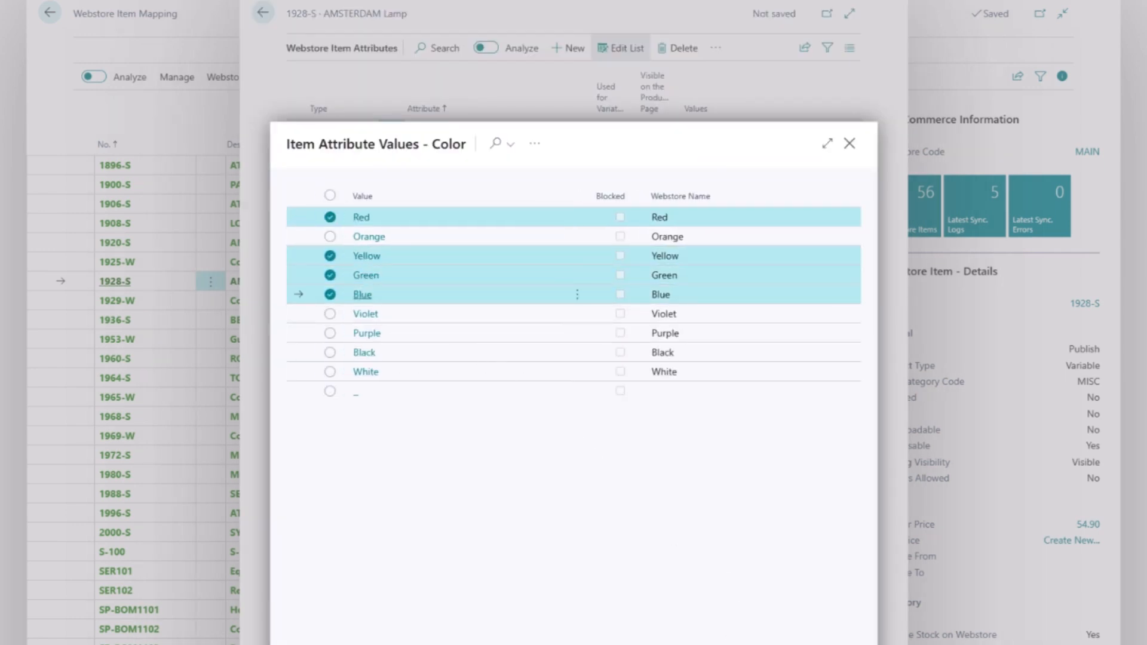
key(ctrl+Return)
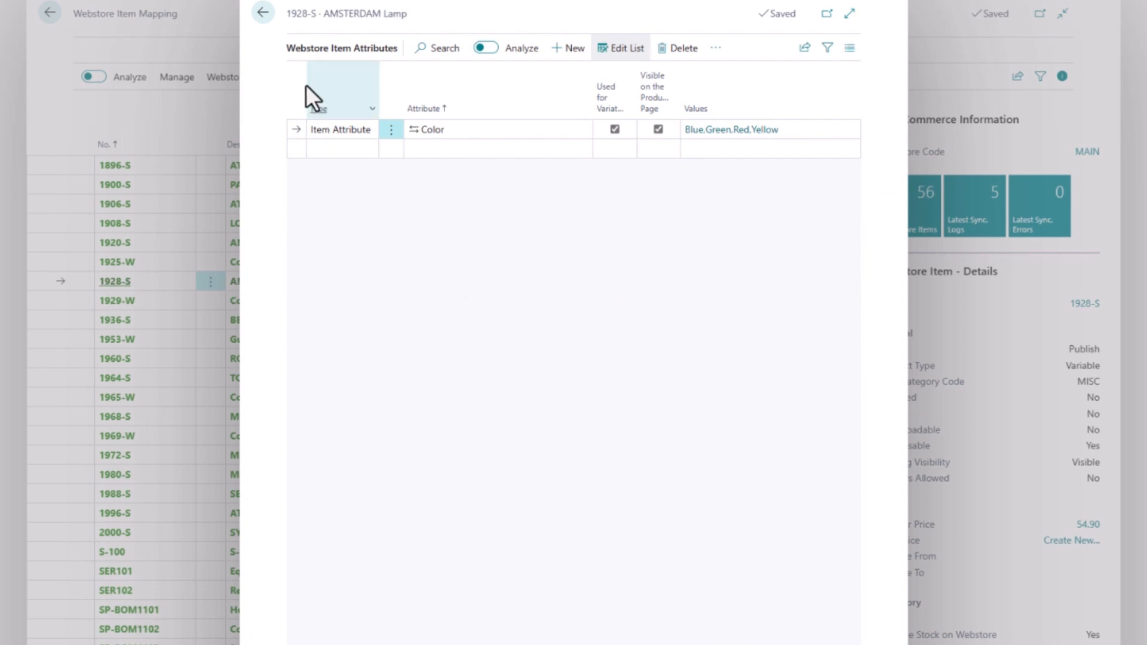
click(263, 14)
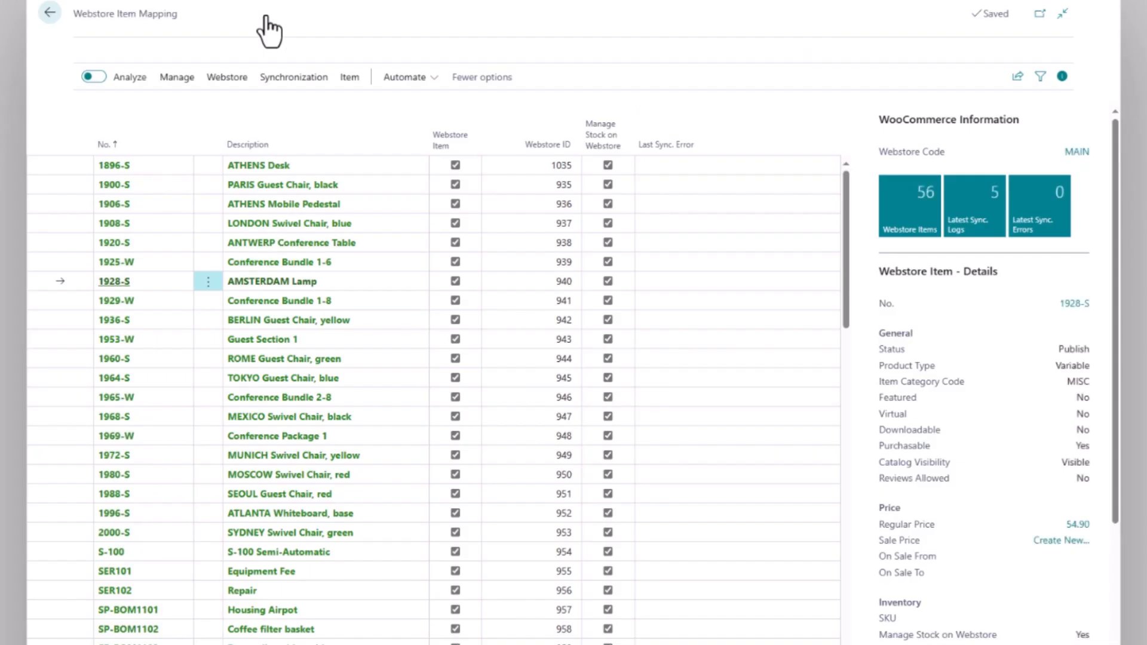
Generate AMSTERDAM Lamp's four colour variants (Blue, Green, Red, Yellow) and review their descriptions.
click(347, 77)
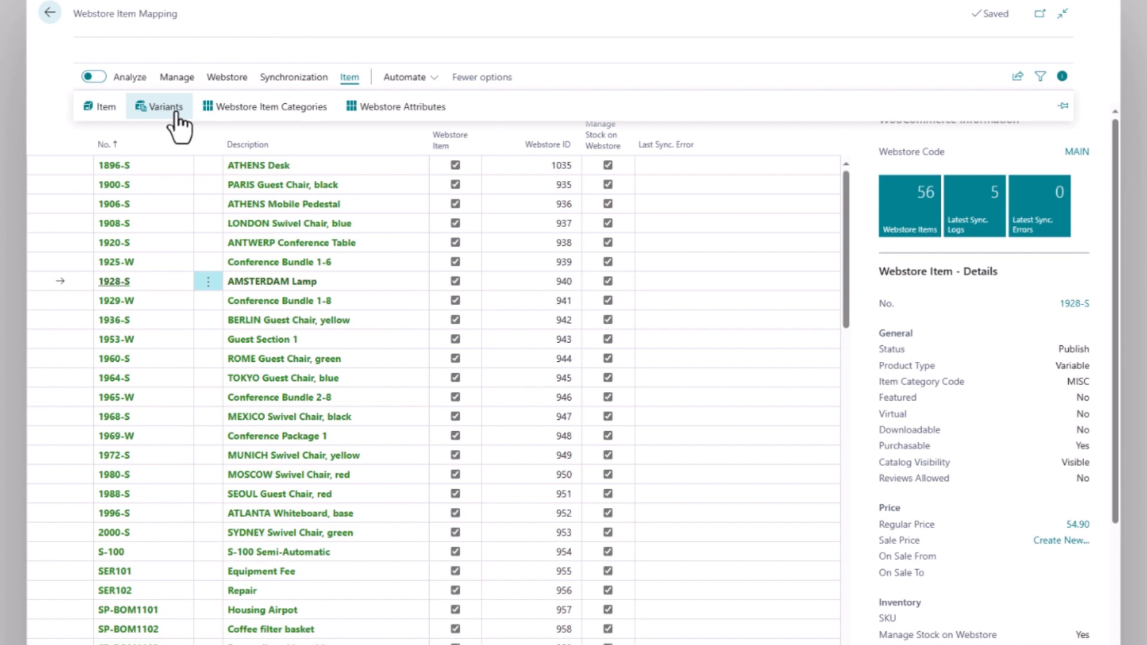
click(175, 115)
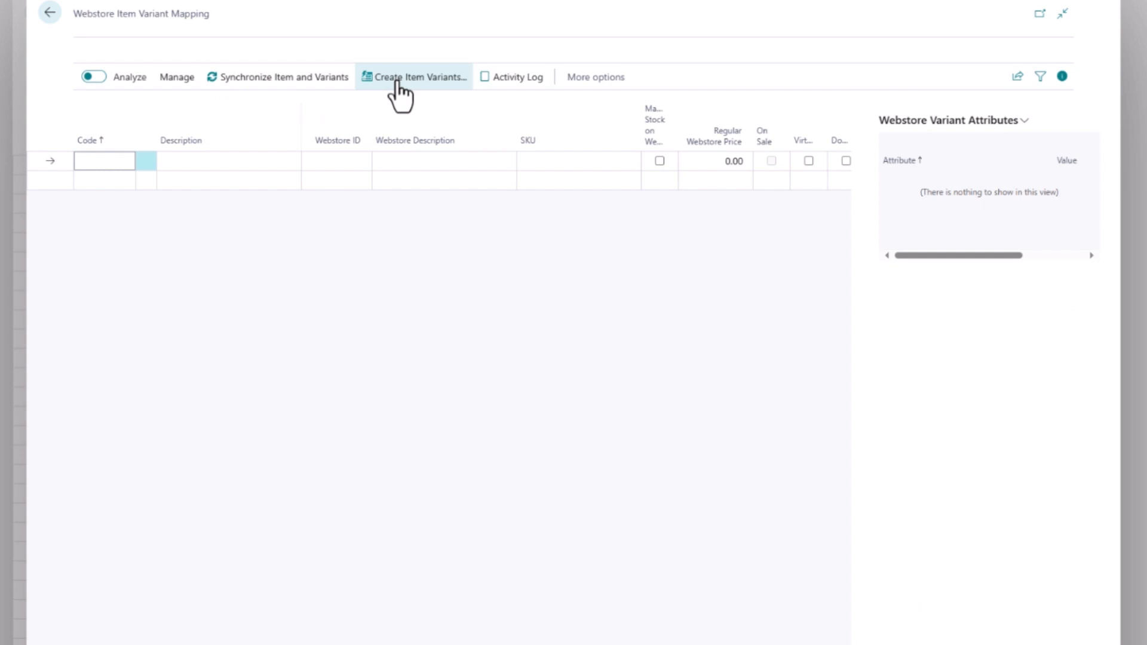
click(397, 83)
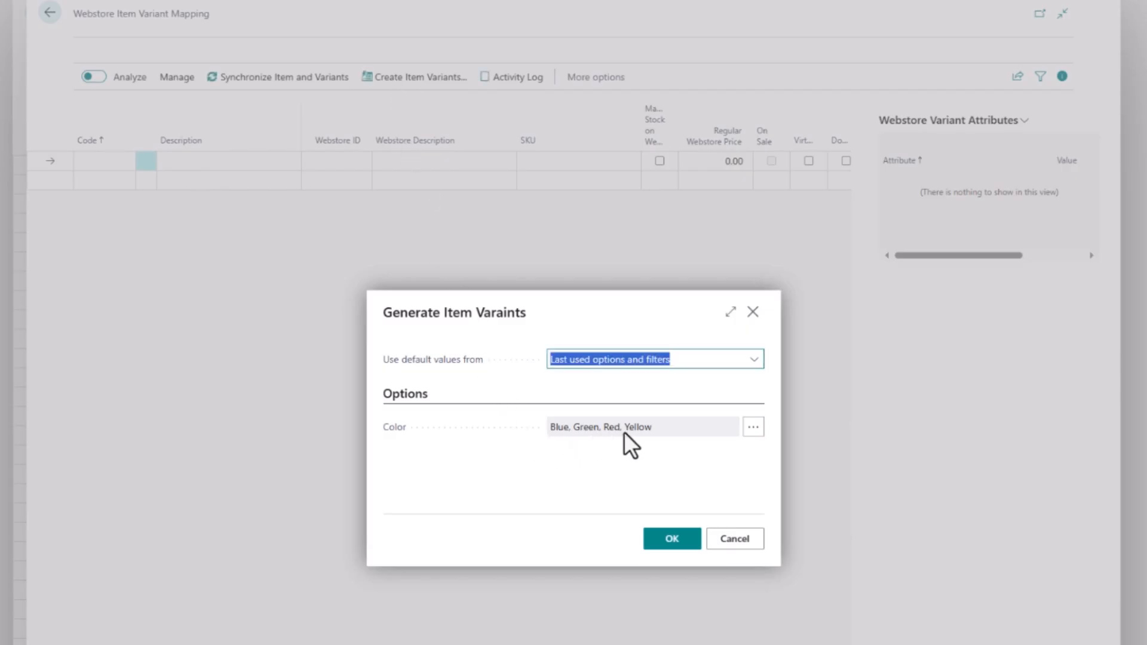
click(660, 544)
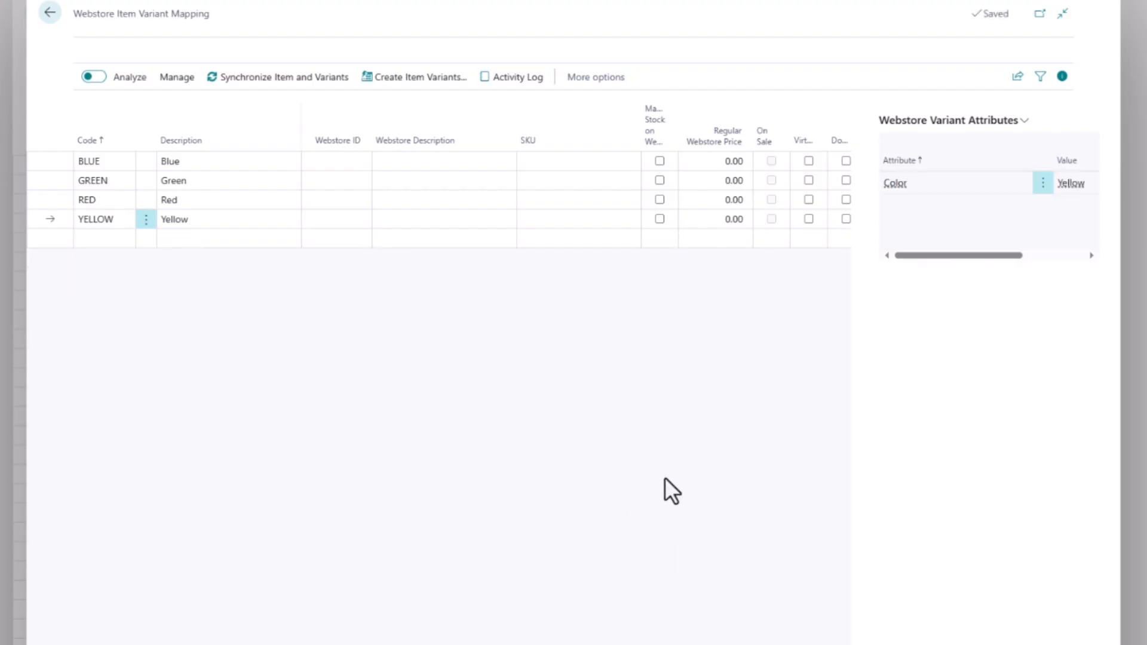
drag(953, 256, 967, 257)
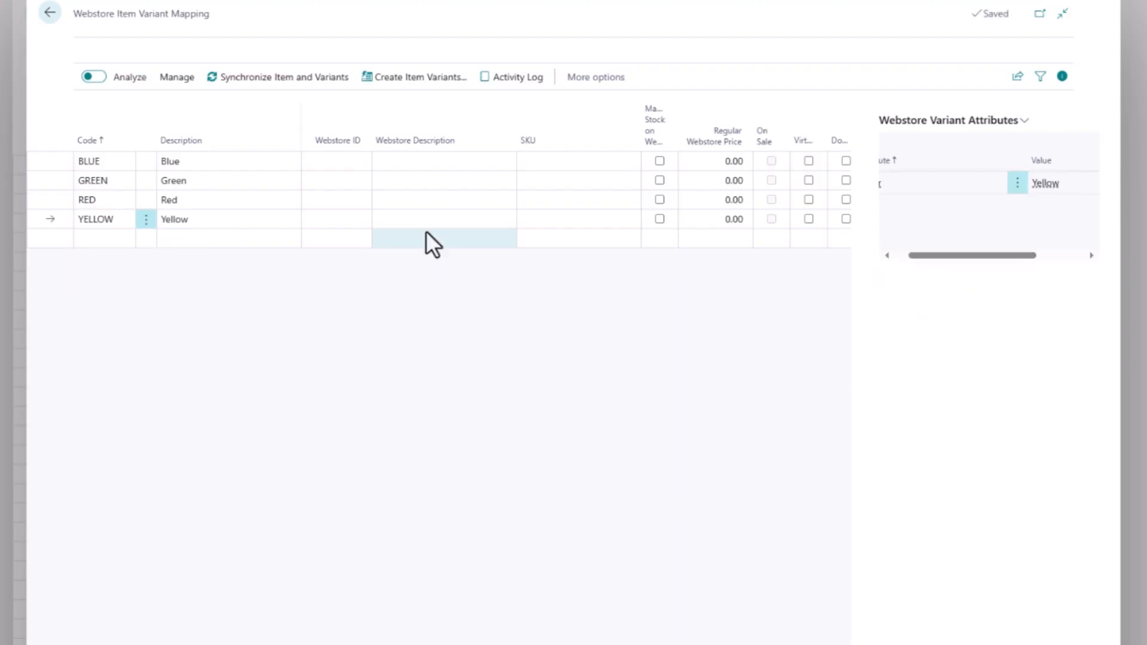
click(229, 201)
click(233, 184)
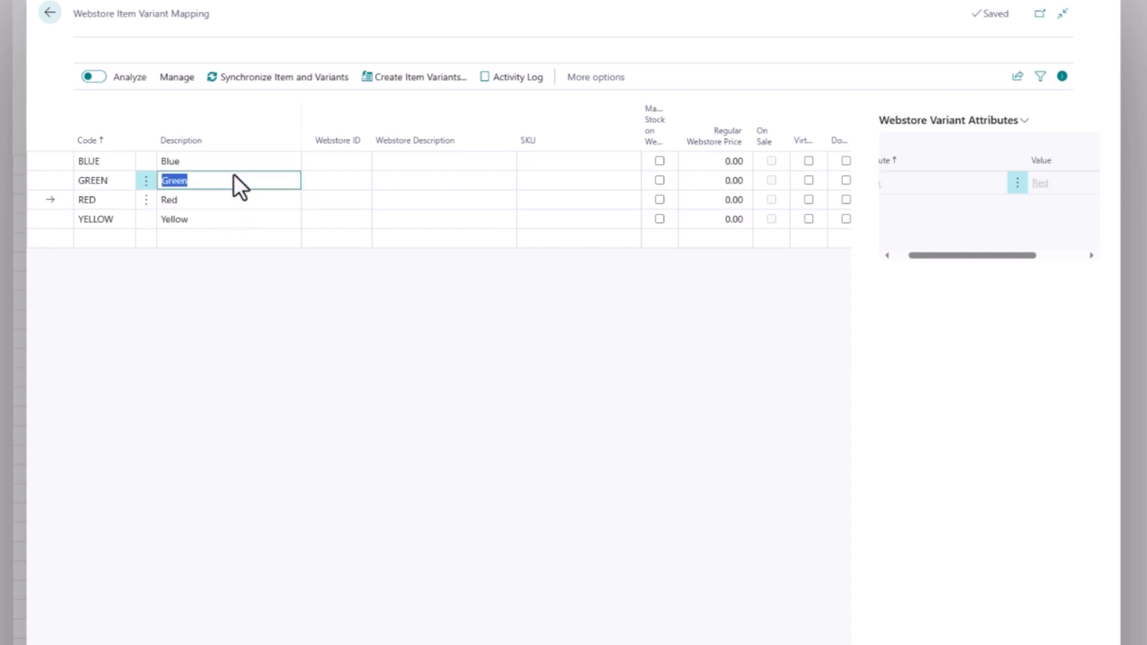
click(234, 166)
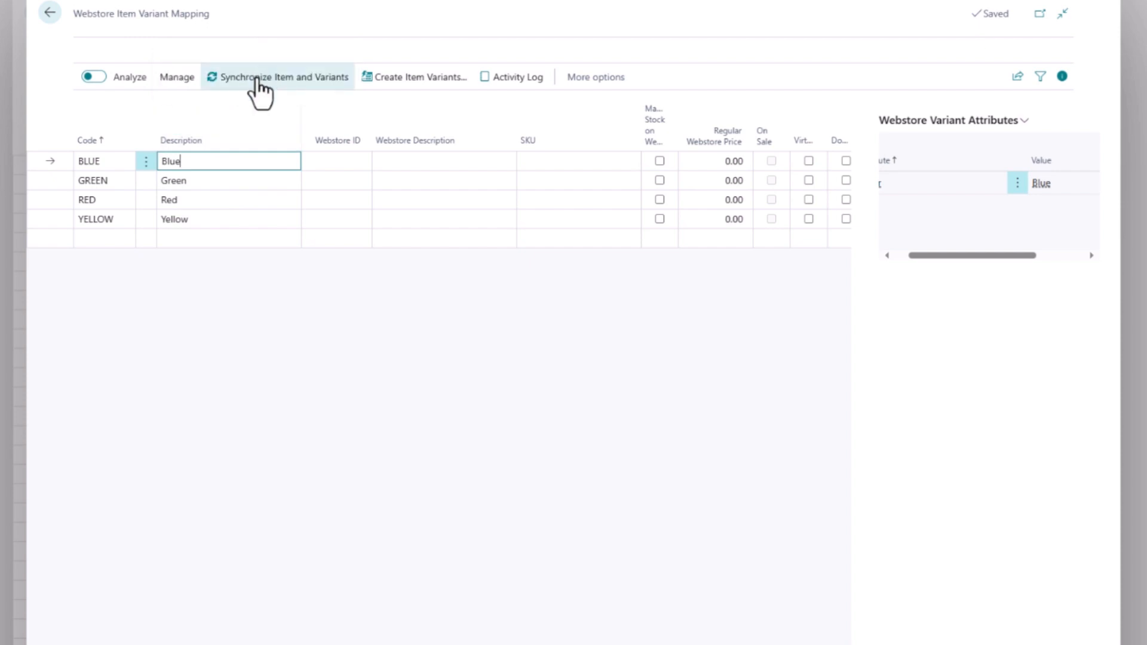
Synchronize the lamp and its variants to the webstore, then open its product page.
click(259, 77)
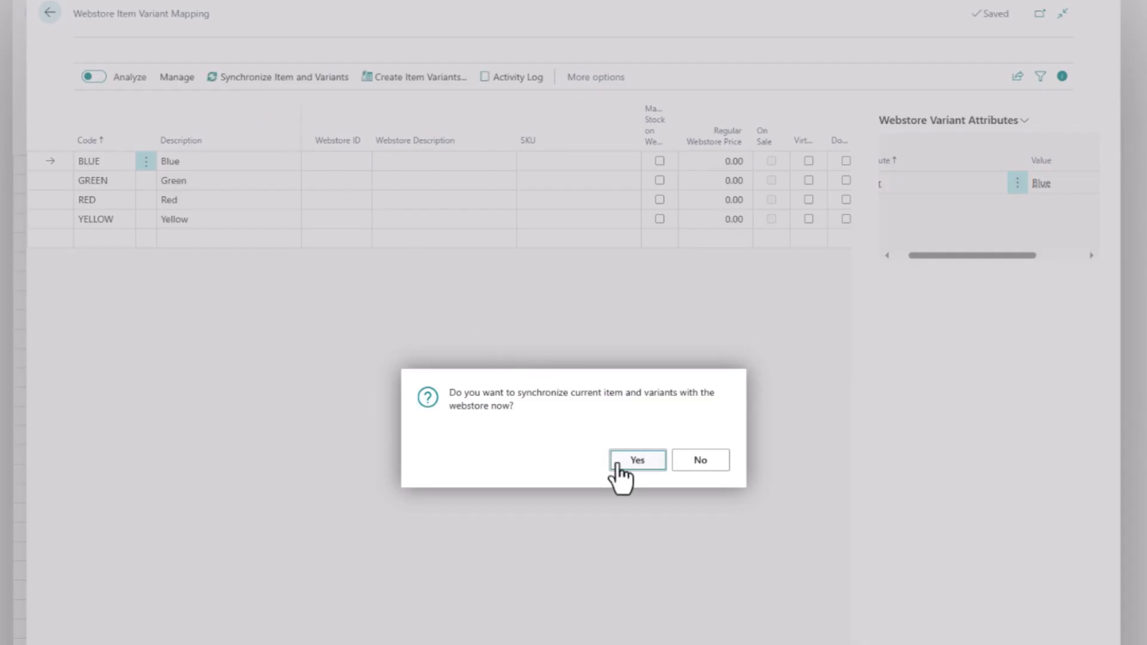
click(617, 464)
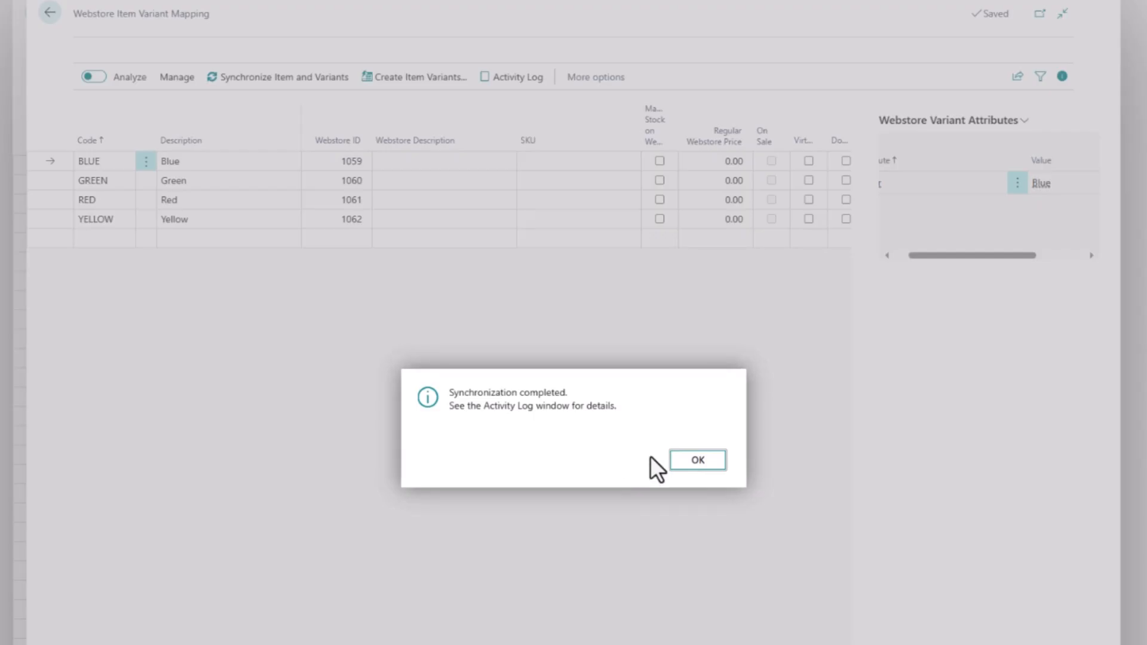
click(701, 465)
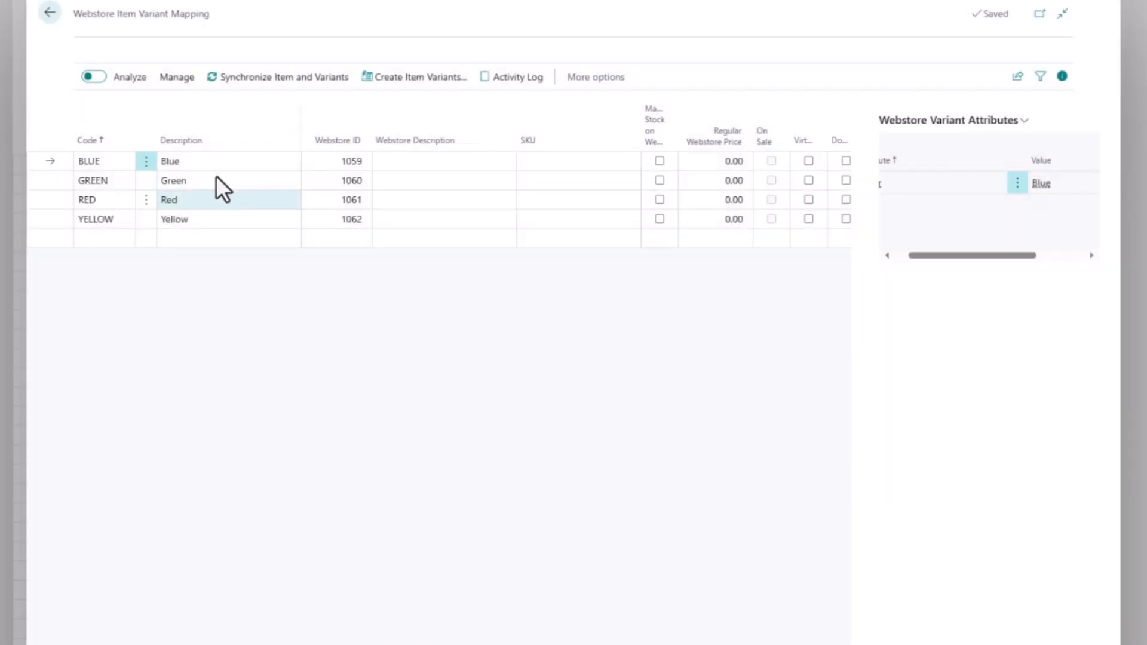
click(50, 12)
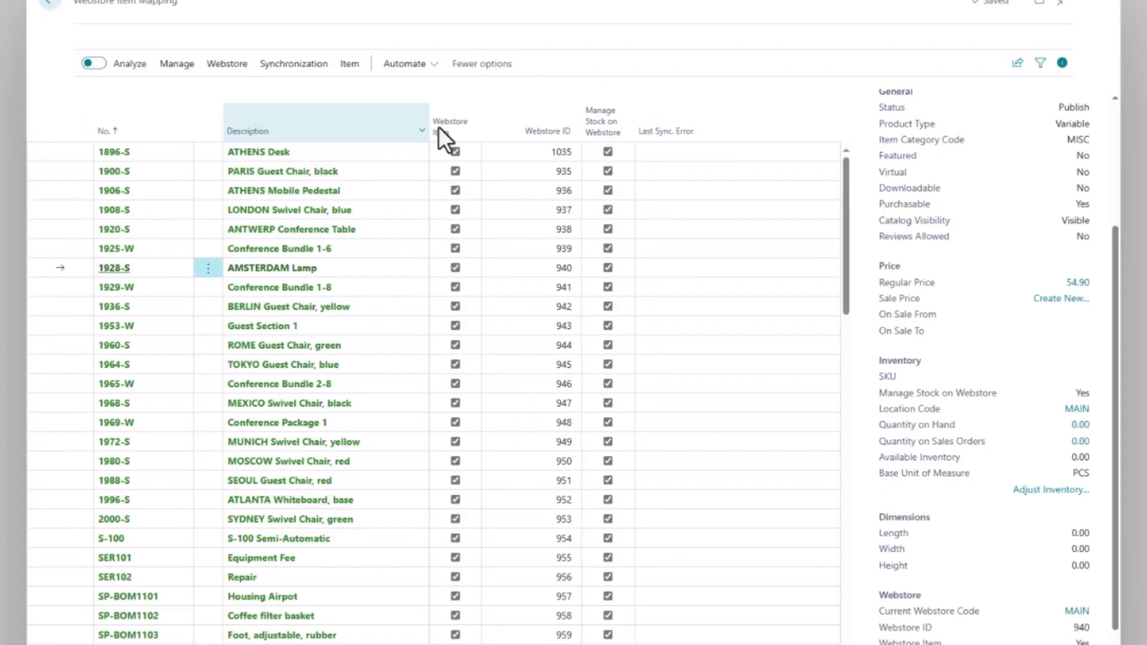
scroll(968, 287, down, 3)
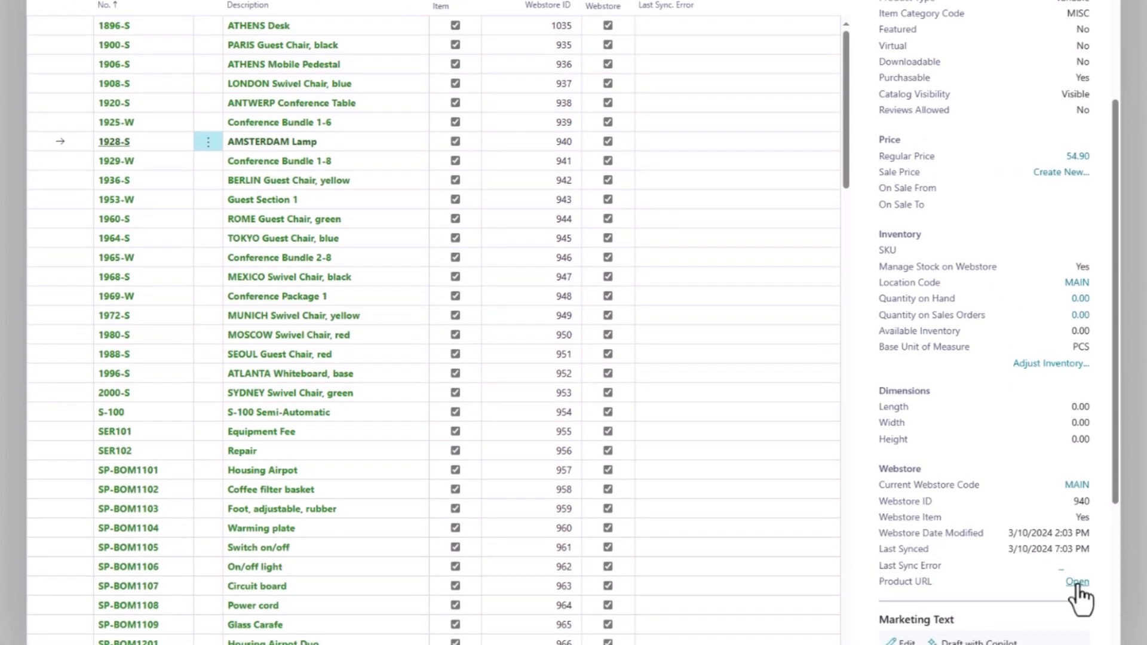
click(1077, 582)
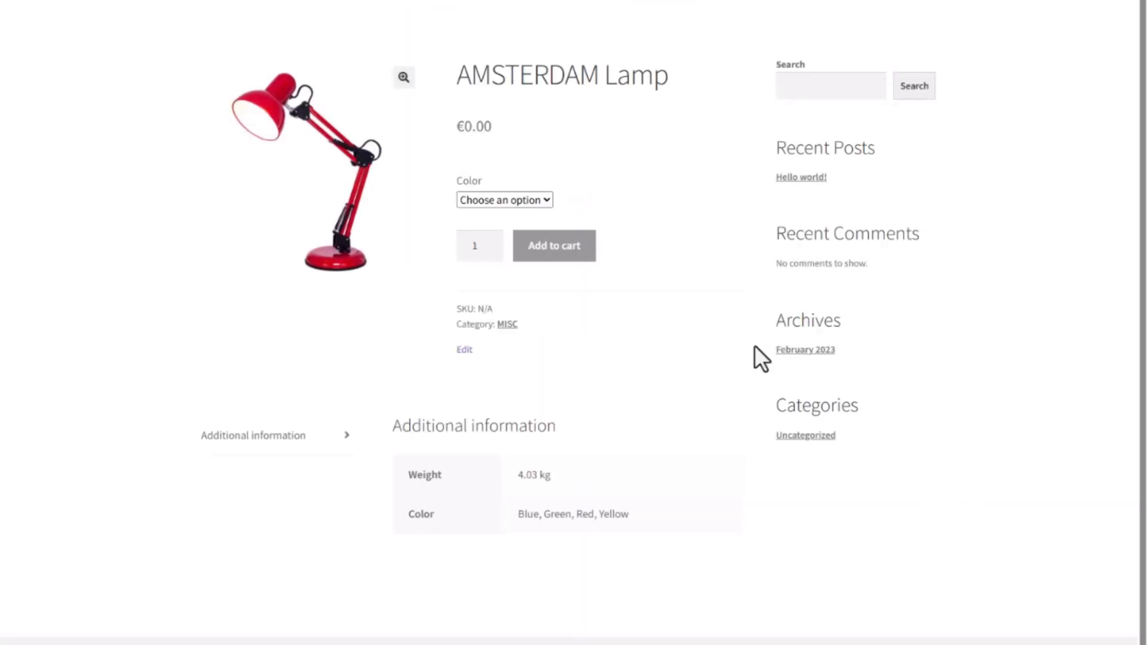
click(547, 201)
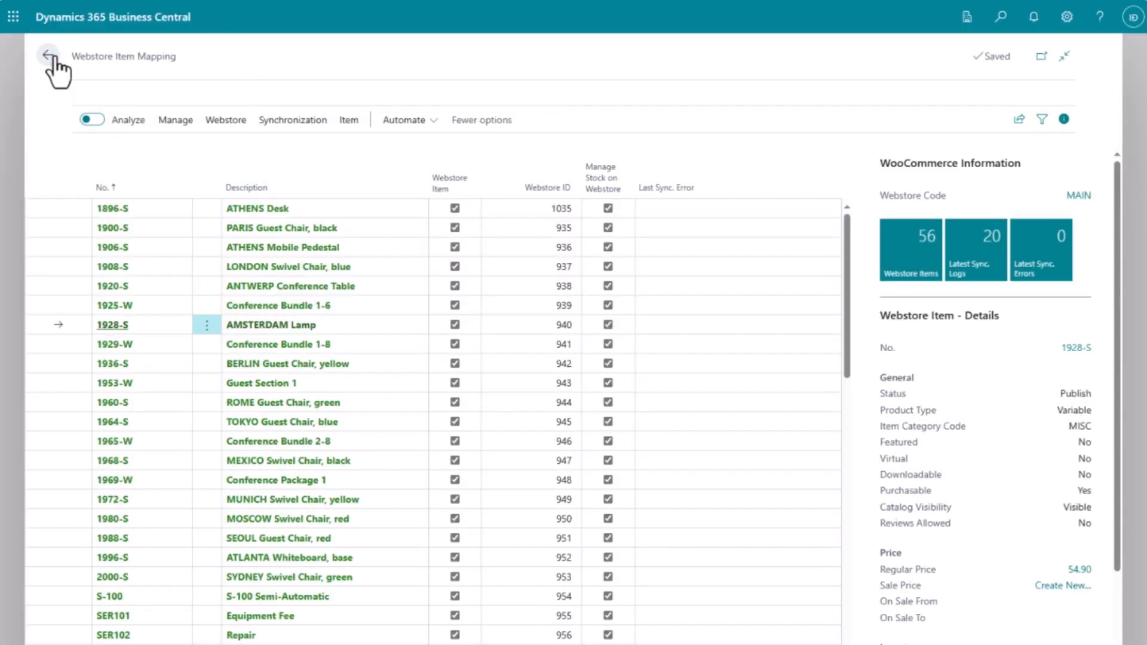
On the wizard's customer step, review and select CUSTOMER COMPANY as the default customer template.
click(50, 57)
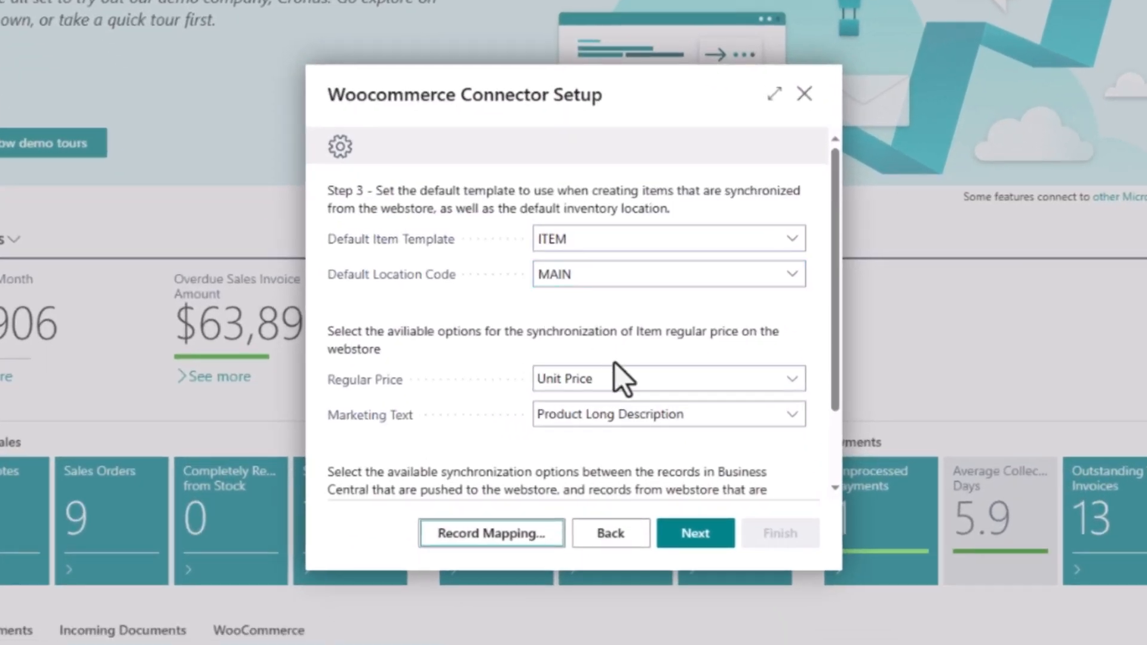
click(684, 556)
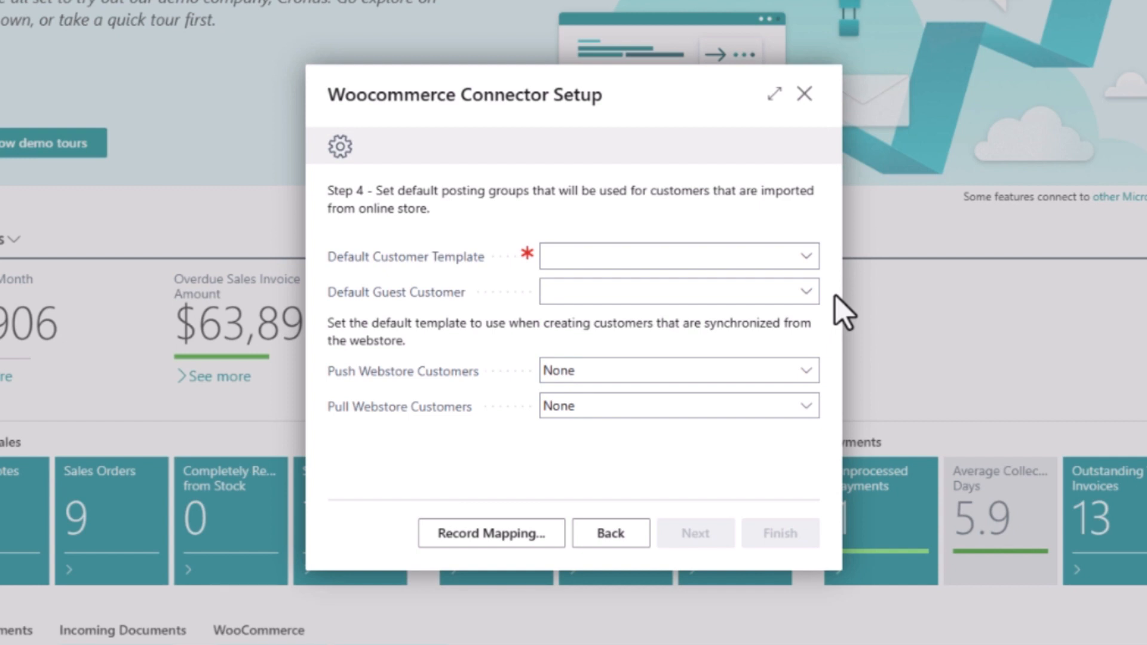
click(805, 256)
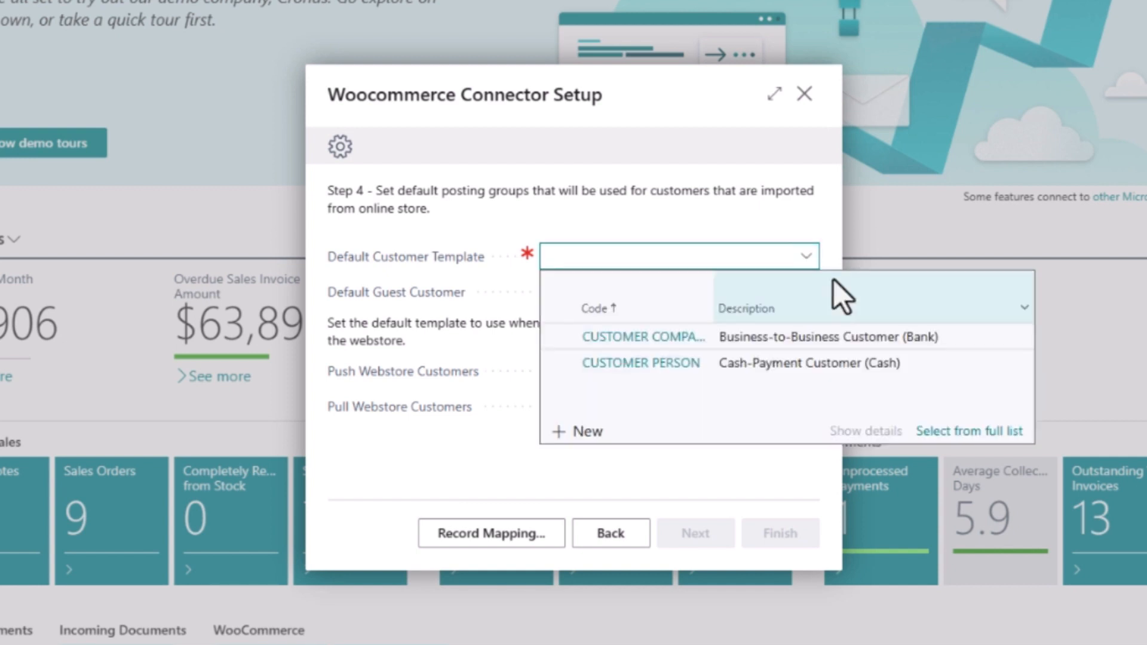
click(938, 432)
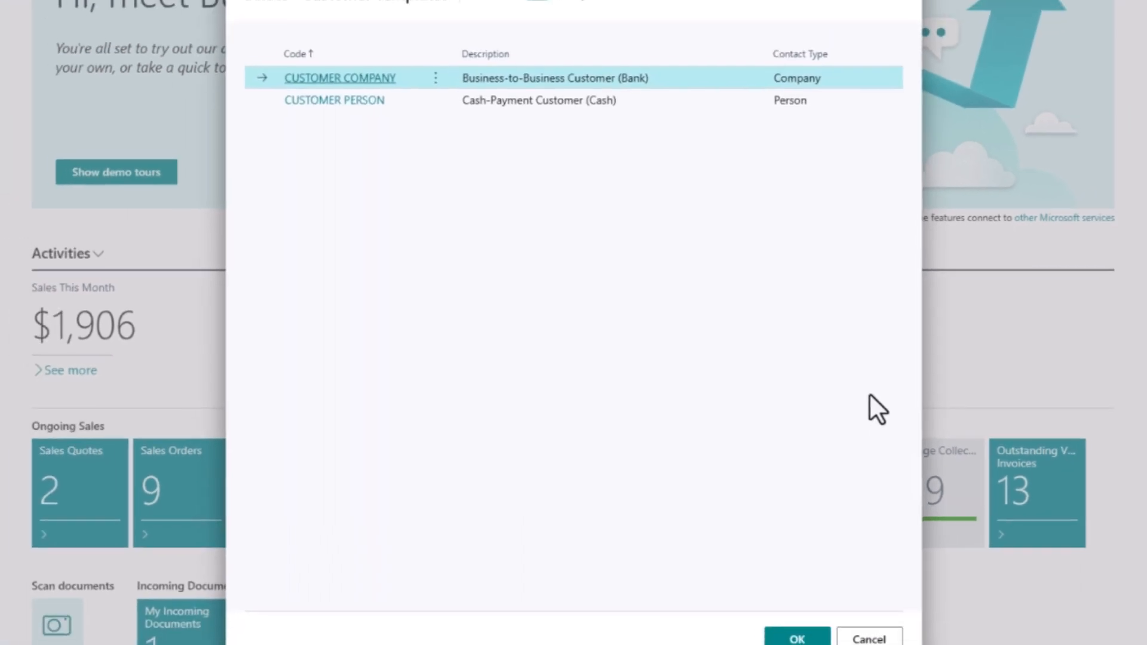
click(659, 37)
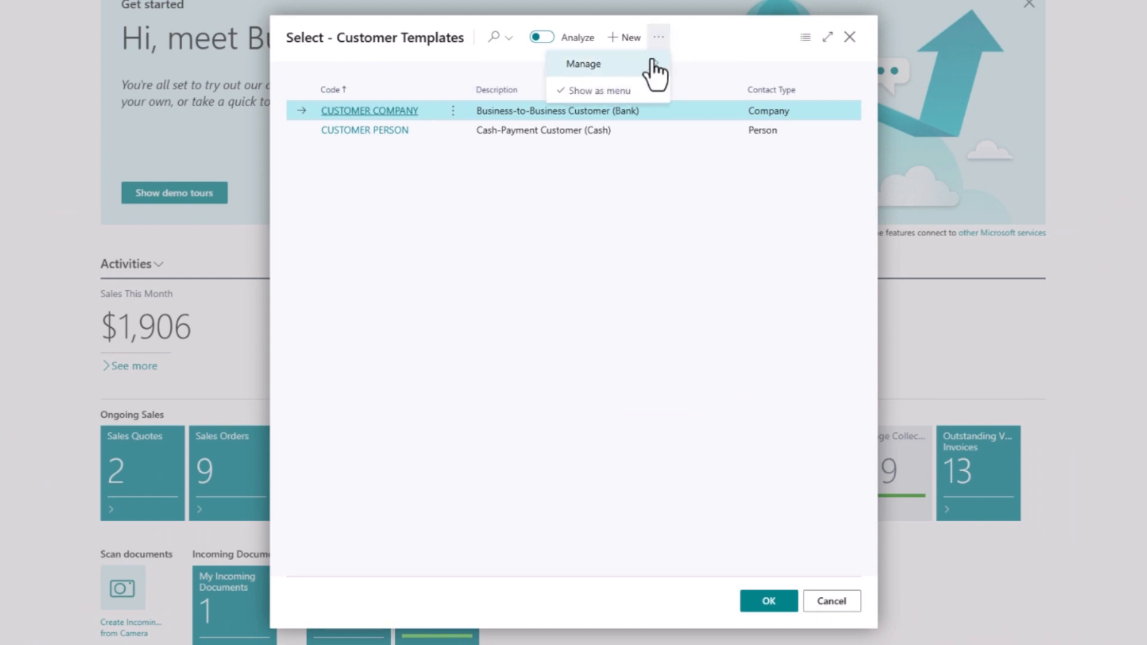
click(687, 71)
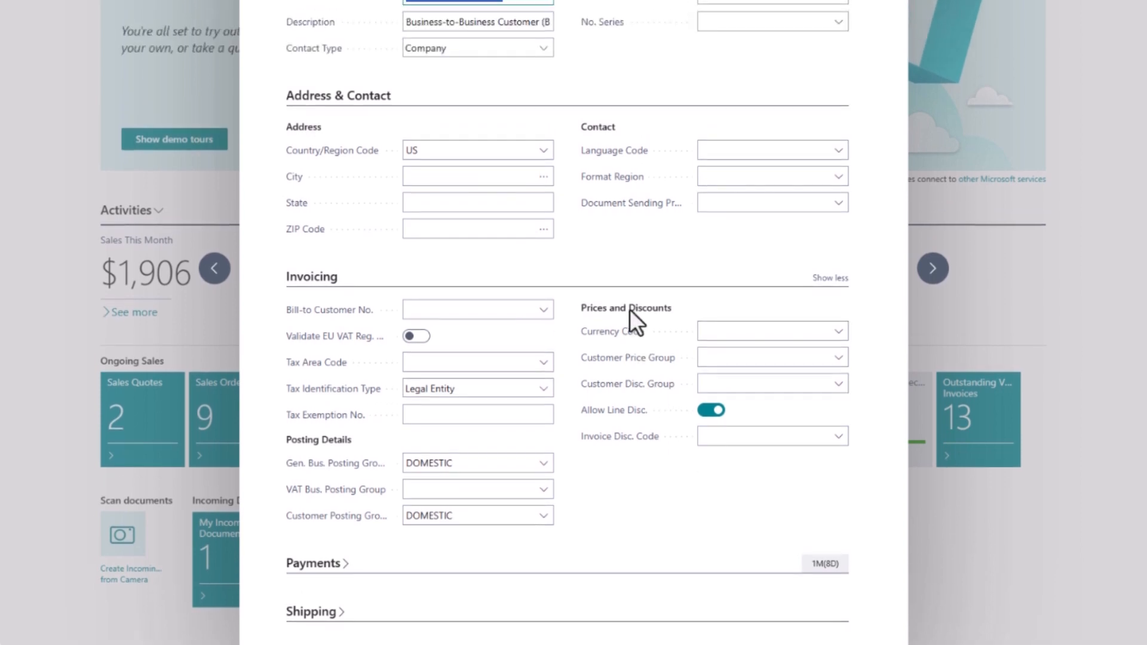
click(269, 34)
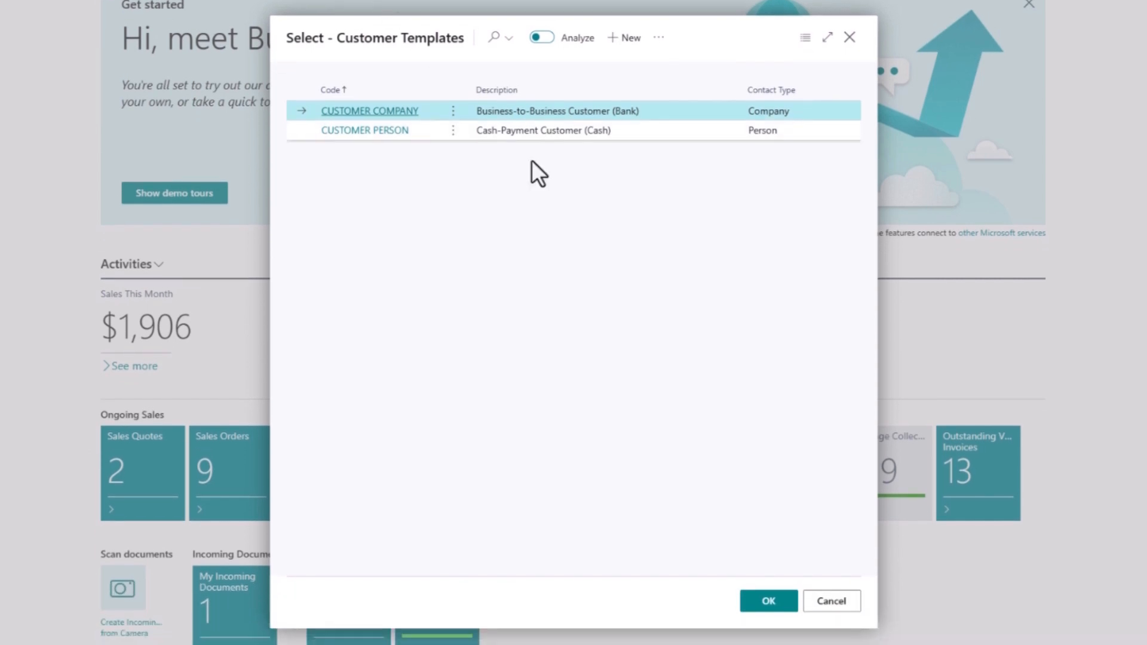
click(748, 600)
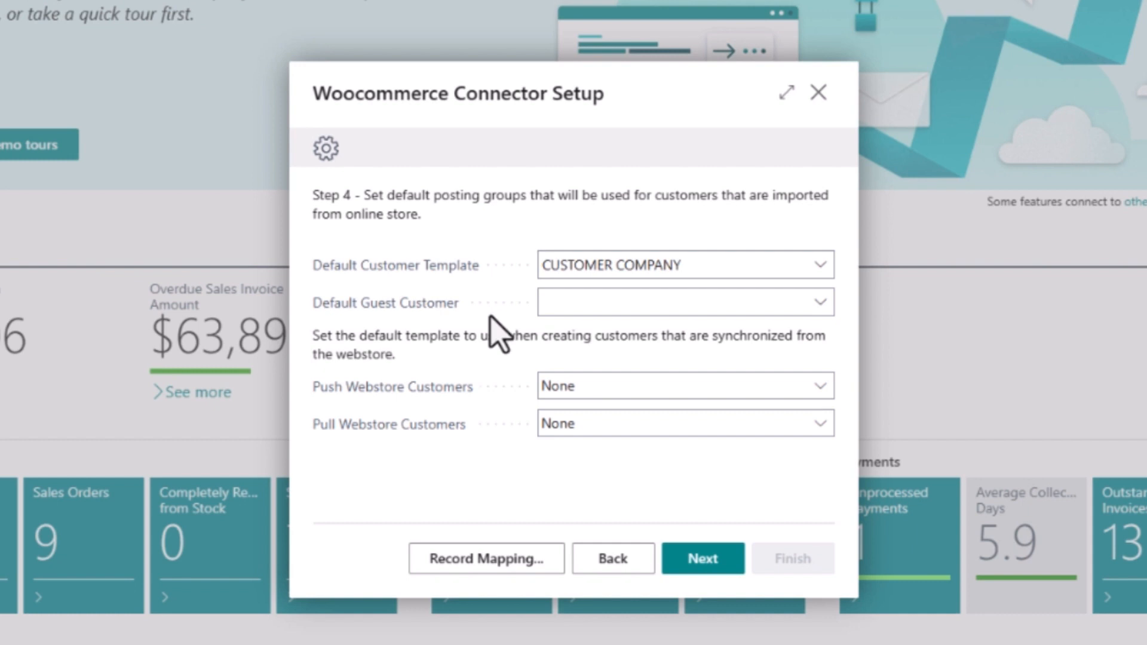
Set Push Webstore Customers to Mapped Only and Pull to All, then open customer mapping.
click(816, 388)
click(801, 414)
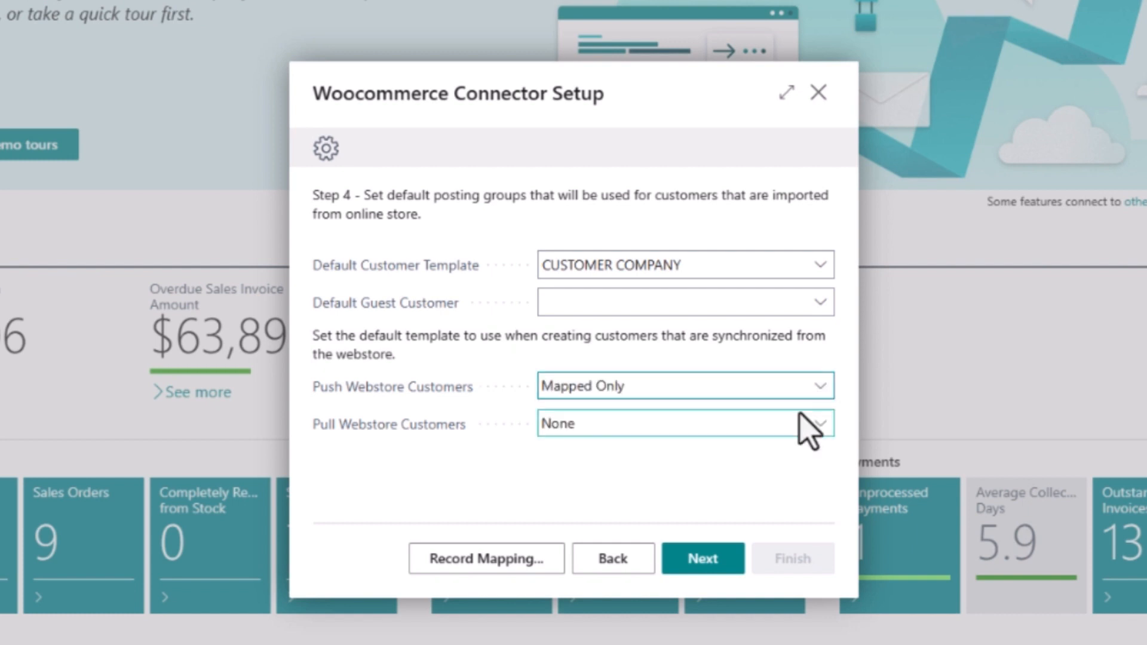
click(820, 422)
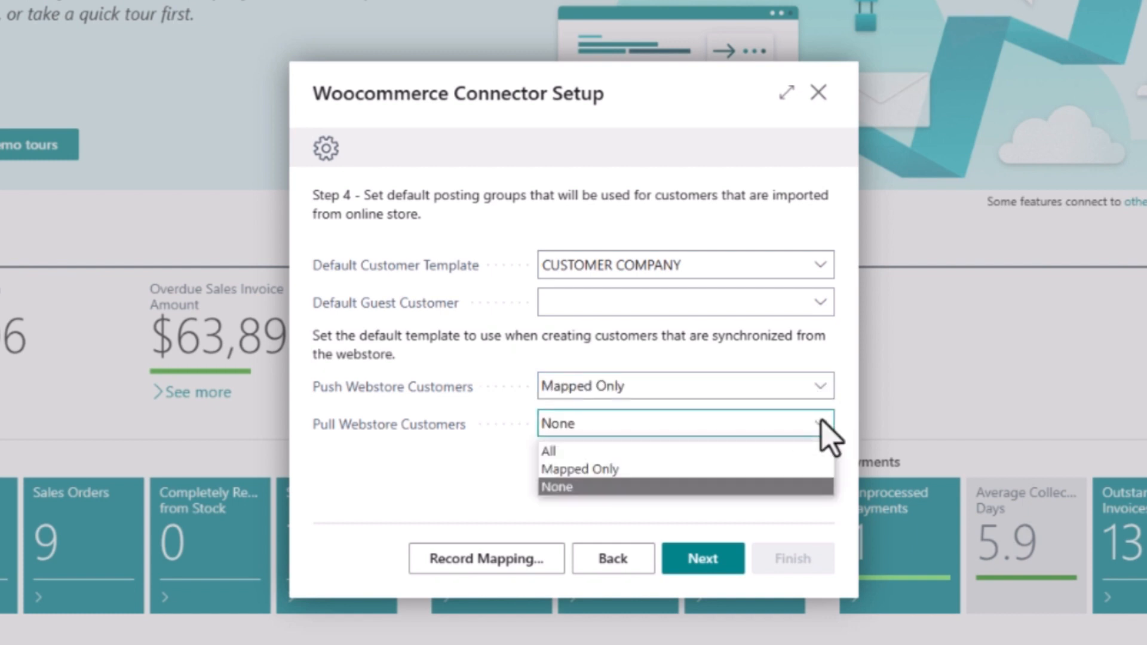
click(802, 451)
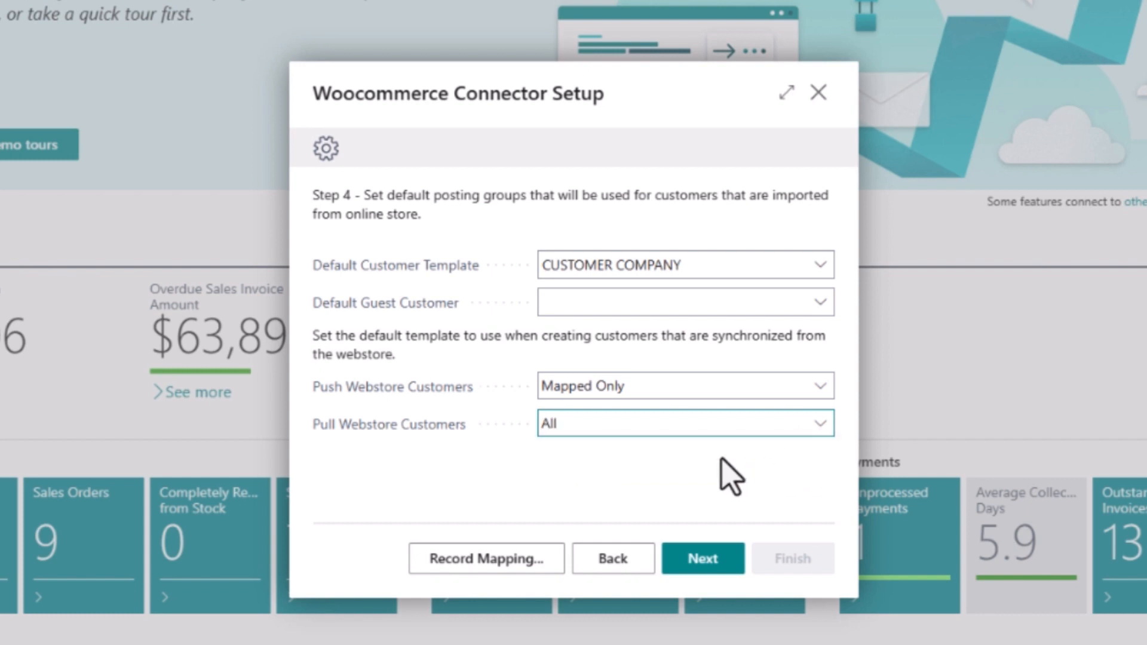
click(530, 568)
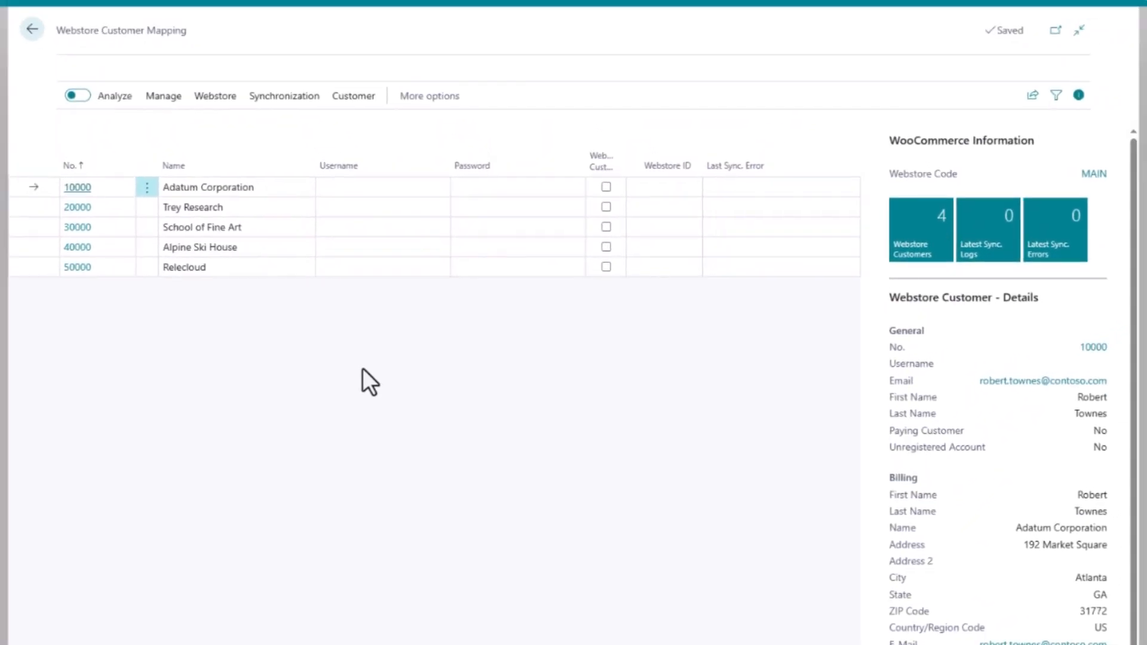
Give Trey Research a webstore username and password and mark it as a webstore customer.
click(256, 212)
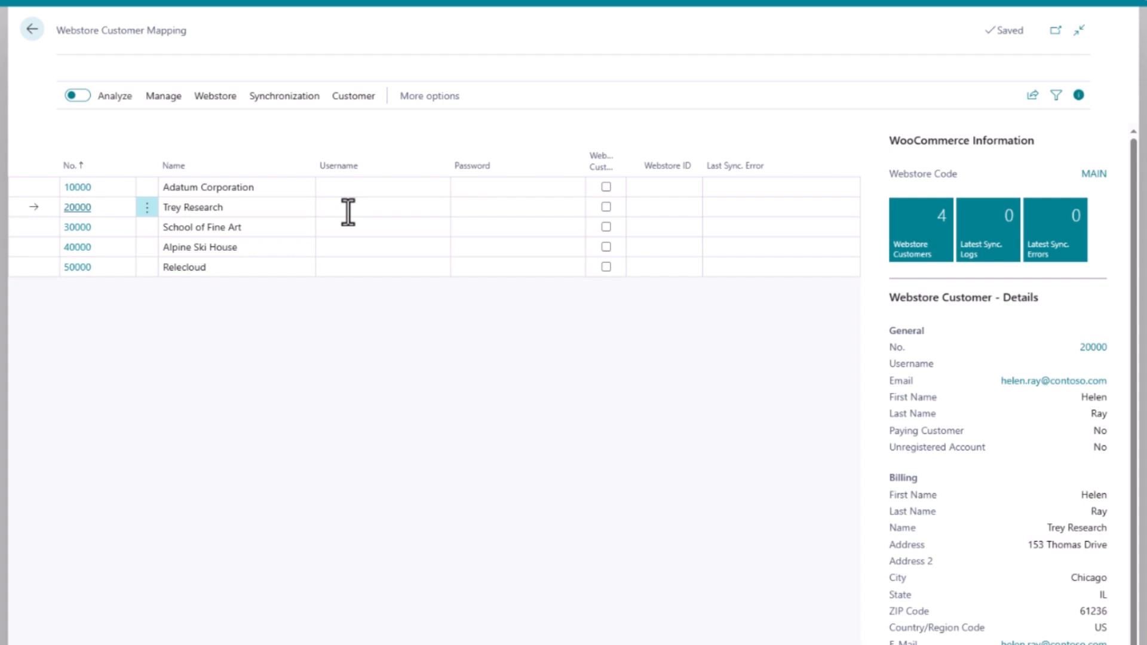
click(351, 209)
text(trez)
key(BackSpace)
text(y)
key(Tab)
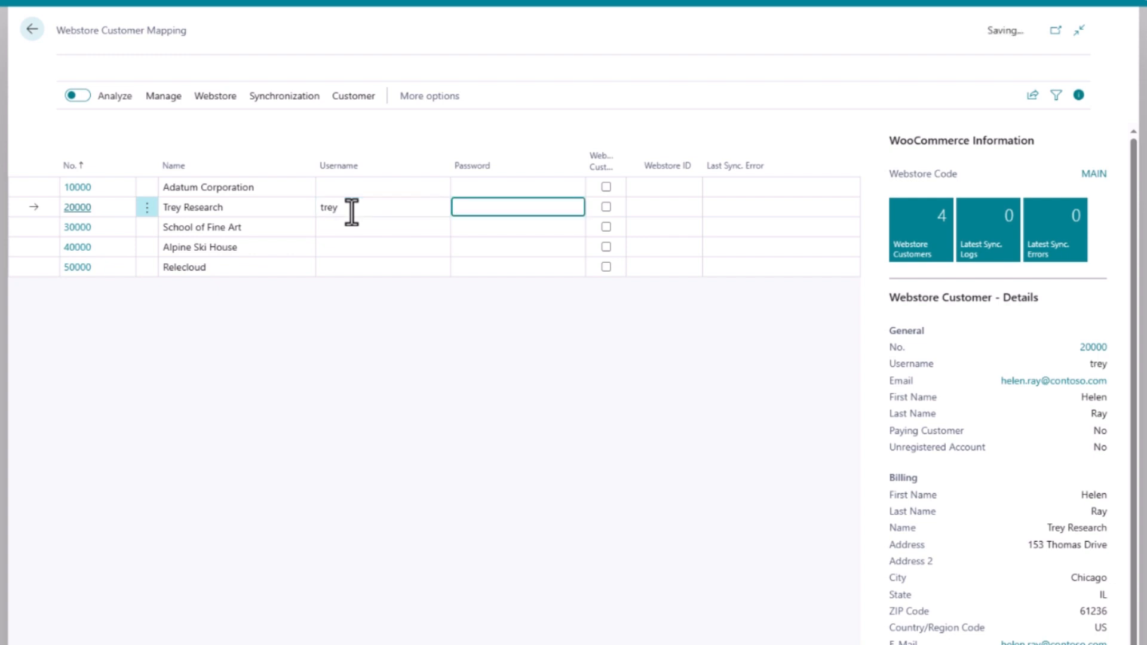
text(••••••••••)
key(Tab)
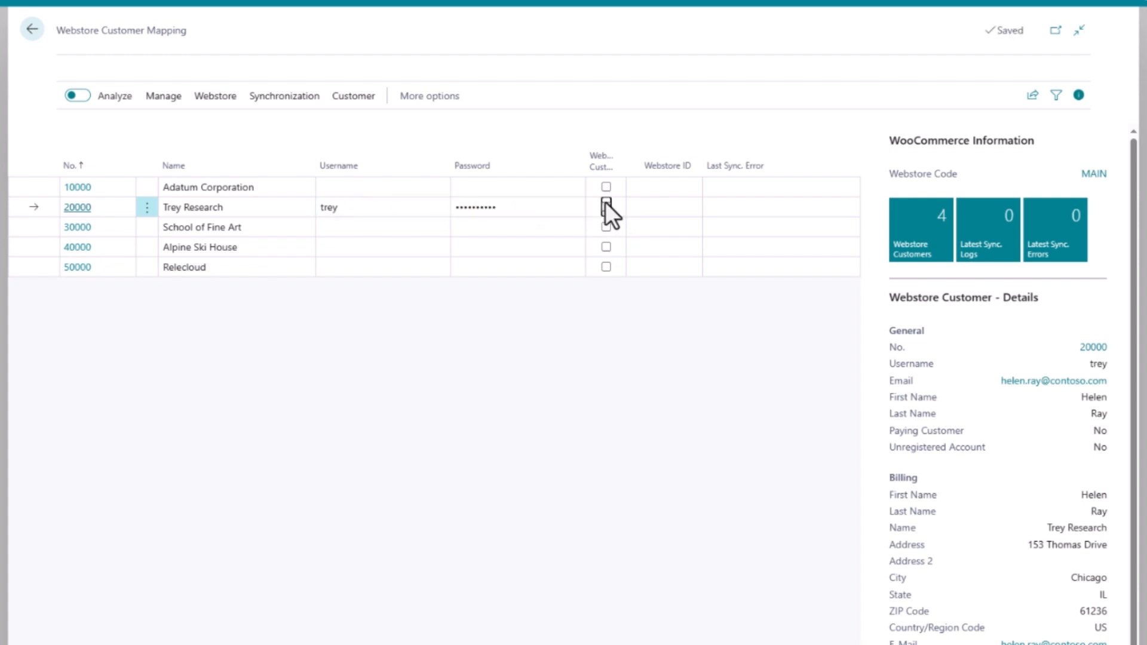
click(606, 204)
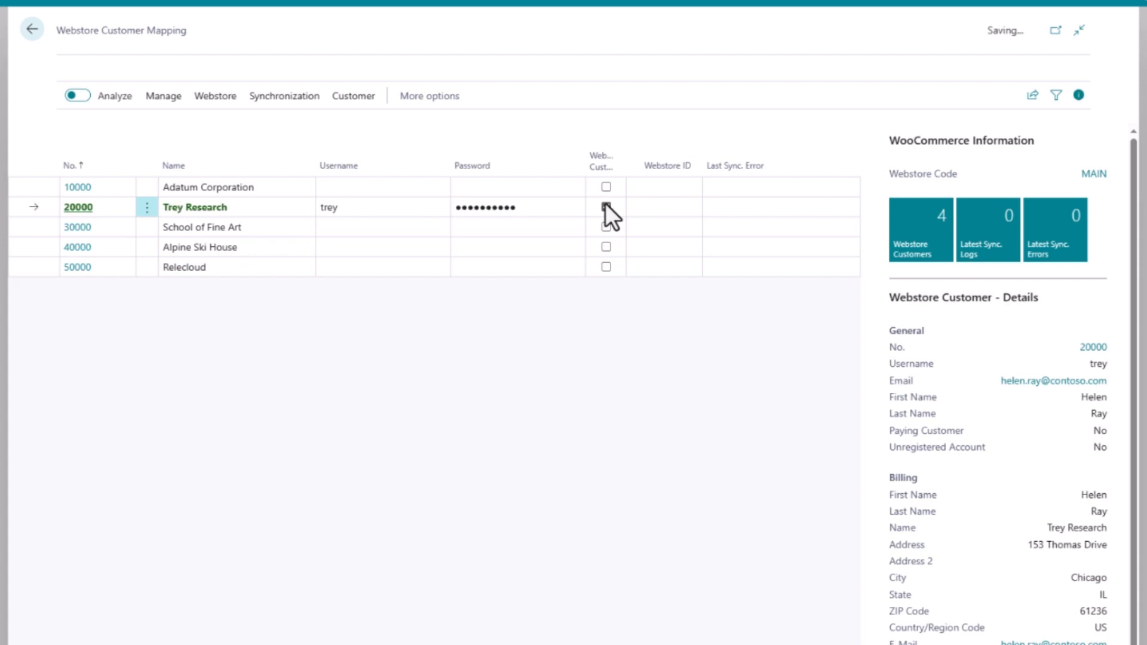
Synchronize the selected Trey Research customer to the webstore.
click(286, 101)
click(263, 122)
click(619, 494)
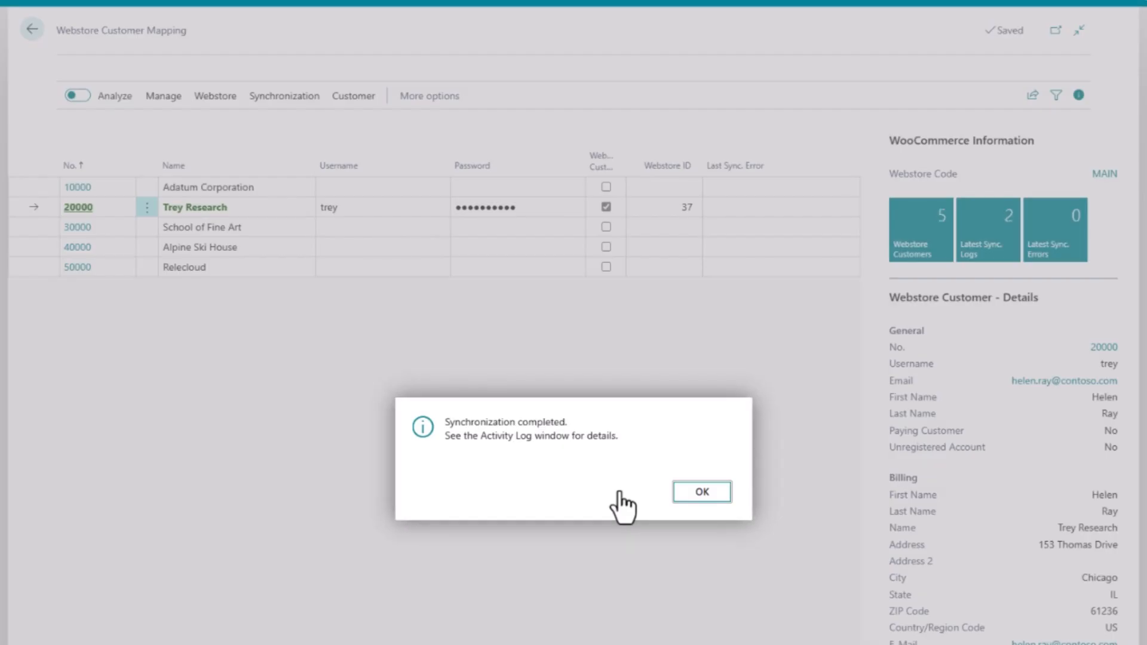
click(679, 492)
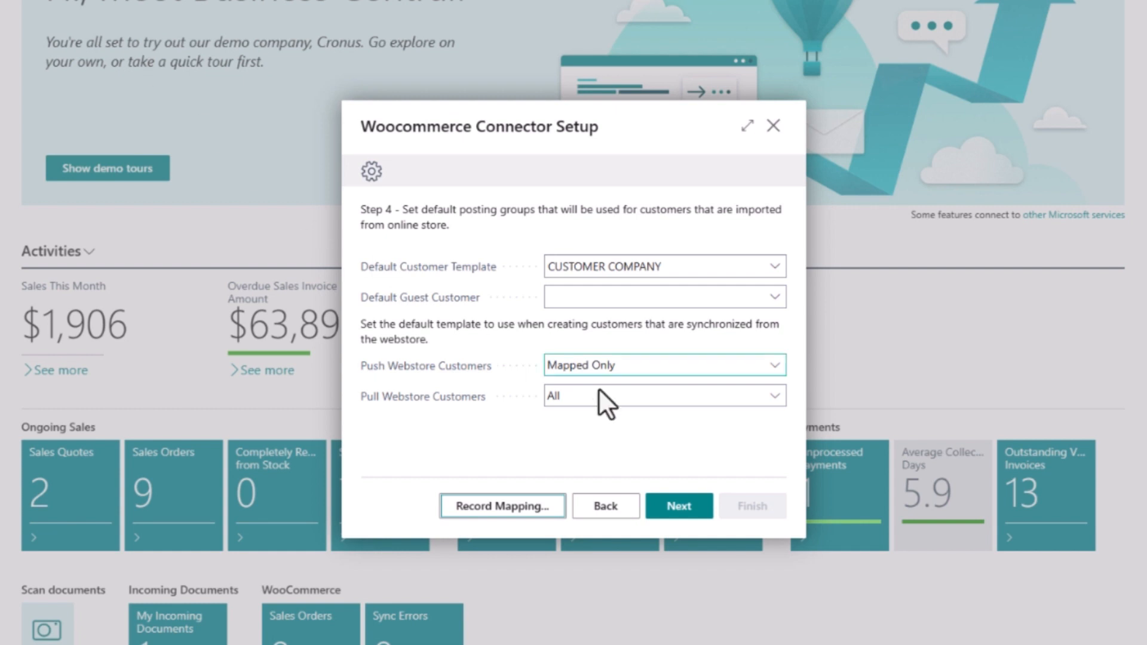
Advance to the order sync step and keep pulling all webstore orders.
click(683, 506)
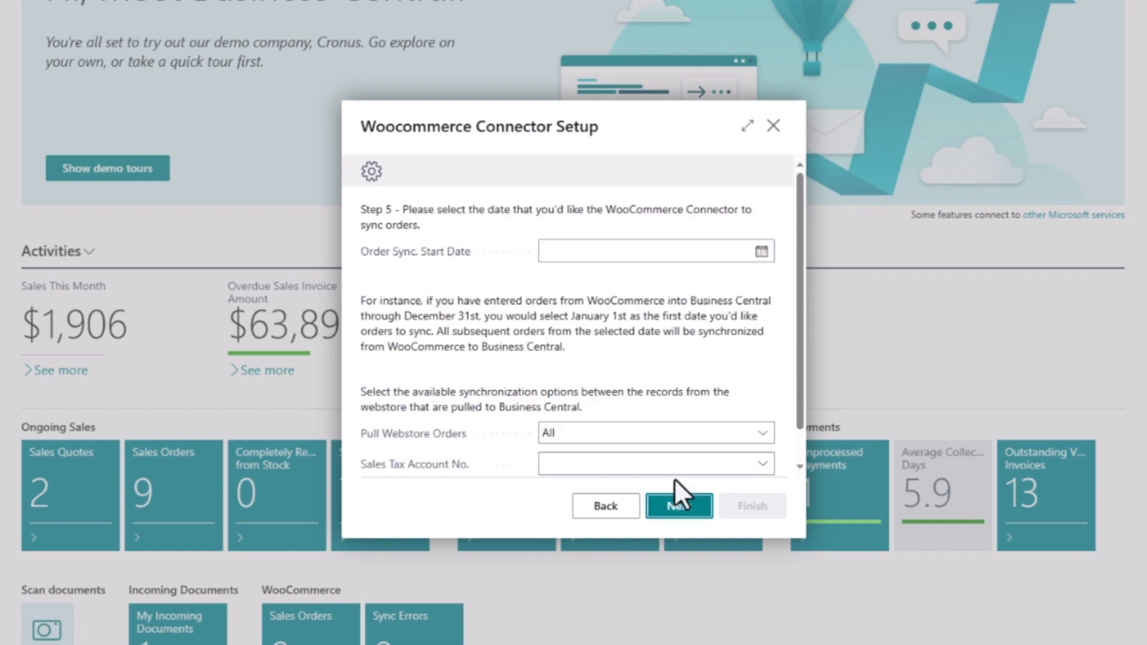
click(762, 251)
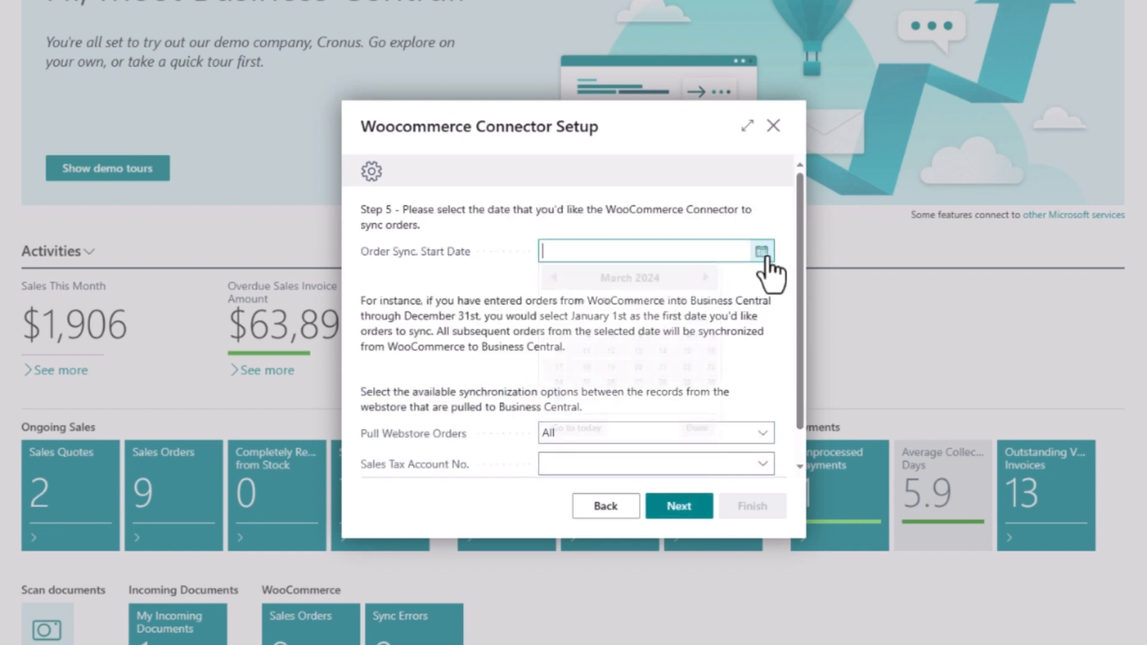
click(763, 276)
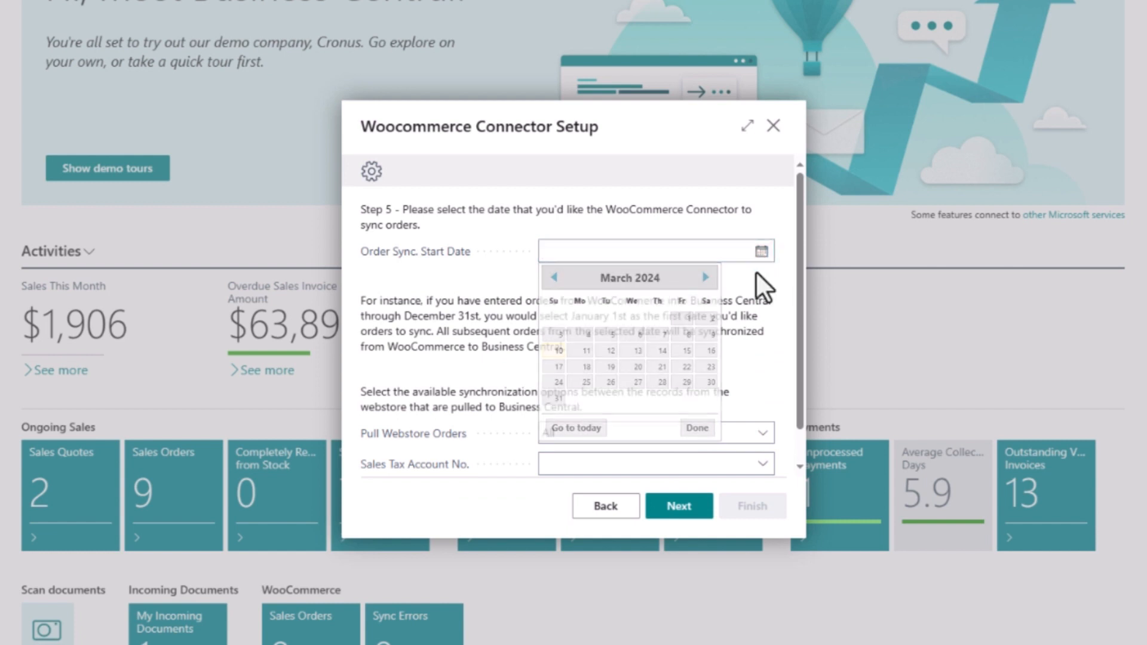
scroll(797, 279, down, 1)
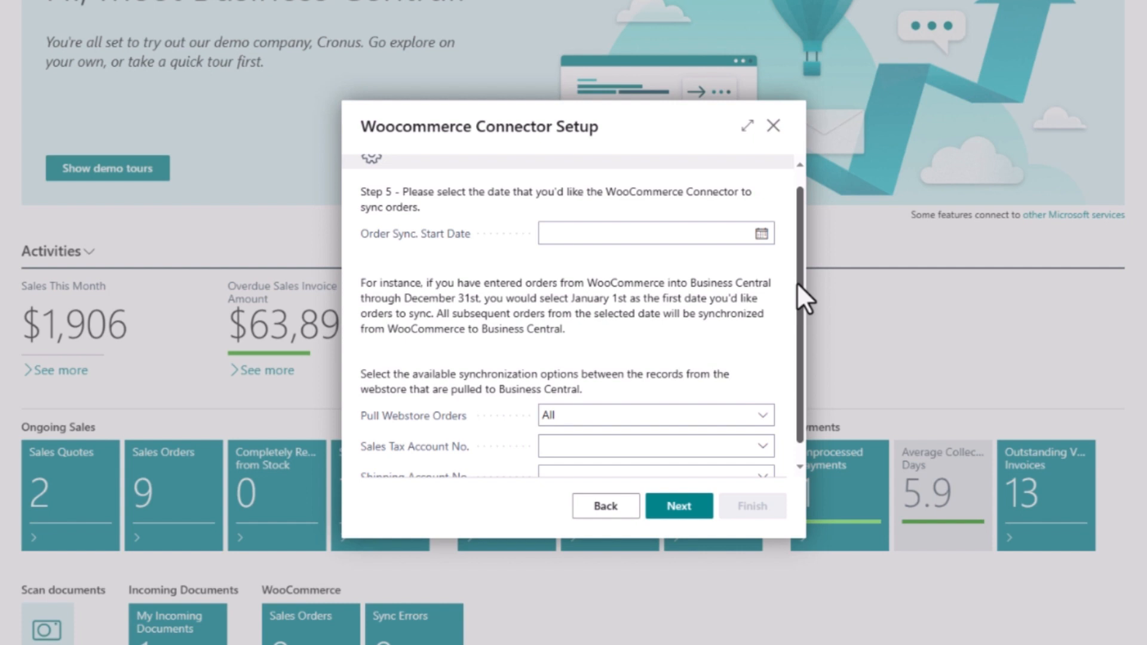
scroll(797, 282, down, 1)
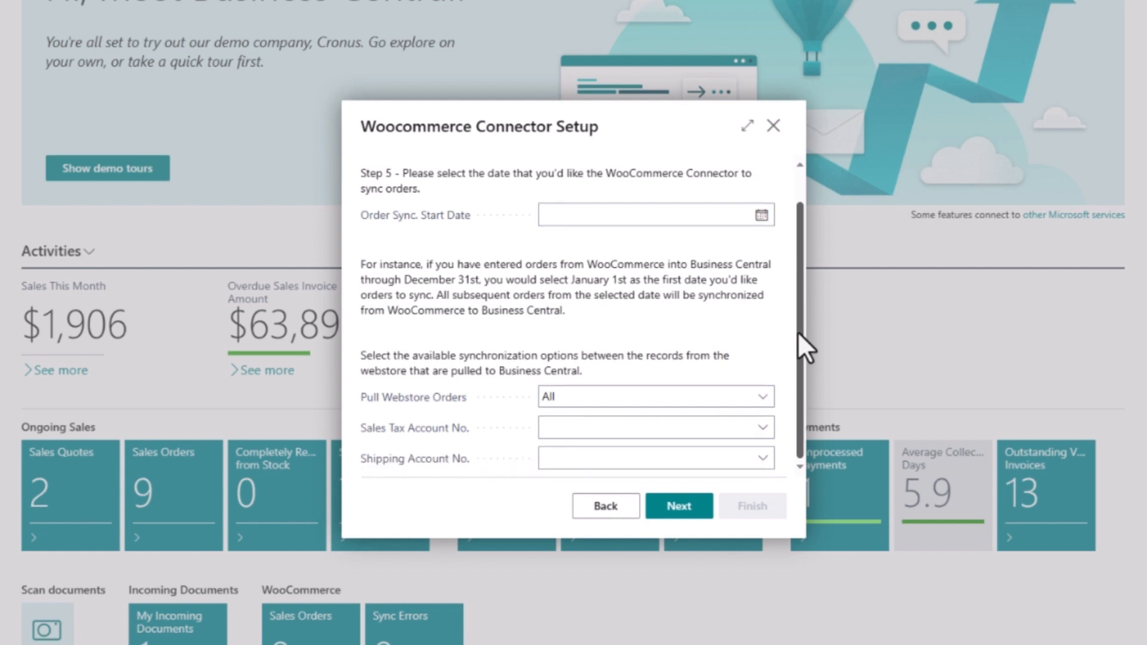
click(761, 395)
click(679, 419)
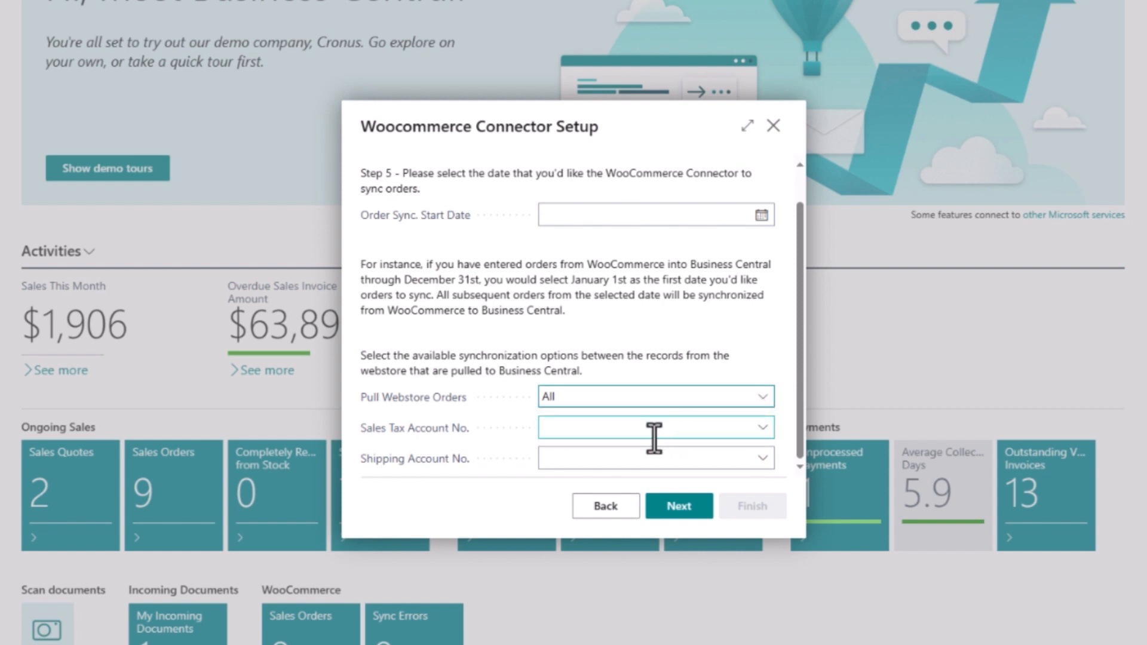
Set Sales Tax Account No. to 23100 and Shipping Account No. to 26900 Shipping Cost.
click(654, 436)
text(sales tax)
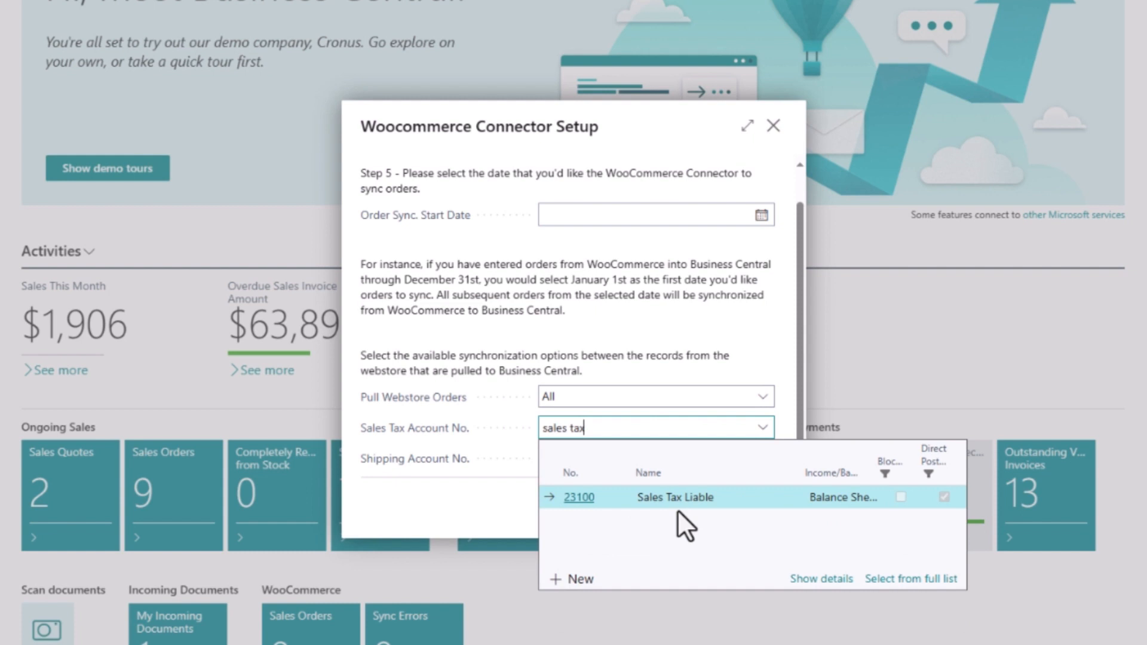
click(678, 504)
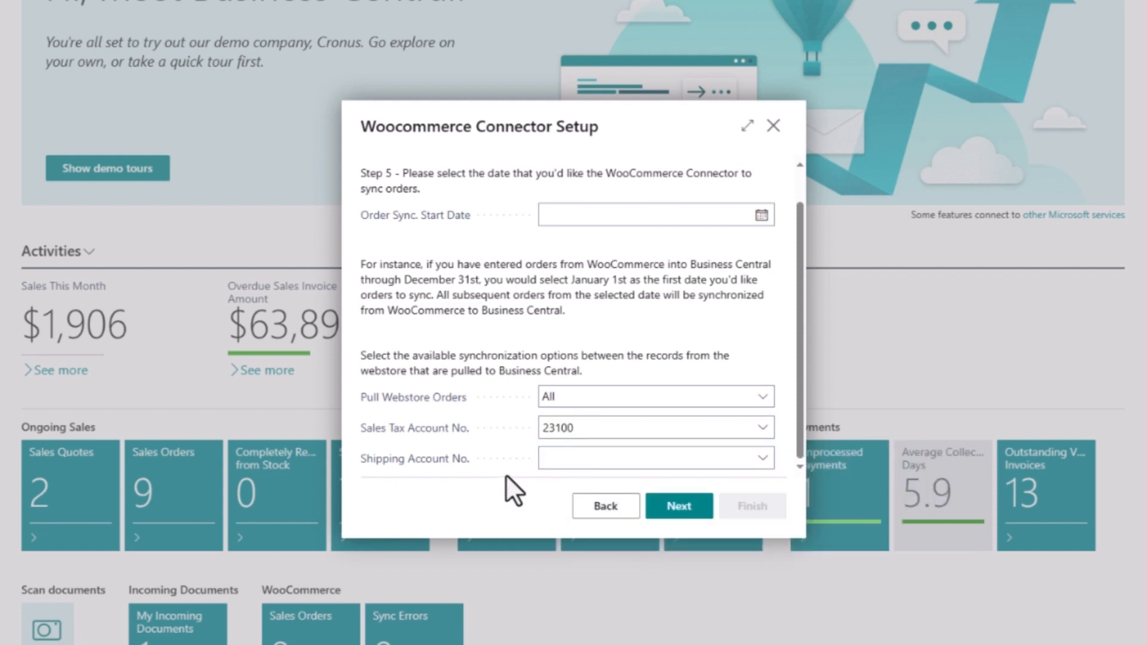
click(573, 460)
text(ship)
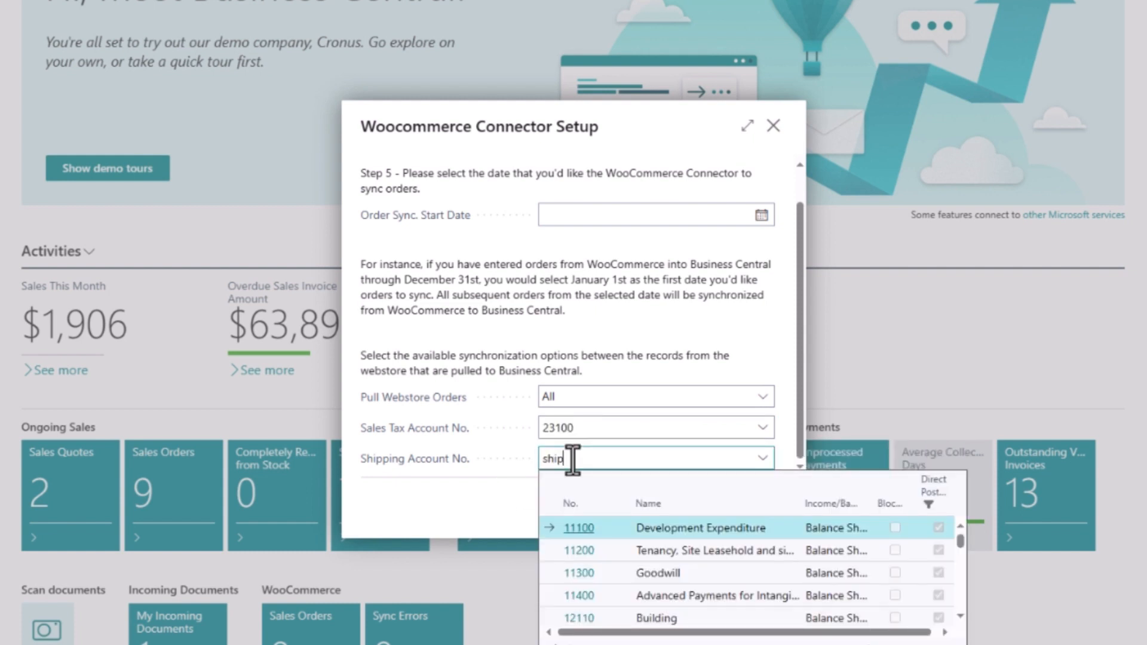
text(ping)
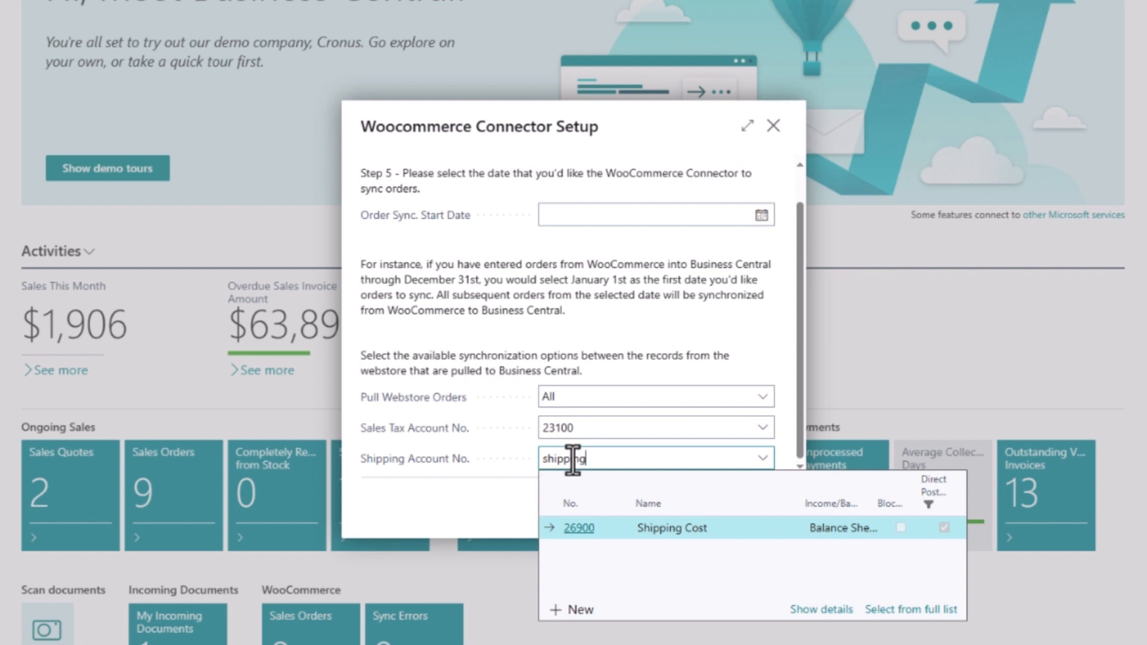
click(674, 528)
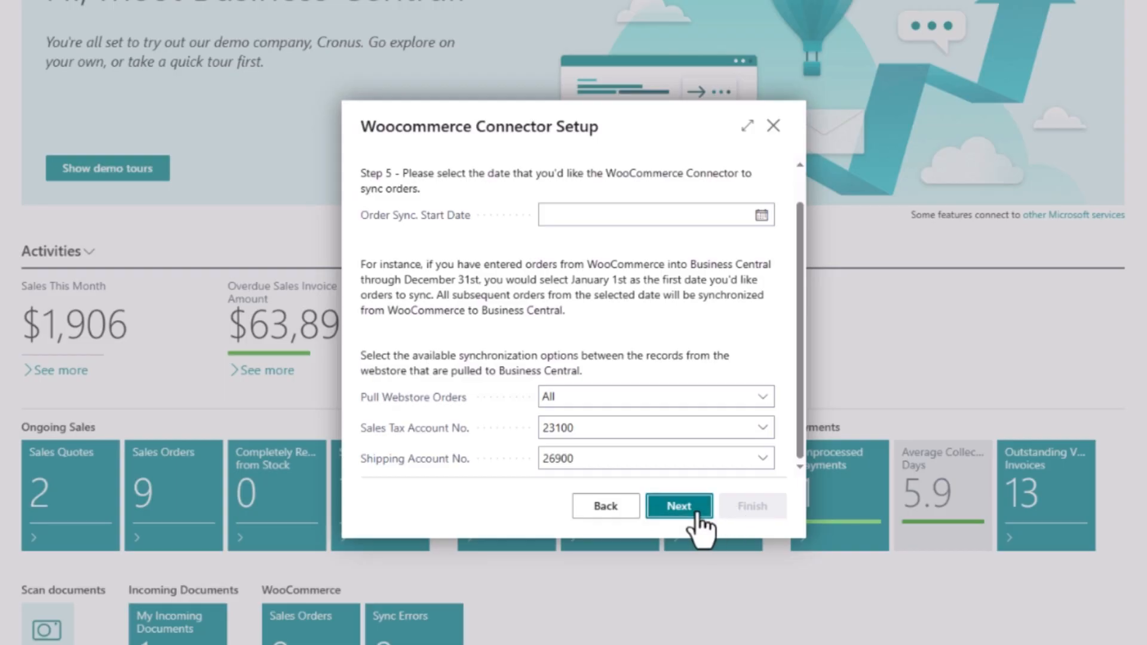
Go to the final wizard page and enable synchronization running every 15 minutes.
click(695, 514)
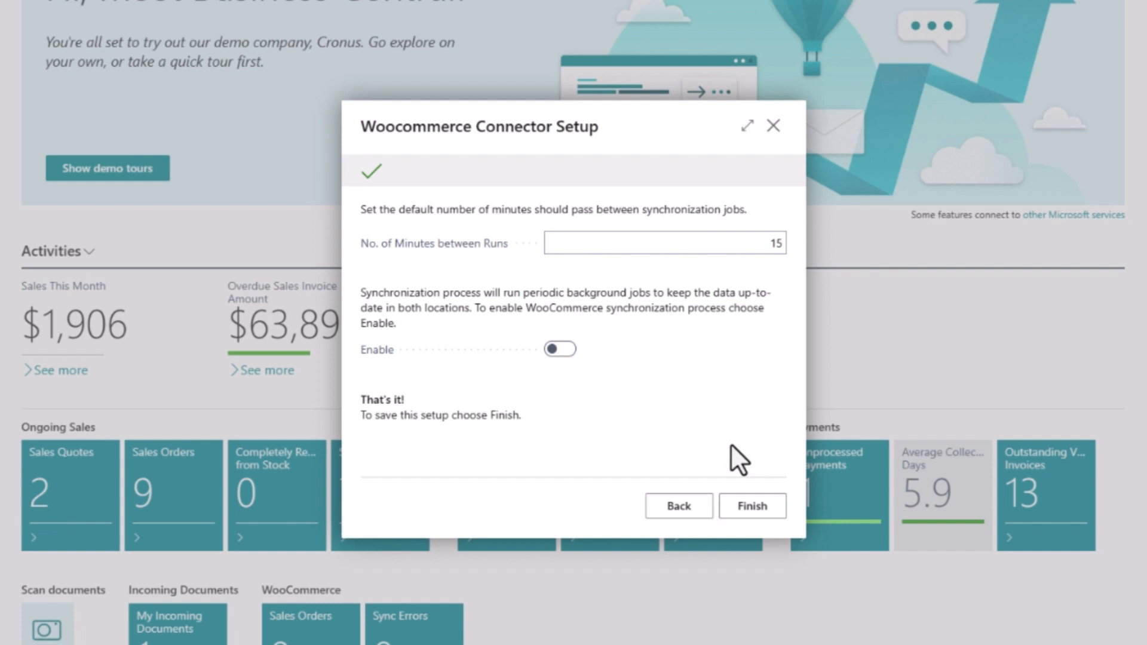
click(564, 352)
Finish the connector setup, then add two red AMSTERDAM Lamps to the shop cart.
click(745, 507)
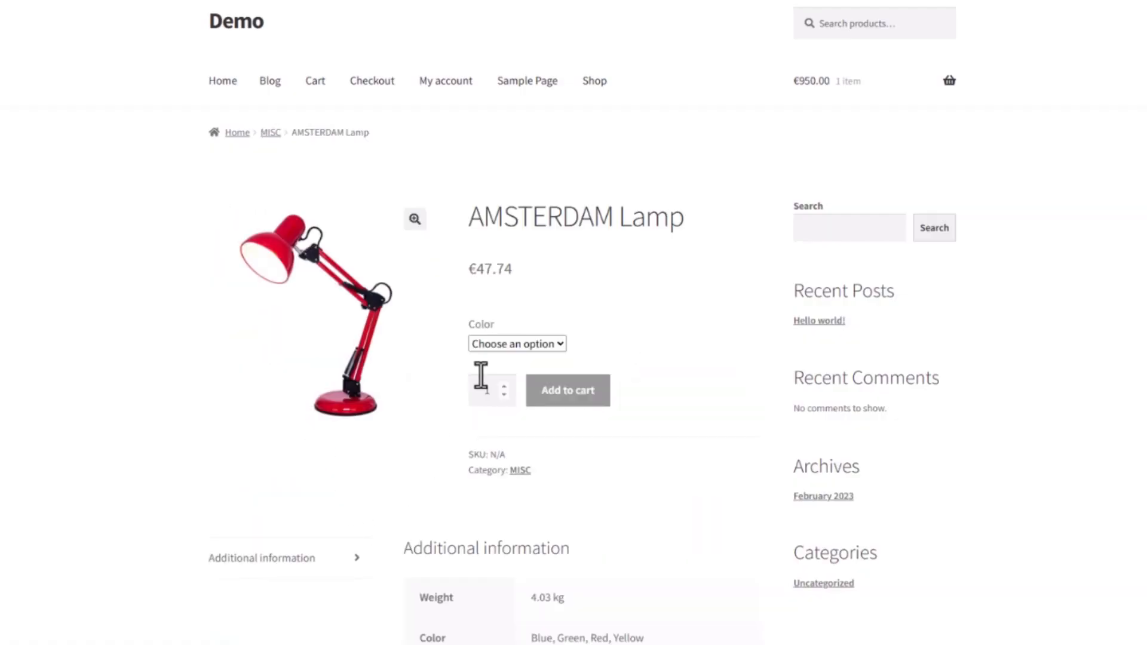
click(496, 344)
click(485, 408)
click(504, 421)
click(557, 428)
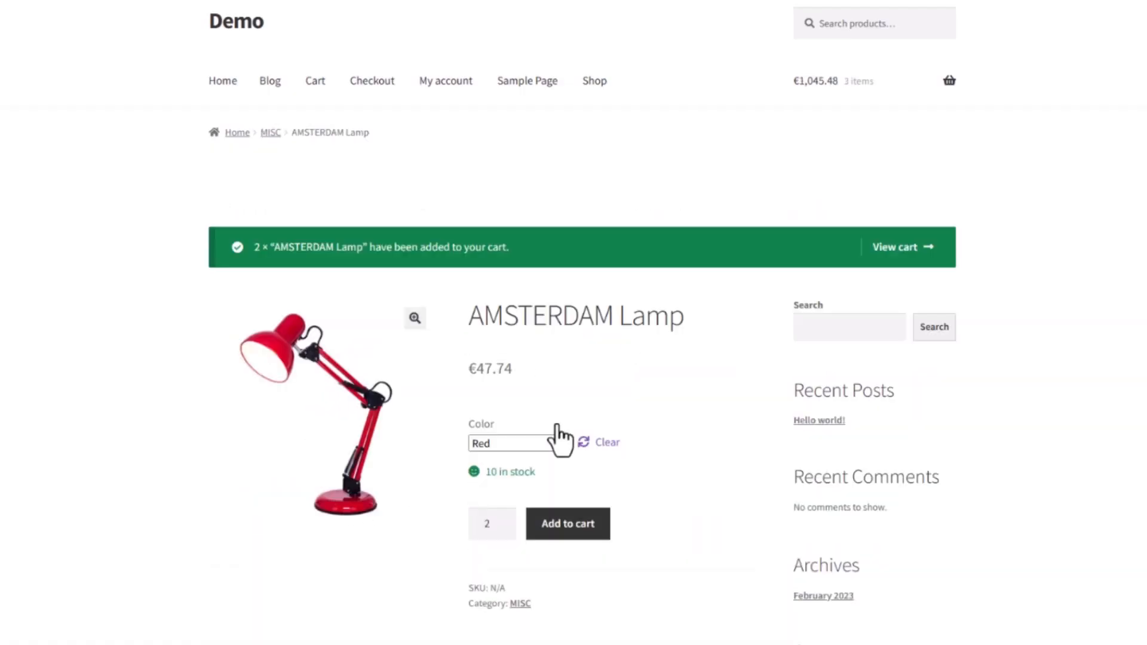
Check out the €1,045.48 cart with the customer's phone number and place the order.
click(902, 247)
scroll(1141, 235, down, 4)
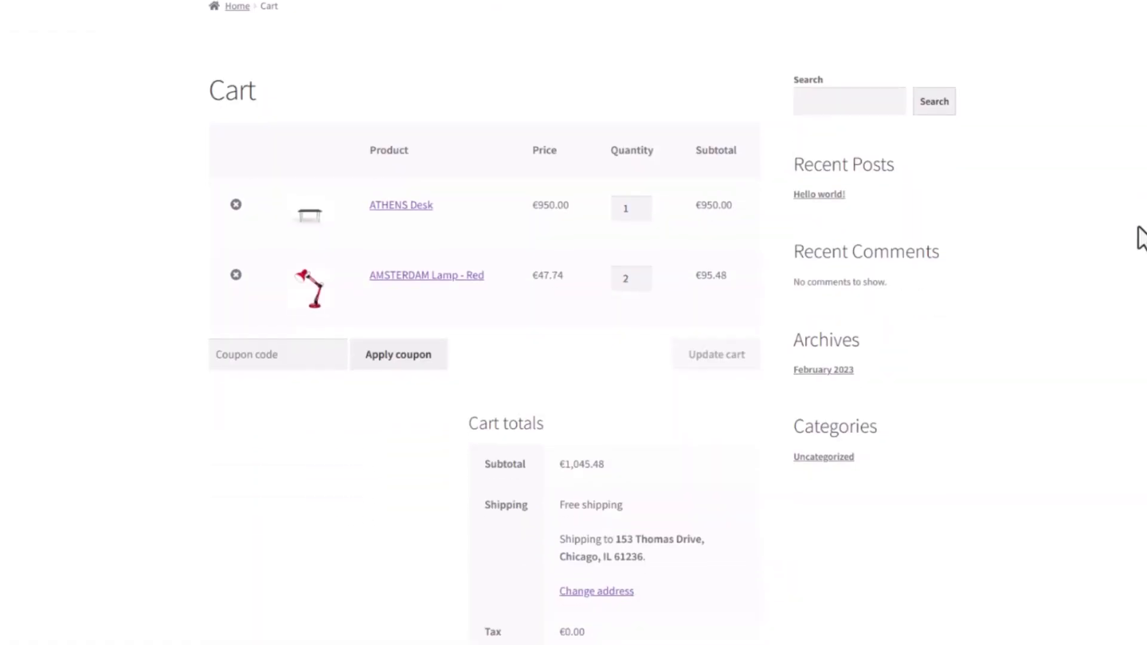
scroll(747, 496, down, 2)
click(691, 504)
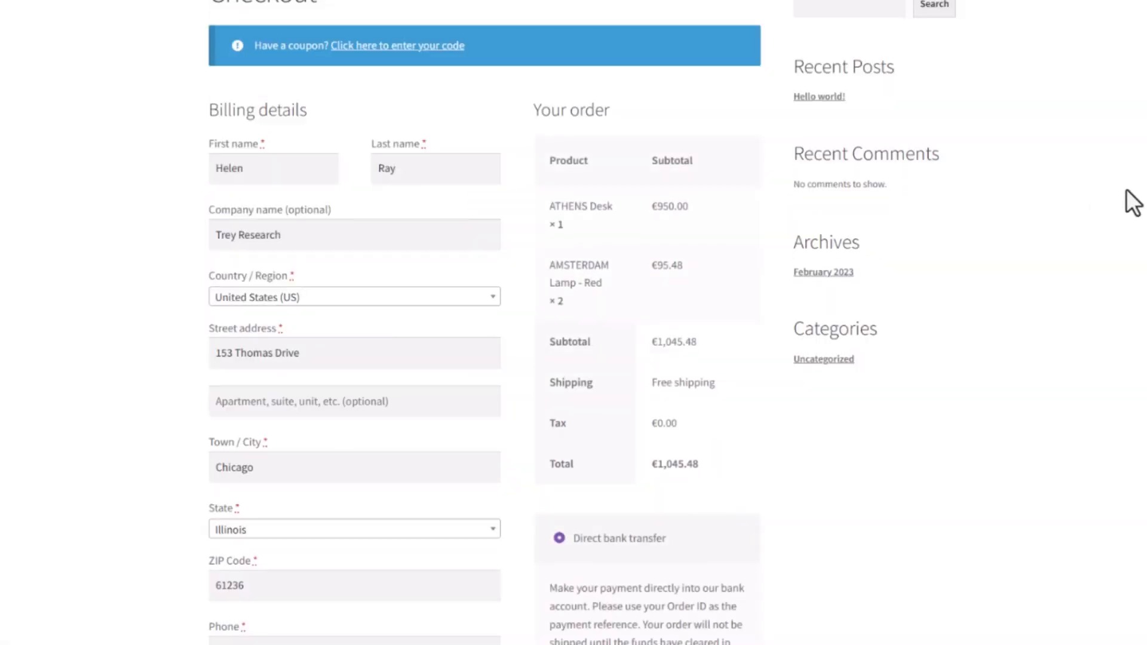
scroll(1101, 317, down, 5)
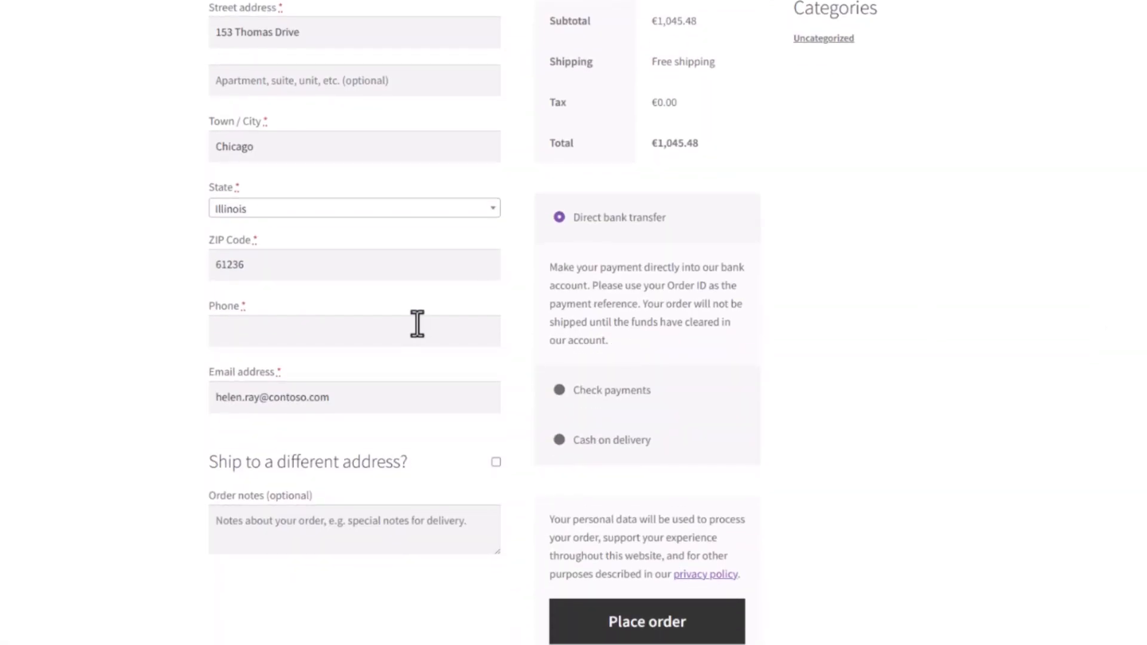
click(416, 325)
text(1234567)
scroll(173, 374, down, 3)
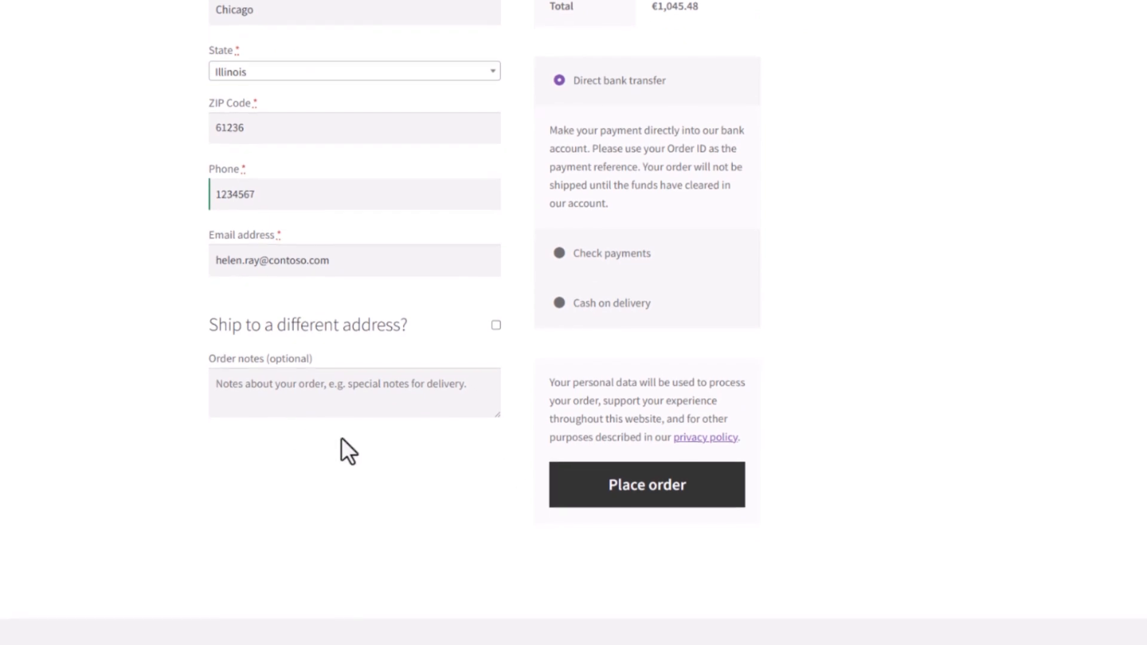
click(591, 481)
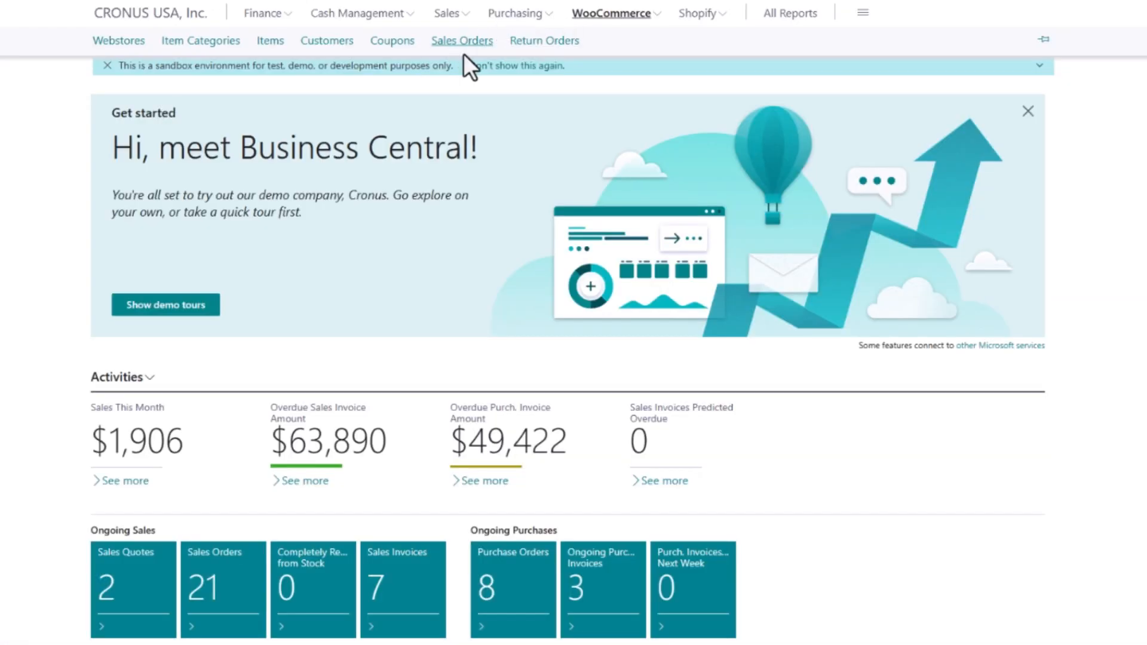
Open the imported Trey Research webstore order (1,045.48) and post it with Ship and Invoice.
scroll(673, 485, down, 2)
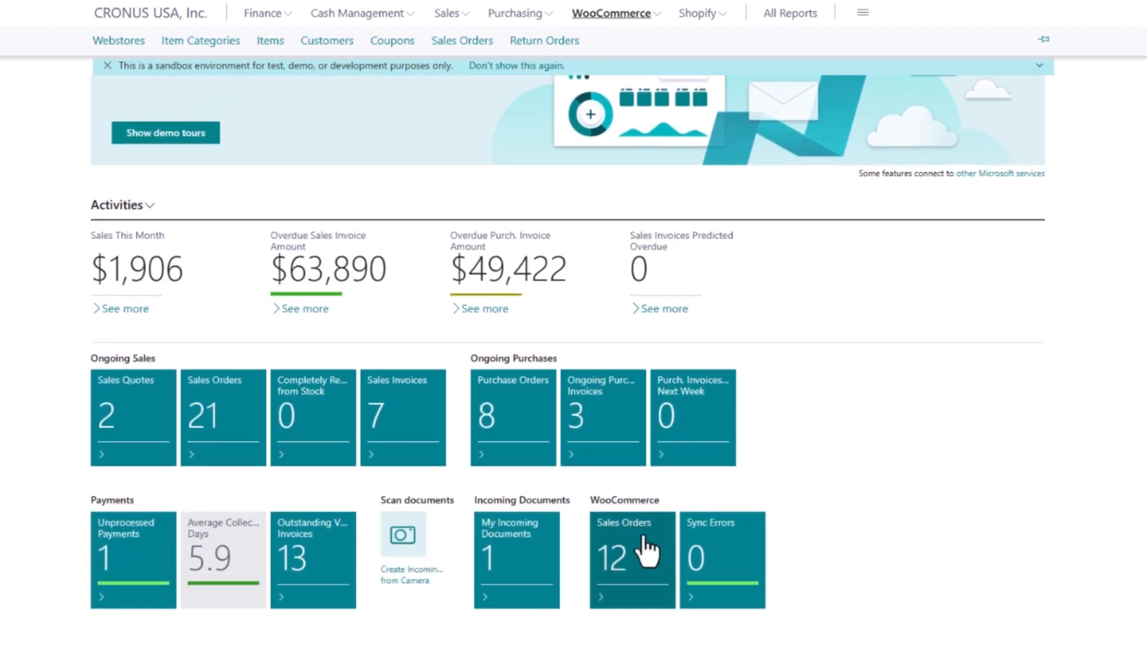
click(639, 555)
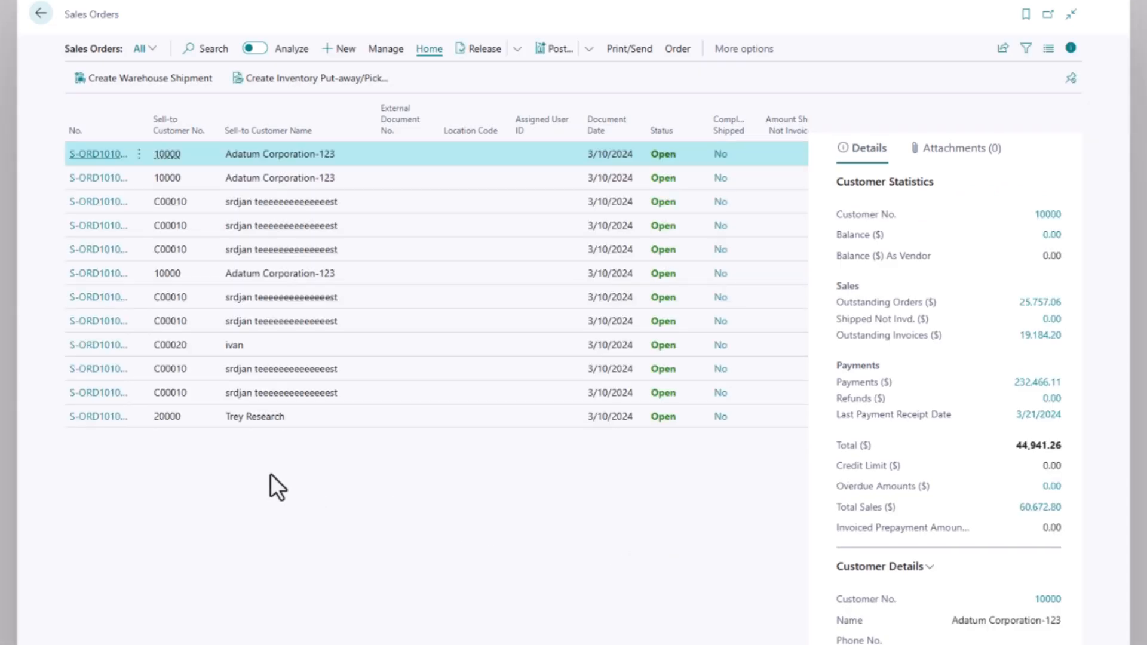
click(100, 419)
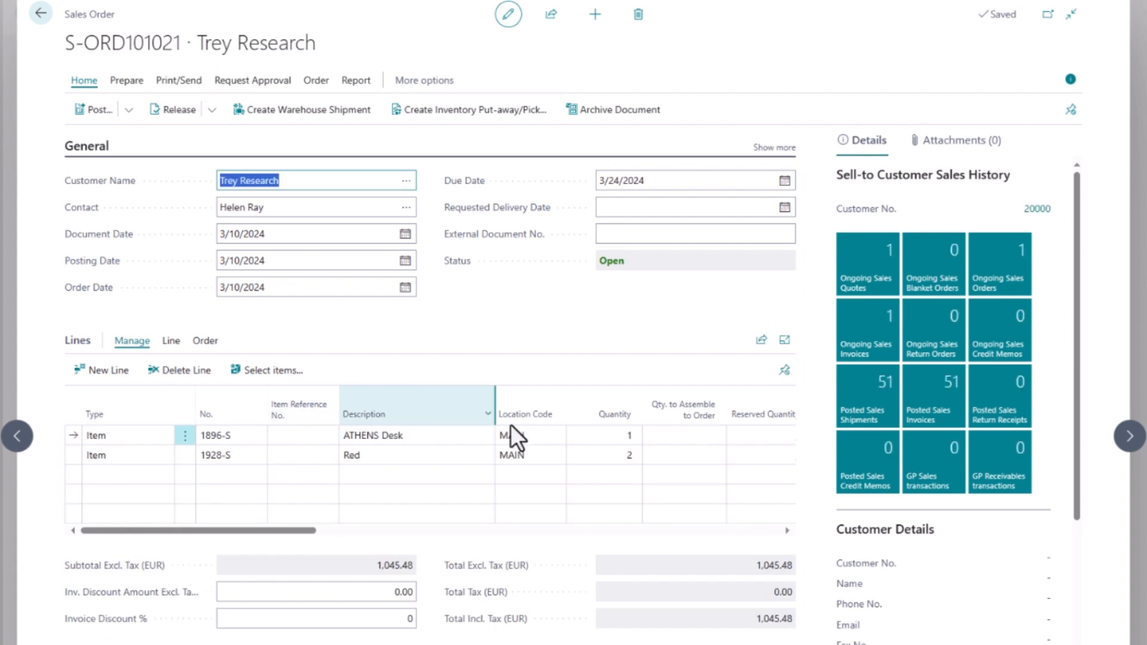
drag(1075, 291, 1067, 327)
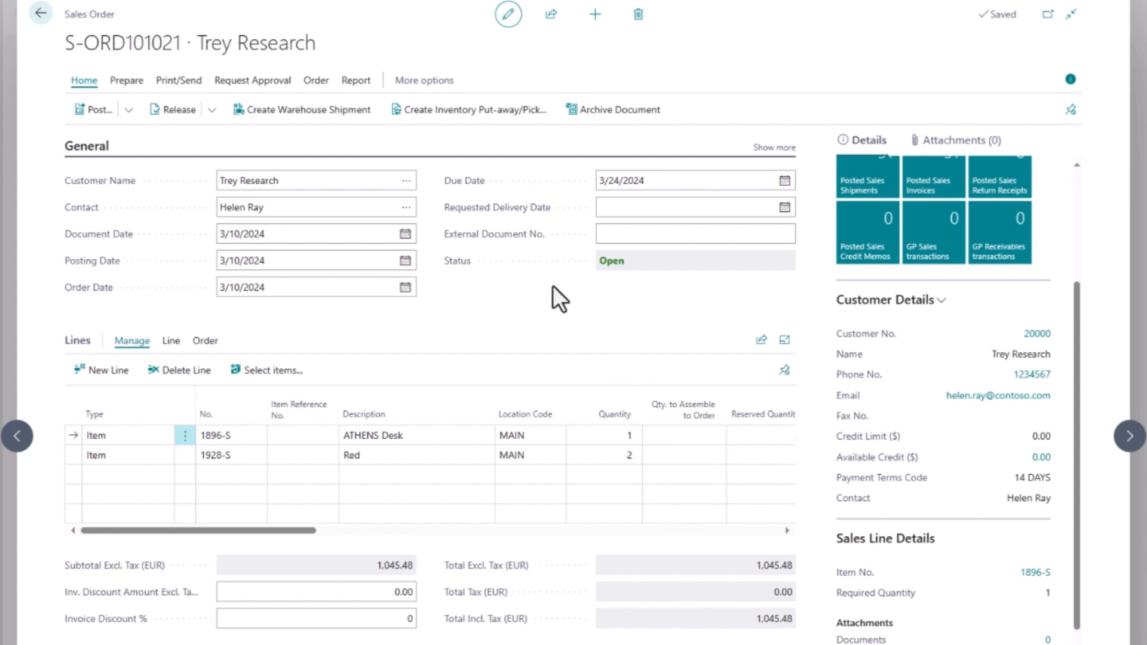
click(94, 113)
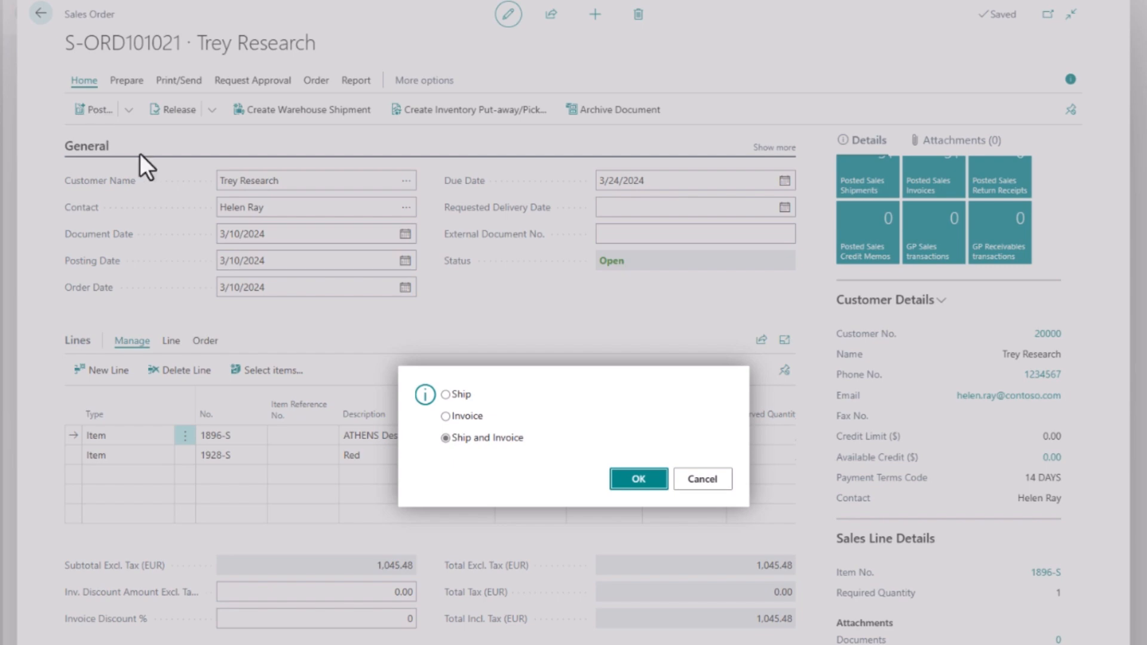
click(637, 485)
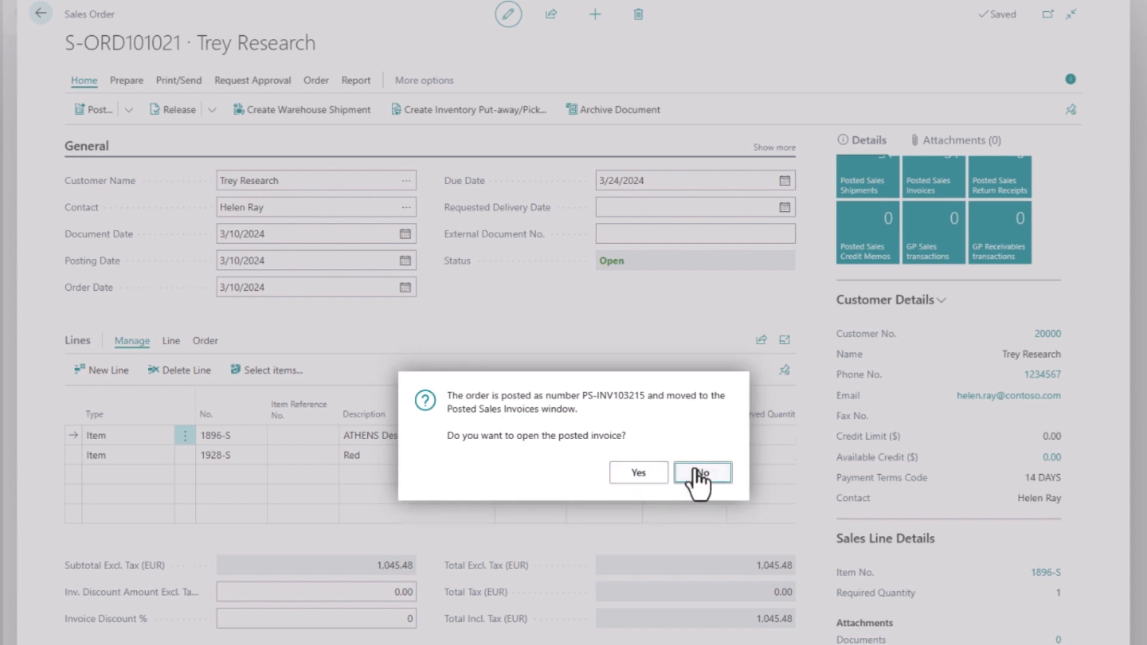
click(700, 473)
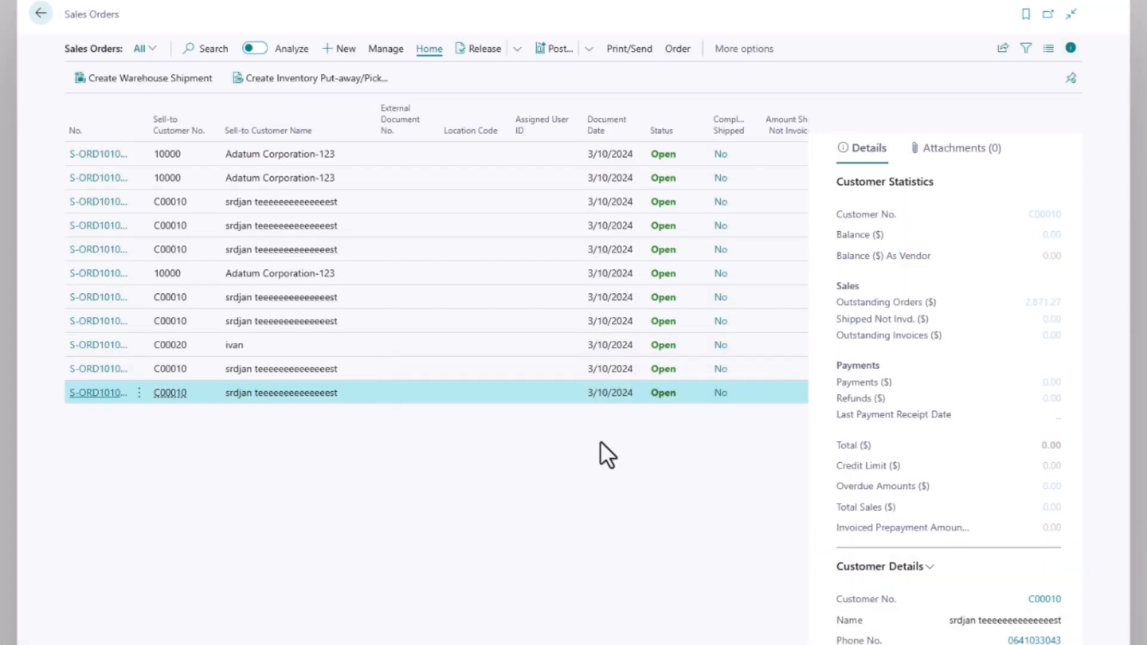
click(48, 19)
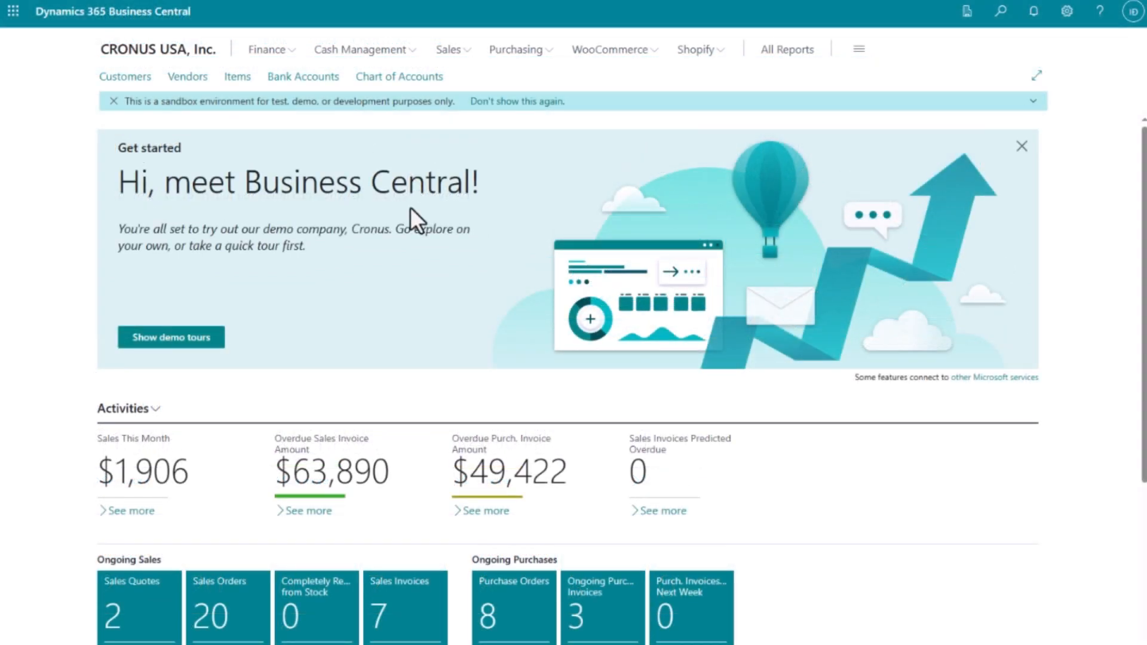
Open WooCommerce > Webstores and the MAIN store's connector setup card, 5 of 5 jobs active.
click(612, 53)
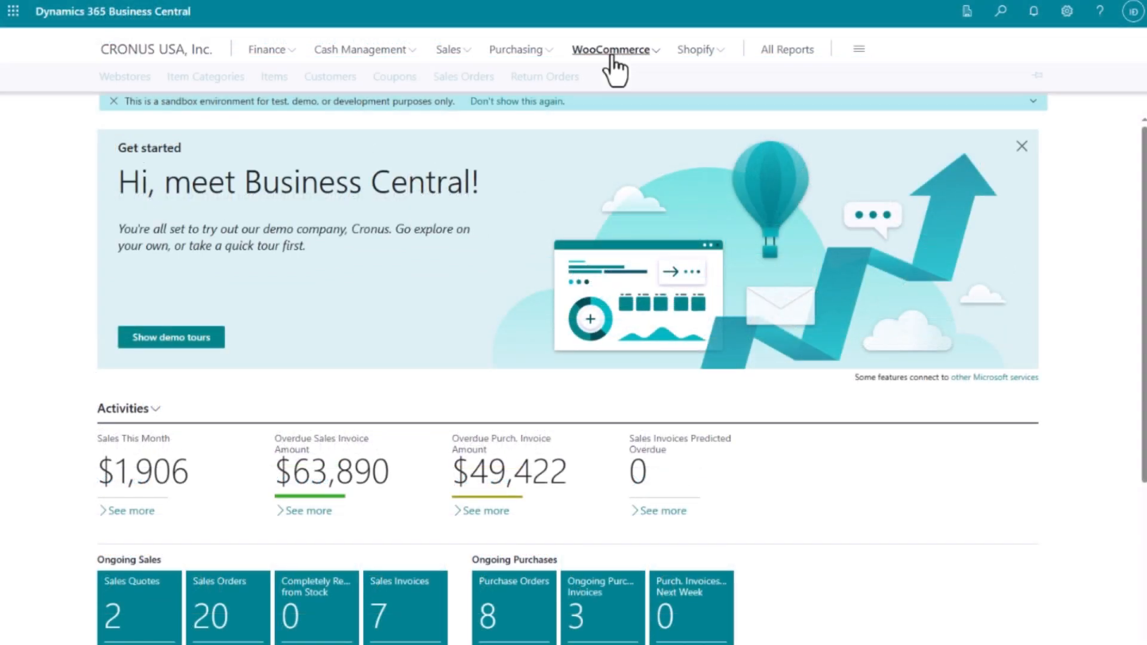
click(117, 80)
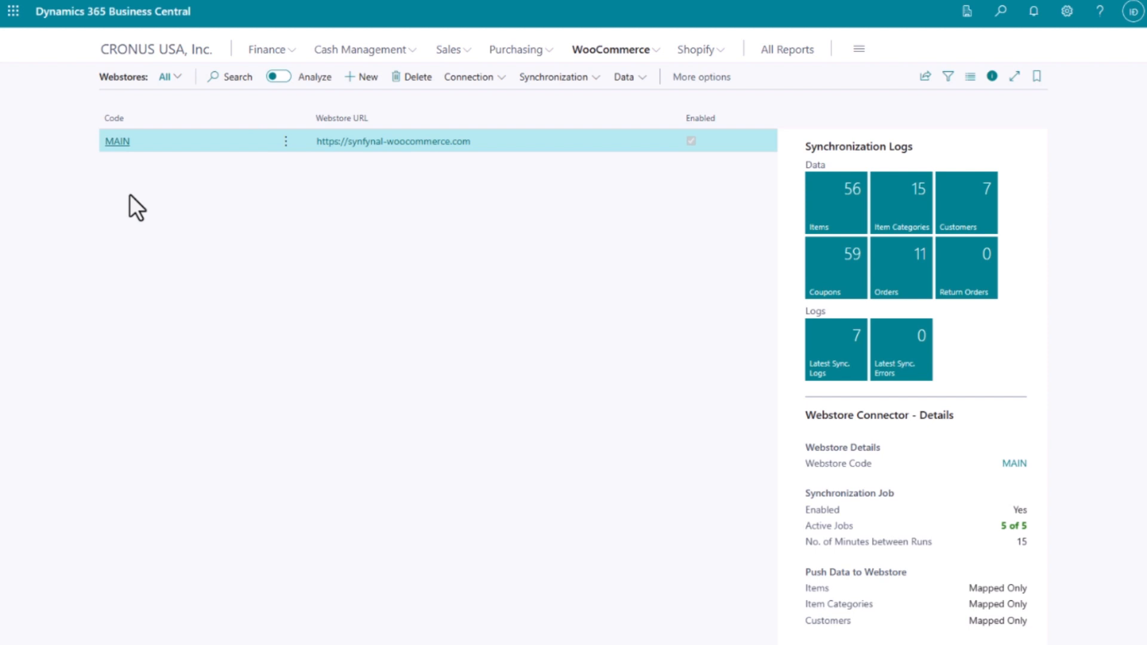
click(114, 143)
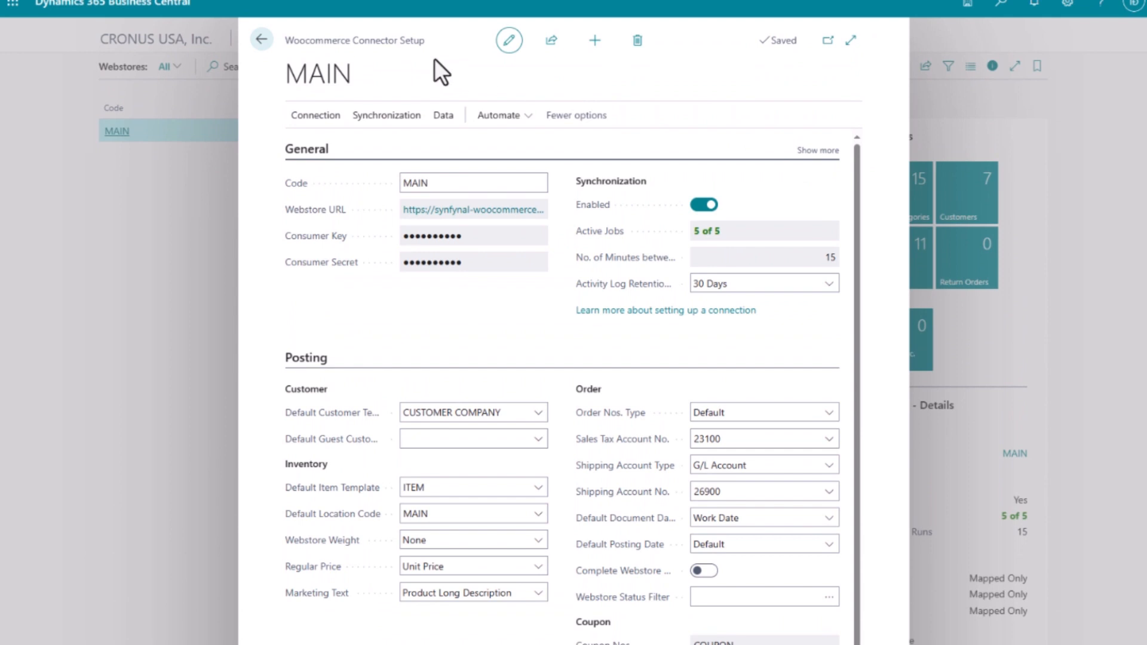
Close the MAIN card, start a Connection > Store wizard, then cancel it.
click(260, 42)
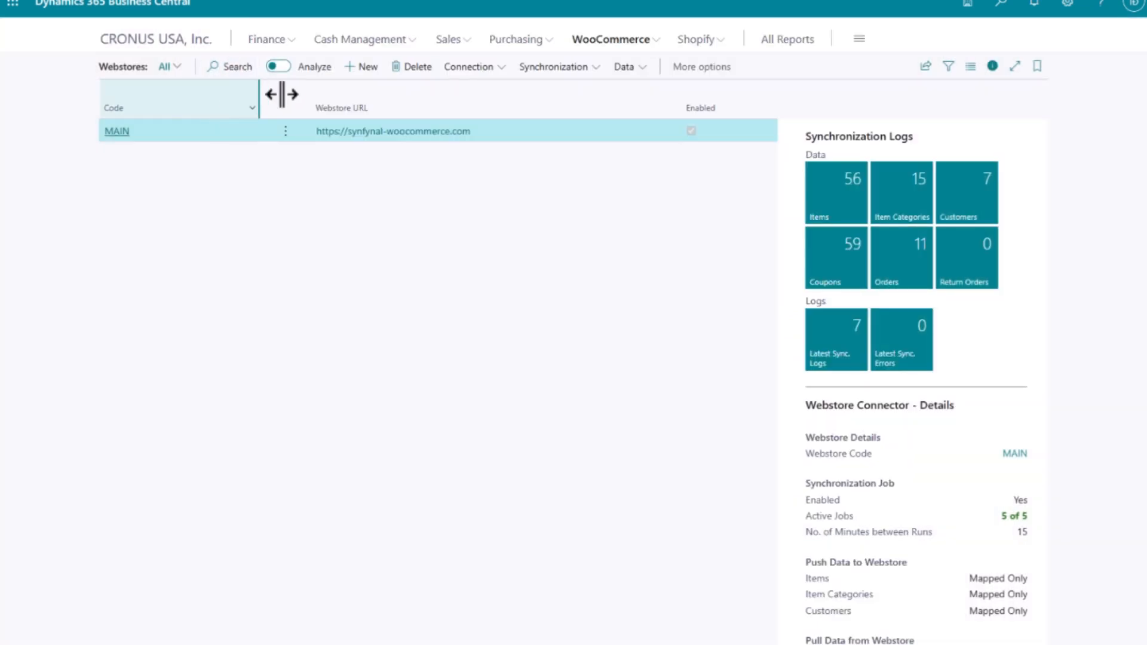
click(462, 68)
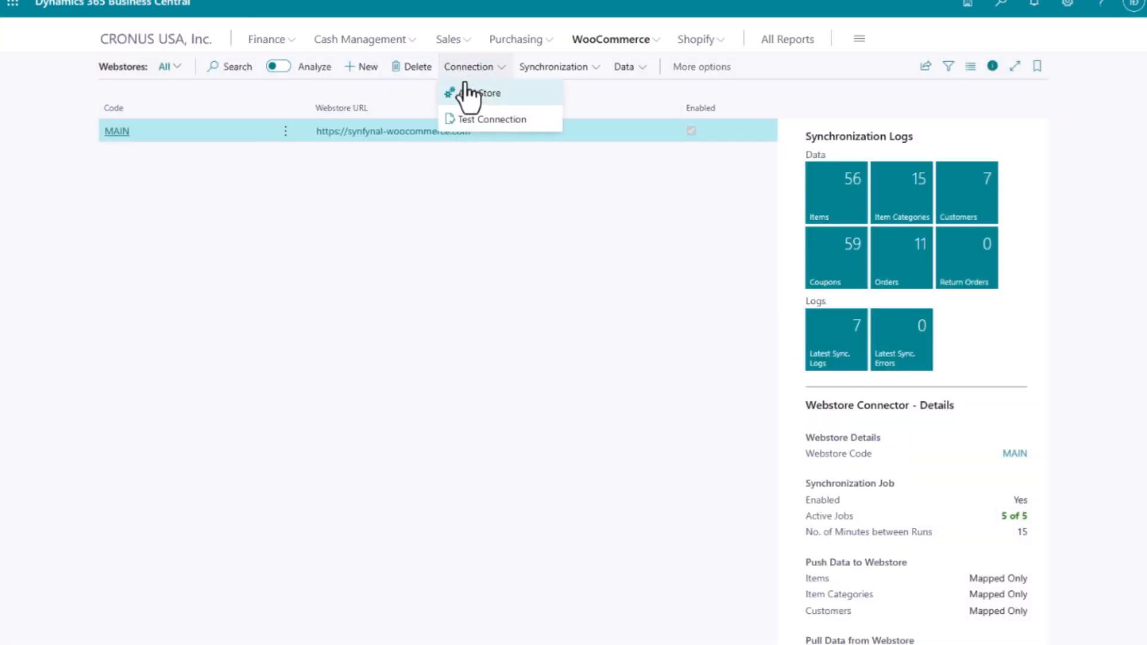
click(467, 94)
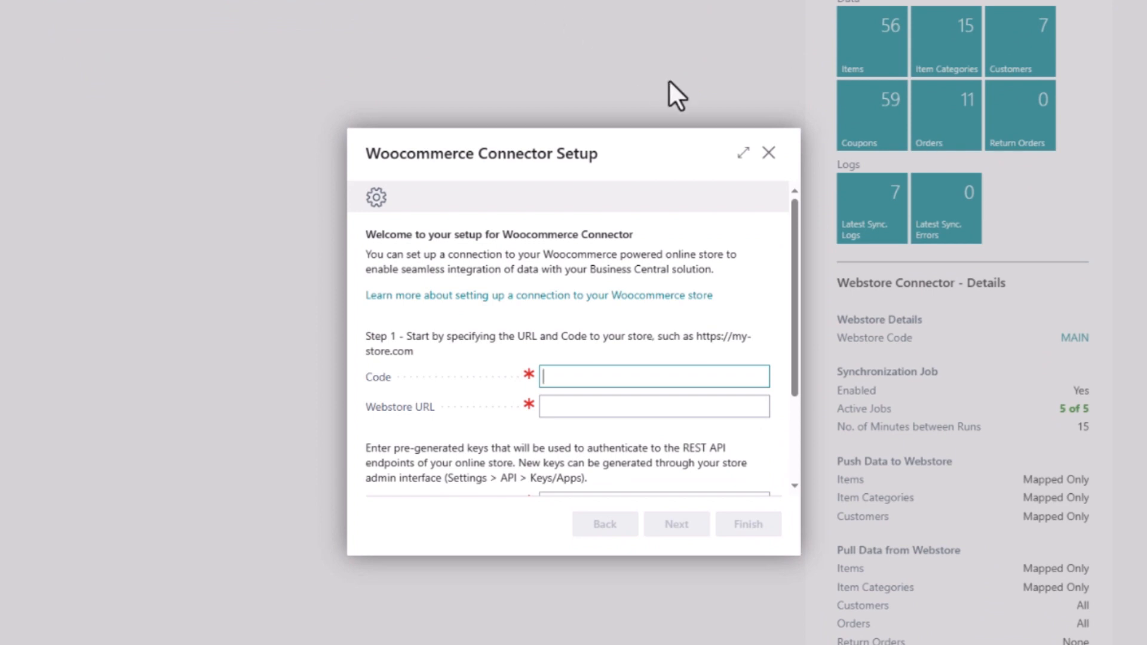
click(769, 153)
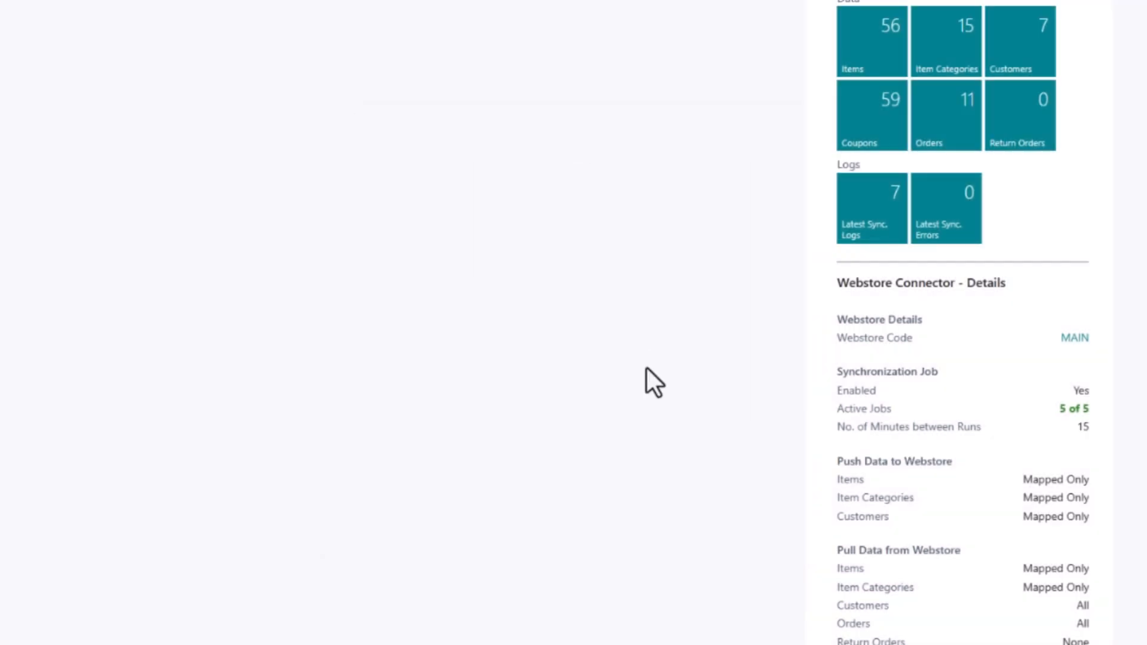